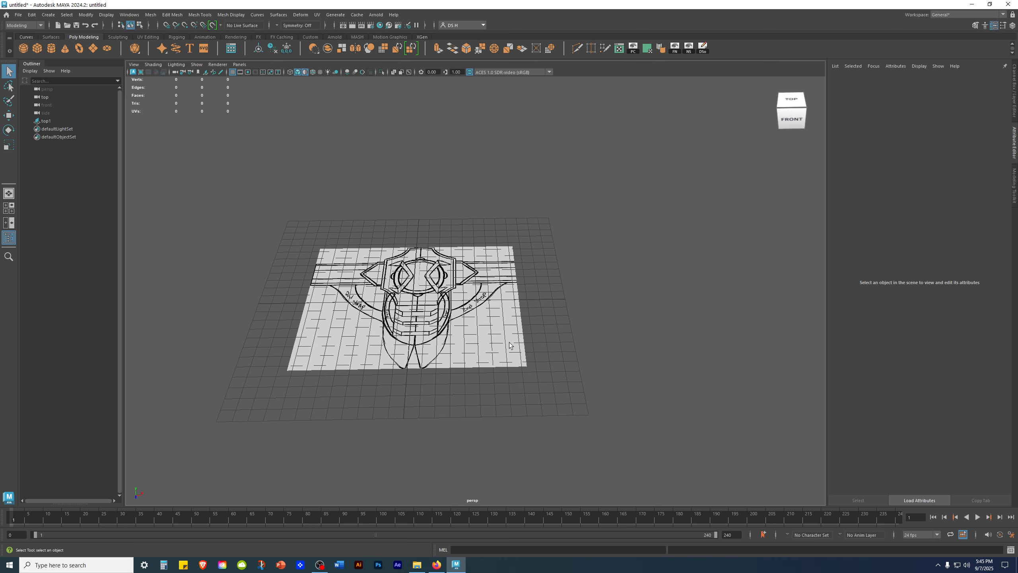
# Step: Darken the top sketch's image plane to a slightly greyer tone by lowering its Color Gain
pyautogui.keyDown('alt'); pyautogui.moveTo(485, 310); pyautogui.dragTo(470, 373); pyautogui.keyUp('alt')
pyautogui.keyDown('alt'); pyautogui.moveTo(471, 373); pyautogui.dragTo(638, 373, button='right'); pyautogui.keyUp('alt')
pyautogui.keyDown('alt'); pyautogui.moveTo(455, 345); pyautogui.dragTo(470, 349); pyautogui.keyUp('alt')
pyautogui.keyDown('alt'); pyautogui.moveTo(537, 270); pyautogui.dragTo(585, 243, button='middle'); pyautogui.keyUp('alt')
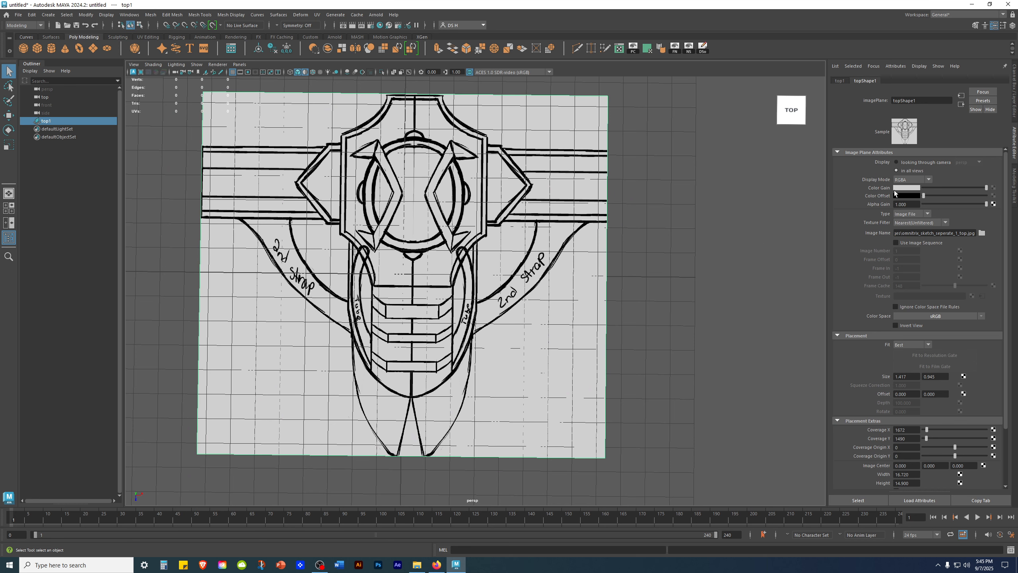
pyautogui.moveTo(973, 190); pyautogui.dragTo(969, 189)
pyautogui.click(674, 312)
pyautogui.moveTo(674, 313)
pyautogui.keyDown('alt'); pyautogui.mouseDown()
pyautogui.moveTo(677, 286)
pyautogui.moveTo(646, 289)
pyautogui.moveTo(673, 312)
pyautogui.moveTo(676, 287)
pyautogui.moveTo(666, 299)
pyautogui.mouseUp(); pyautogui.keyUp('alt')
pyautogui.click(550, 320)
pyautogui.click(728, 281)
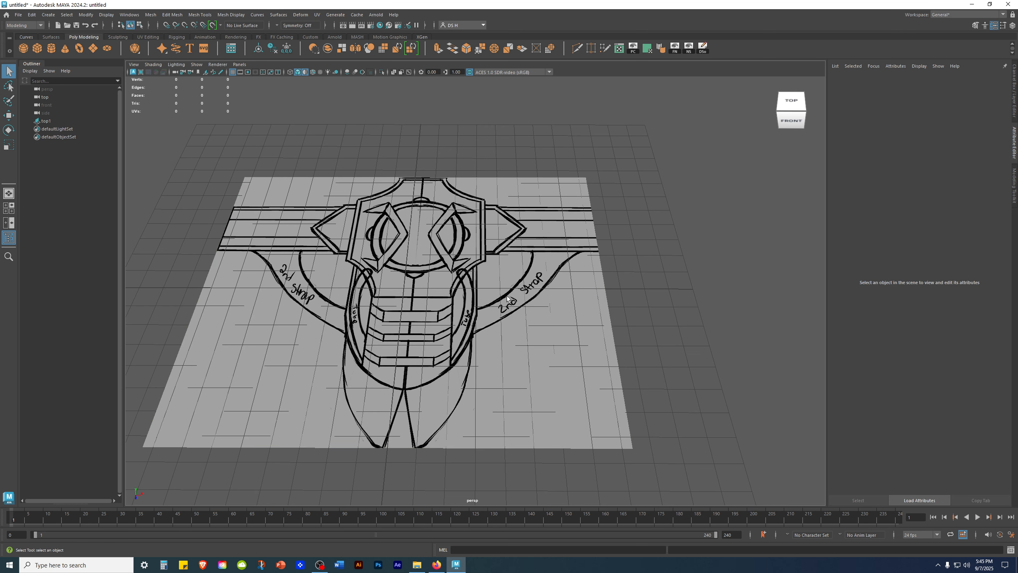
pyautogui.keyDown('alt'); pyautogui.moveTo(646, 271); pyautogui.dragTo(703, 256, button='middle'); pyautogui.keyUp('alt')
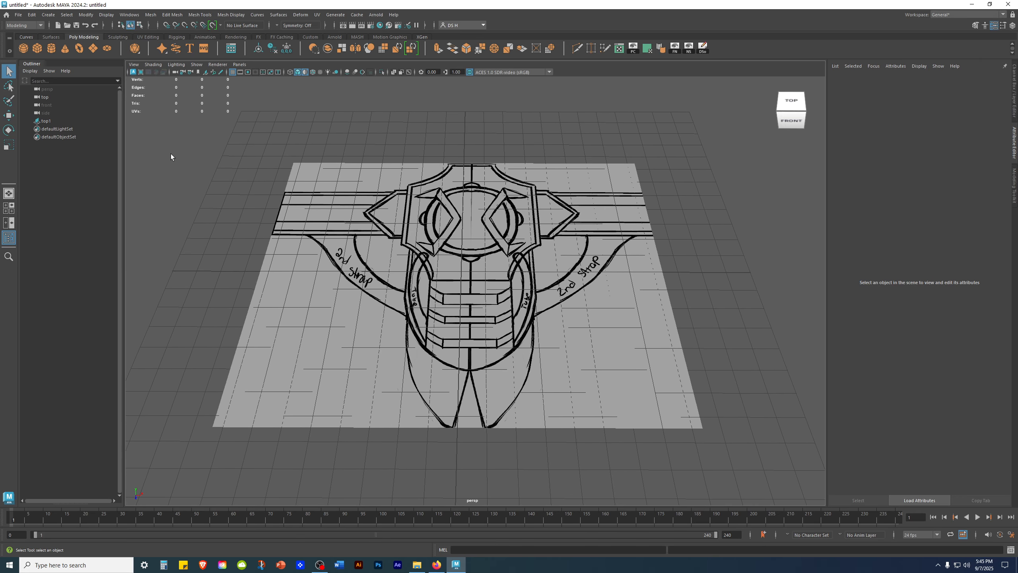
# Step: Create an image plane on the side camera and load omnitrix_sketch_seperate_2_side.jpg into it
pyautogui.click(44, 113)
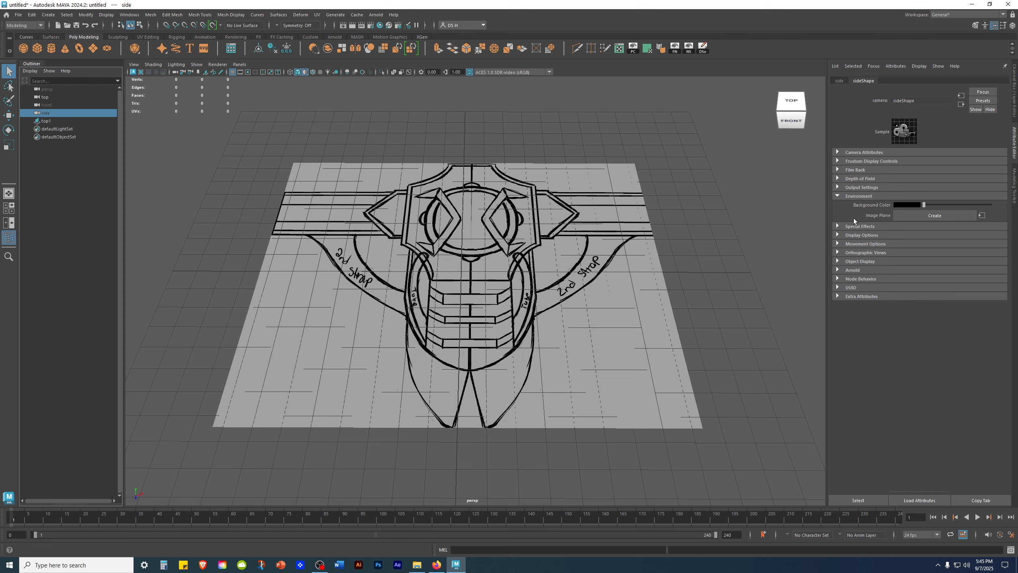
pyautogui.click(934, 216)
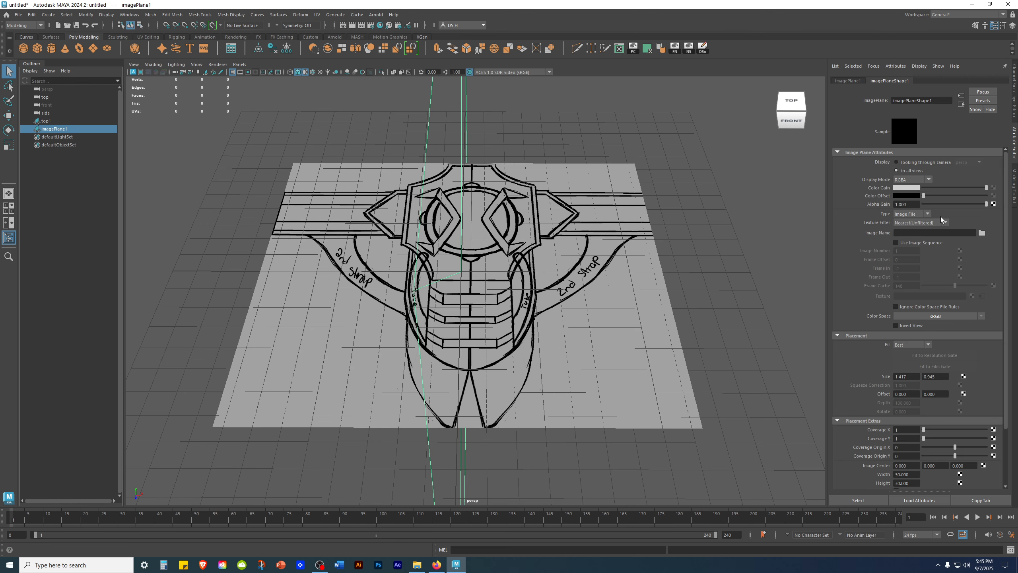
pyautogui.click(981, 233)
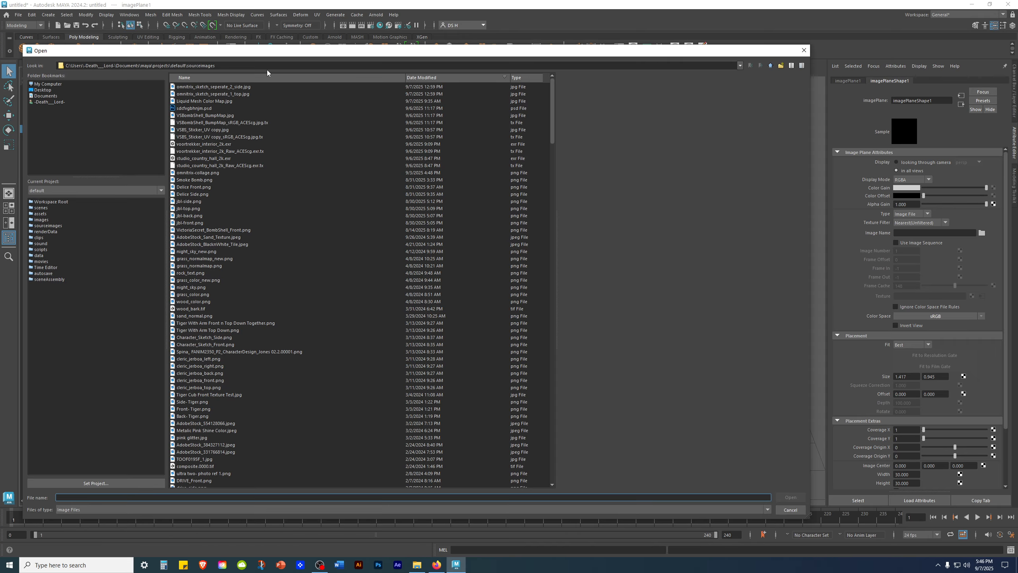
pyautogui.click(240, 87)
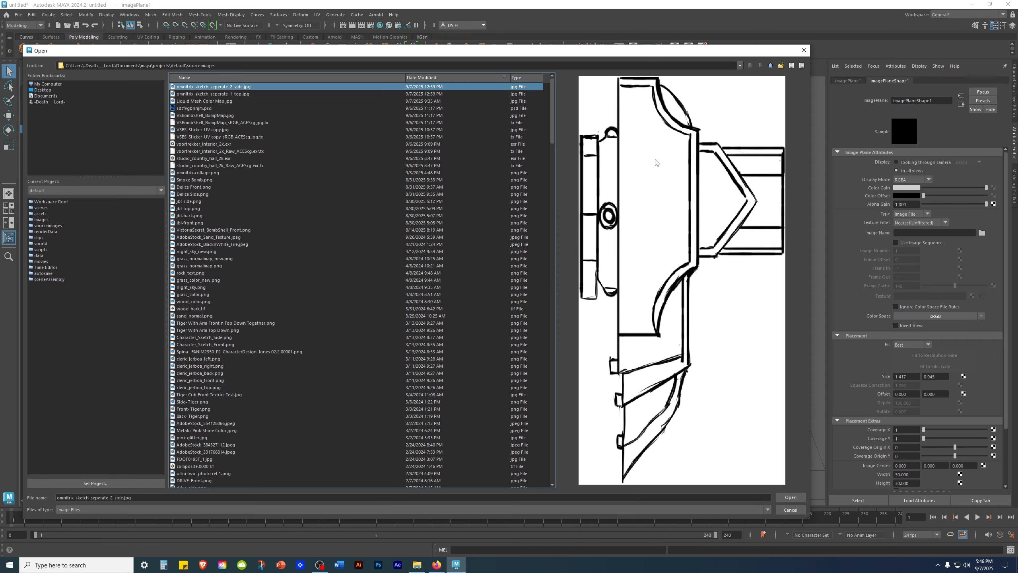
pyautogui.click(788, 497)
pyautogui.moveTo(445, 241)
pyautogui.keyDown('alt'); pyautogui.mouseDown()
pyautogui.moveTo(482, 235)
pyautogui.moveTo(499, 205)
pyautogui.moveTo(513, 229)
pyautogui.moveTo(525, 199)
pyautogui.moveTo(509, 216)
pyautogui.mouseUp(); pyautogui.keyUp('alt')
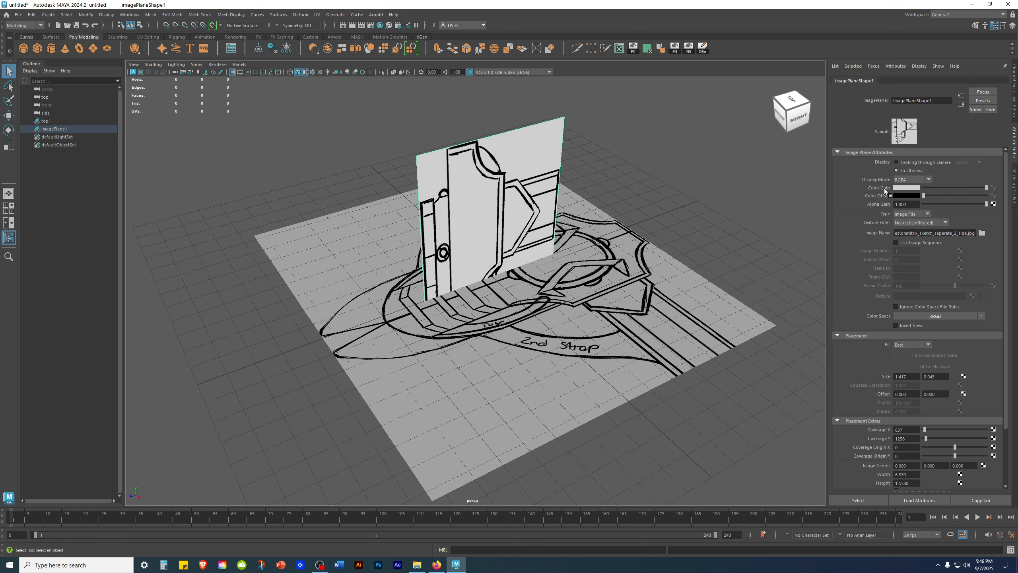
# Step: Lower the side sketch plane's Color Gain to a greyer tone and rename the plane as side
pyautogui.click(966, 188)
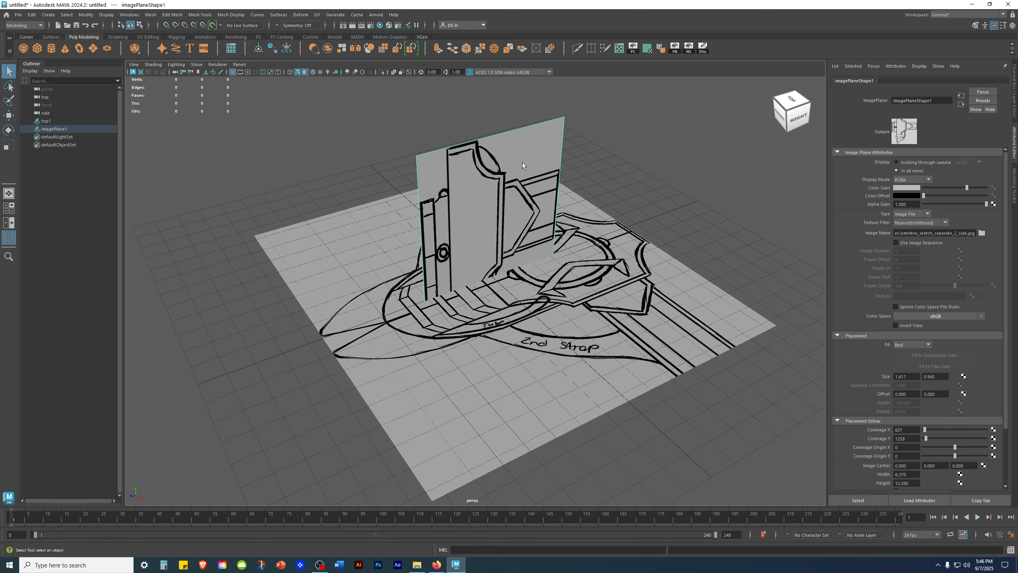
pyautogui.doubleClick(52, 128)
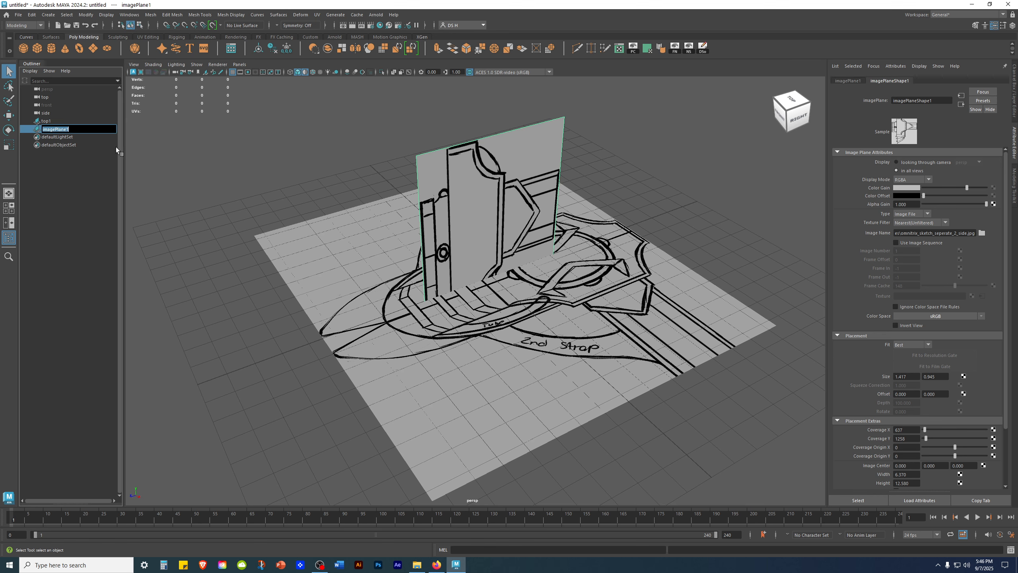
pyautogui.write('side')
pyautogui.press('Return')
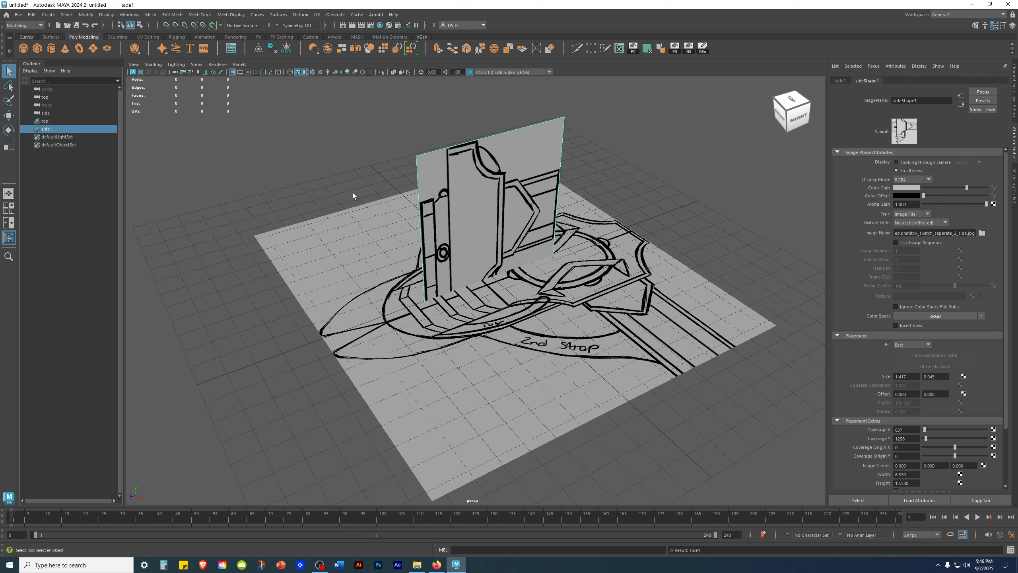
pyautogui.keyDown('alt'); pyautogui.moveTo(421, 184); pyautogui.dragTo(569, 198); pyautogui.keyUp('alt')
pyautogui.keyDown('alt'); pyautogui.moveTo(751, 172); pyautogui.dragTo(643, 192); pyautogui.keyUp('alt')
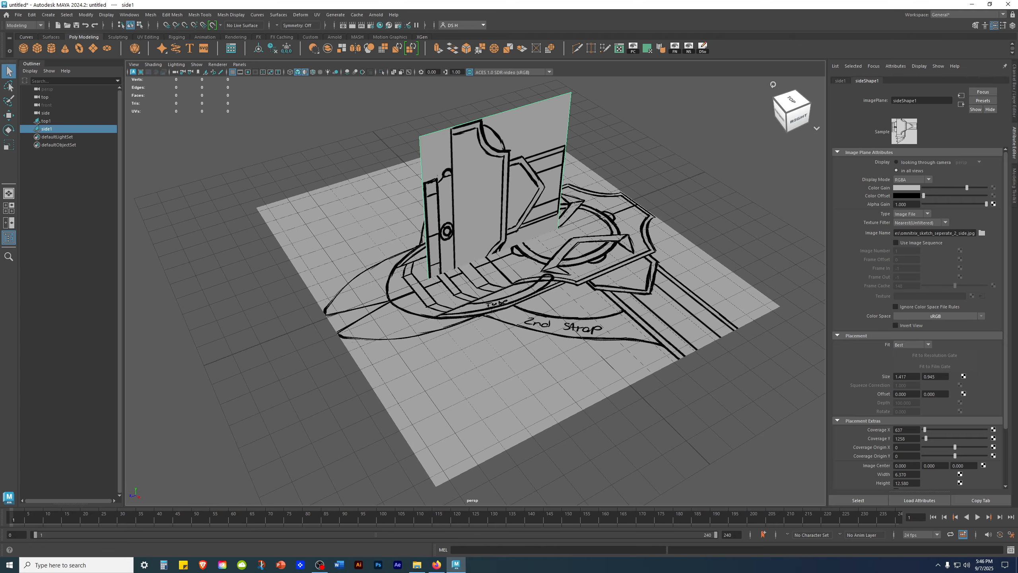
# Step: Rotate the side sketch plane to lie lengthwise along the top sketch, with Rotate X -90, Rotate Y 0 and Rotate Z -90
pyautogui.click(1014, 71)
pyautogui.moveTo(639, 209)
pyautogui.keyDown('alt'); pyautogui.mouseDown(button='middle')
pyautogui.moveTo(615, 247)
pyautogui.moveTo(620, 210)
pyautogui.mouseUp(button='middle'); pyautogui.keyUp('alt')
pyautogui.press('e')
pyautogui.keyDown('alt'); pyautogui.moveTo(601, 223); pyautogui.dragTo(523, 259); pyautogui.keyUp('alt')
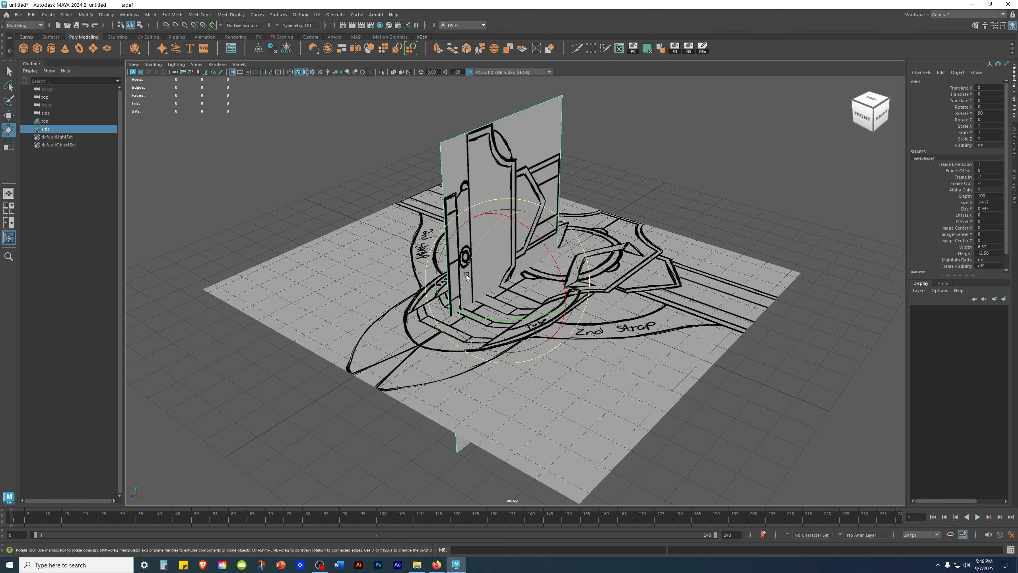
pyautogui.moveTo(460, 275); pyautogui.dragTo(528, 210)
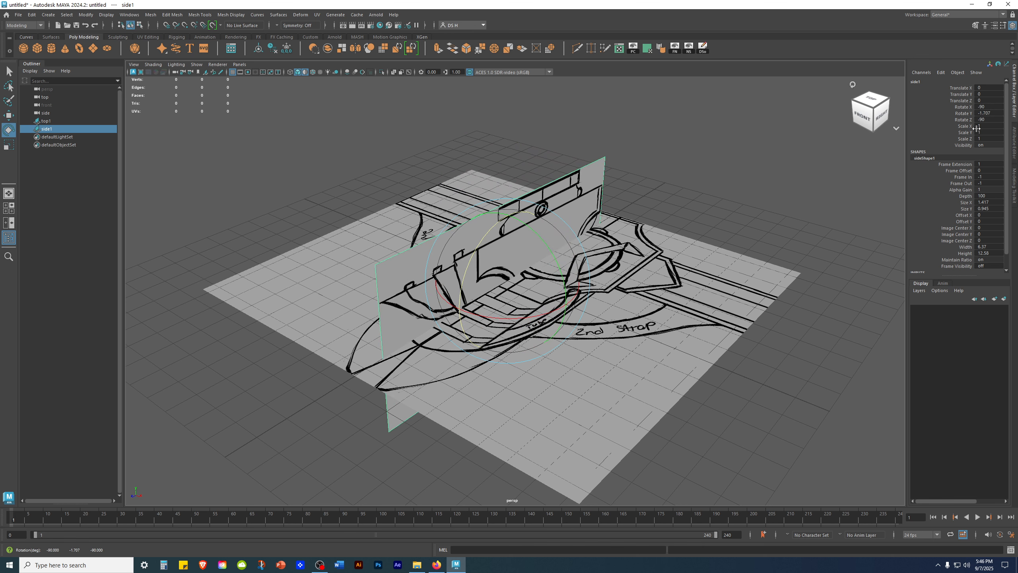
pyautogui.doubleClick(997, 113)
pyautogui.press('Return')
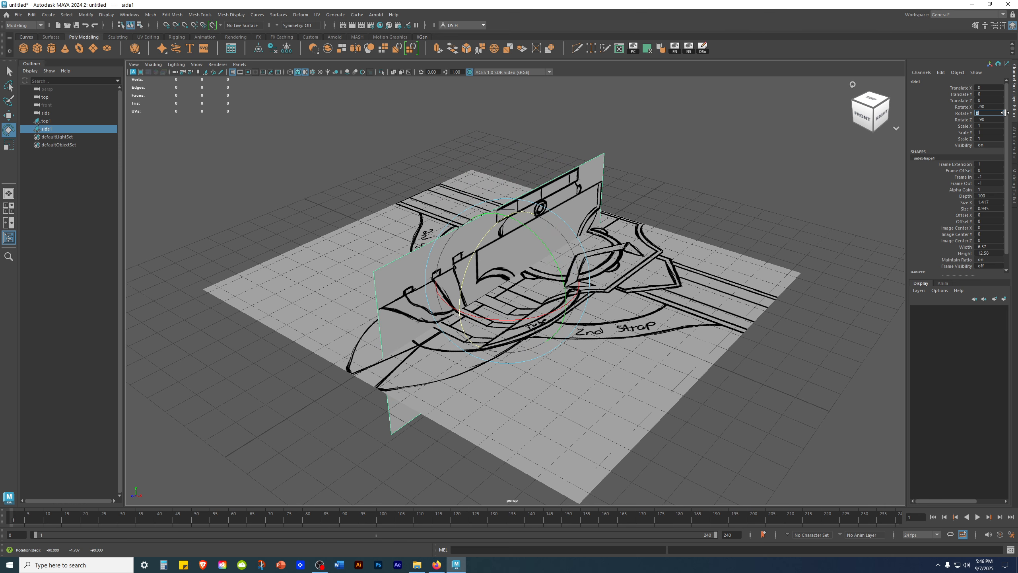
# Step: Review the side sketch plane's Rotate X and Rotate Z values
pyautogui.click(957, 107)
pyautogui.click(952, 121)
pyautogui.click(987, 107)
pyautogui.click(989, 120)
pyautogui.click(991, 106)
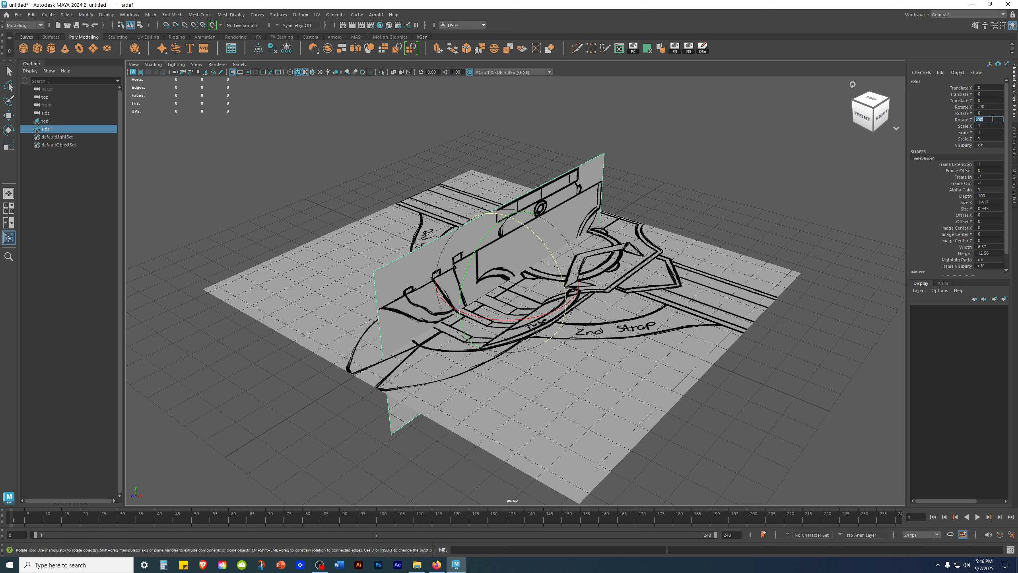
pyautogui.hotkey('ctrl', 'a')
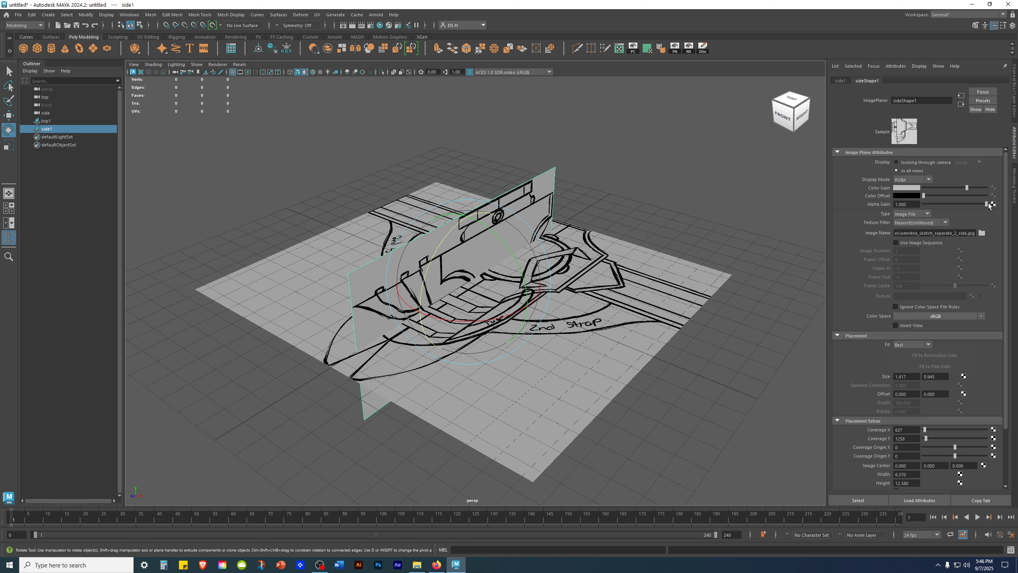
pyautogui.click(1014, 101)
pyautogui.click(984, 108)
pyautogui.click(987, 119)
# Step: Move the side sketch plane down to about -1.72 in Y and about -1.16 in Z to line up with the top sketch
pyautogui.keyDown('alt'); pyautogui.moveTo(742, 173); pyautogui.dragTo(633, 176); pyautogui.keyUp('alt')
pyautogui.keyDown('alt'); pyautogui.moveTo(633, 176); pyautogui.dragTo(788, 217, button='right'); pyautogui.keyUp('alt')
pyautogui.press('w')
pyautogui.keyDown('alt'); pyautogui.moveTo(575, 209); pyautogui.dragTo(523, 164, button='middle'); pyautogui.keyUp('alt')
pyautogui.keyDown('alt'); pyautogui.moveTo(523, 163); pyautogui.dragTo(569, 173); pyautogui.keyUp('alt')
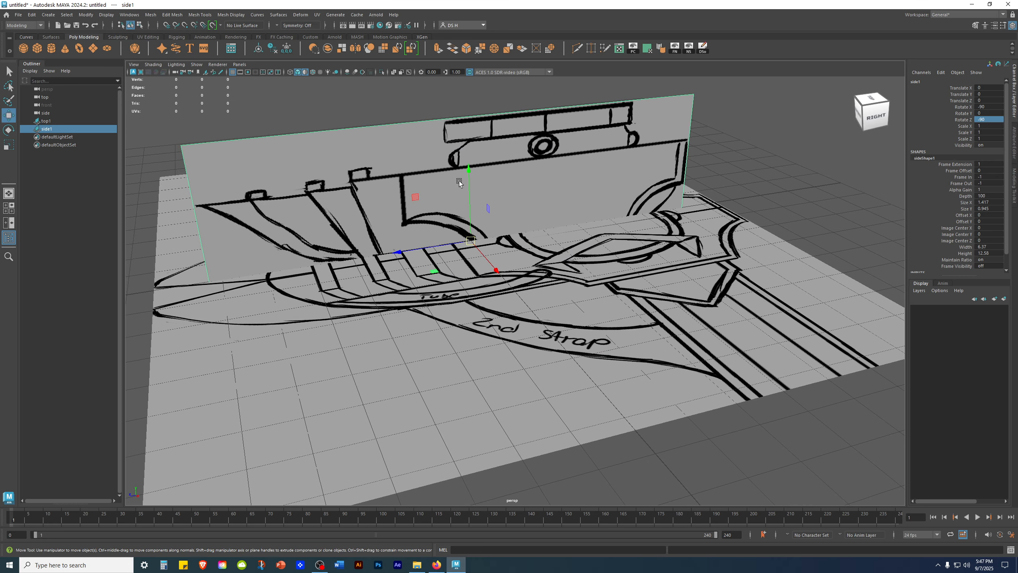
pyautogui.moveTo(473, 172); pyautogui.dragTo(468, 256)
pyautogui.moveTo(411, 297); pyautogui.dragTo(457, 294)
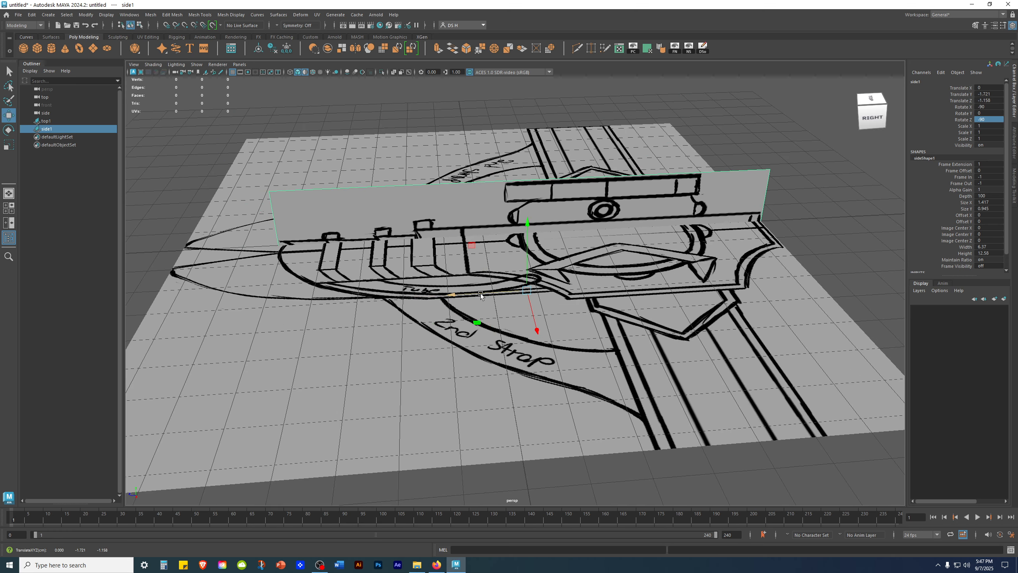
# Step: Shift the side sketch plane to about -1.23 in Z and raise it to about 0.07 in Y
pyautogui.keyDown('alt'); pyautogui.moveTo(509, 241); pyautogui.dragTo(439, 258, button='middle'); pyautogui.keyUp('alt')
pyautogui.keyDown('alt'); pyautogui.moveTo(439, 259); pyautogui.dragTo(456, 271); pyautogui.keyUp('alt')
pyautogui.moveTo(377, 327); pyautogui.dragTo(380, 329)
pyautogui.keyDown('alt'); pyautogui.moveTo(657, 226); pyautogui.dragTo(730, 242); pyautogui.keyUp('alt')
pyautogui.moveTo(416, 274); pyautogui.dragTo(411, 191)
# Step: Examine from several angles how the side sketch's outlines line up with the matching parts of the top sketch
pyautogui.keyDown('alt'); pyautogui.moveTo(611, 210); pyautogui.dragTo(541, 210); pyautogui.keyUp('alt')
pyautogui.keyDown('alt'); pyautogui.moveTo(677, 207); pyautogui.dragTo(606, 191, button='middle'); pyautogui.keyUp('alt')
pyautogui.keyDown('alt'); pyautogui.moveTo(646, 213); pyautogui.dragTo(654, 205); pyautogui.keyUp('alt')
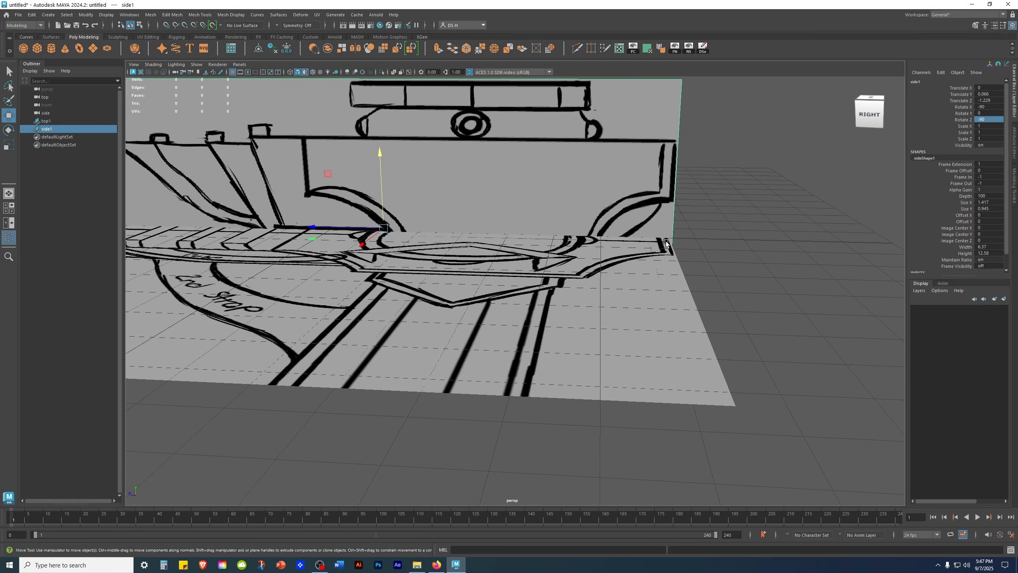
pyautogui.keyDown('alt'); pyautogui.moveTo(583, 205); pyautogui.dragTo(593, 237); pyautogui.keyUp('alt')
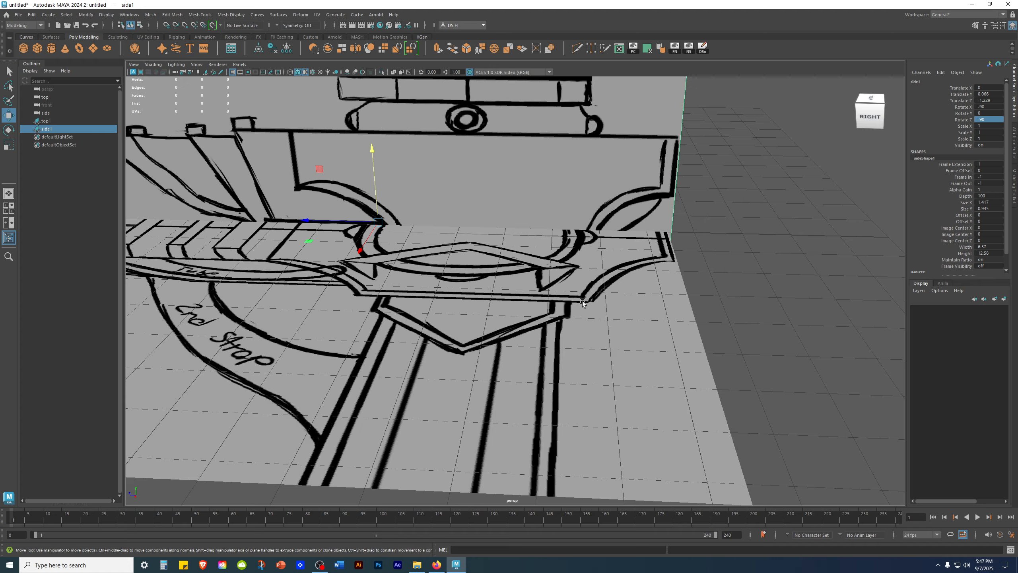
pyautogui.keyDown('alt'); pyautogui.moveTo(452, 254); pyautogui.dragTo(719, 265, button='middle'); pyautogui.keyUp('alt')
pyautogui.keyDown('alt'); pyautogui.moveTo(719, 265); pyautogui.dragTo(659, 213); pyautogui.keyUp('alt')
pyautogui.keyDown('alt'); pyautogui.moveTo(684, 210); pyautogui.dragTo(501, 219, button='middle'); pyautogui.keyUp('alt')
pyautogui.press('q')
pyautogui.moveTo(500, 219)
pyautogui.keyDown('alt'); pyautogui.mouseDown()
pyautogui.moveTo(462, 203)
pyautogui.moveTo(516, 218)
pyautogui.moveTo(518, 210)
pyautogui.moveTo(449, 241)
pyautogui.moveTo(404, 193)
pyautogui.moveTo(435, 305)
pyautogui.moveTo(414, 274)
pyautogui.mouseUp(); pyautogui.keyUp('alt')
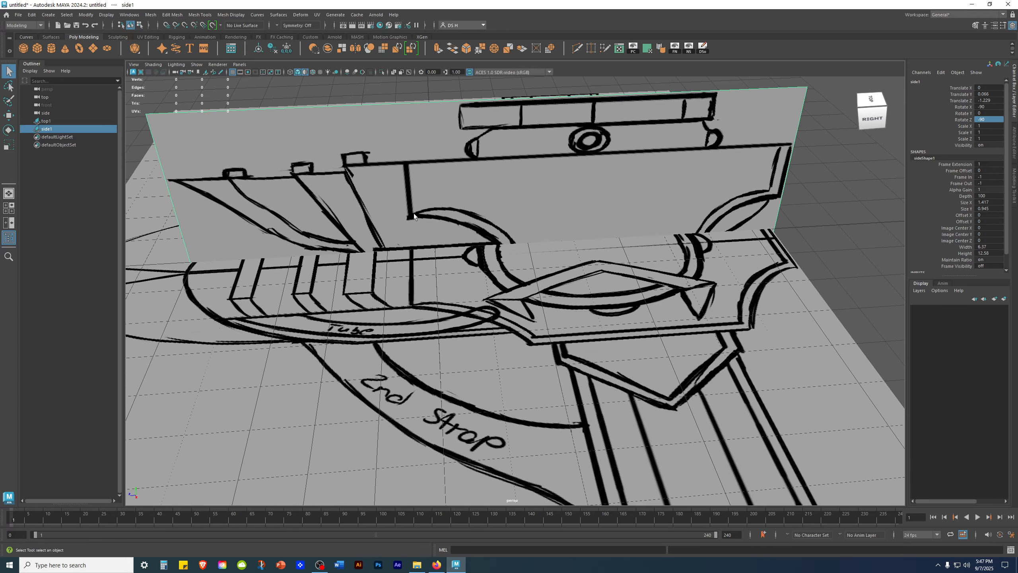
pyautogui.keyDown('alt'); pyautogui.moveTo(558, 273); pyautogui.dragTo(487, 231); pyautogui.keyUp('alt')
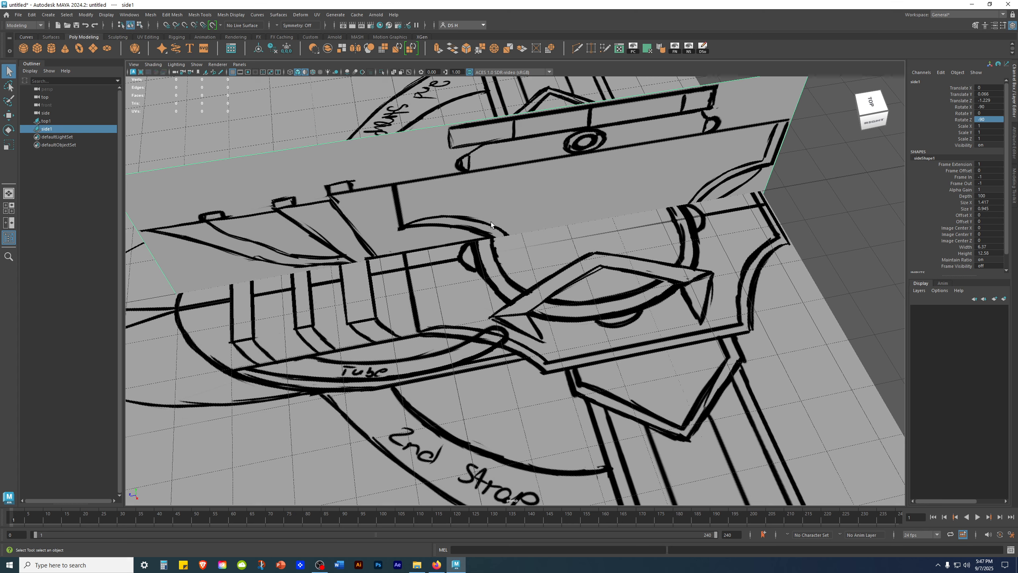
pyautogui.keyDown('alt'); pyautogui.moveTo(537, 351); pyautogui.dragTo(580, 310); pyautogui.keyUp('alt')
pyautogui.scroll(-3, 581, 310)
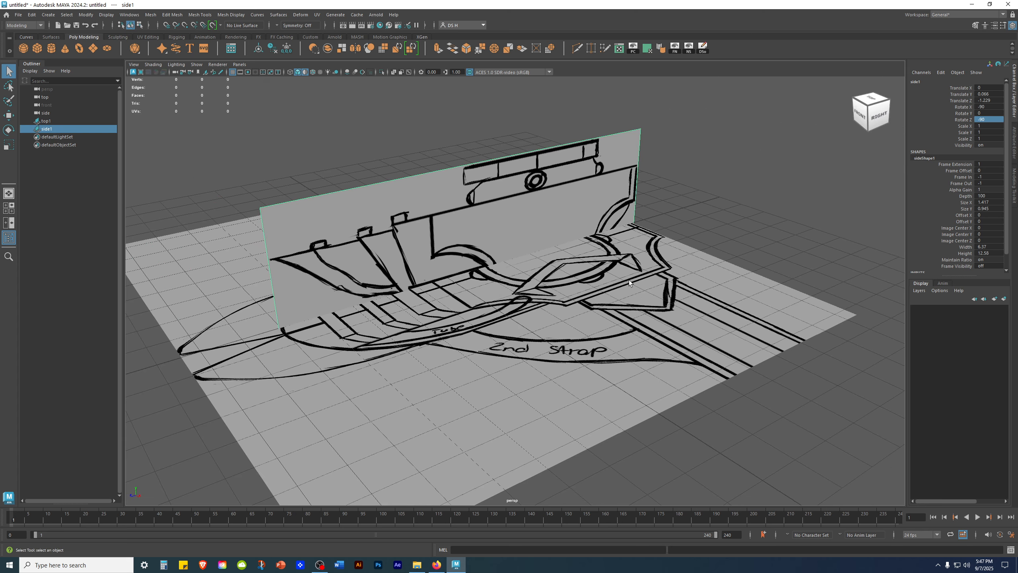
pyautogui.keyDown('alt'); pyautogui.moveTo(584, 195); pyautogui.dragTo(582, 213, button='middle'); pyautogui.keyUp('alt')
# Step: Lower the side sketch plane to about -1.95 in Y and fine-tune it to about -1.19 in Z against the top sketch
pyautogui.press('w')
pyautogui.scroll(3, 449, 246)
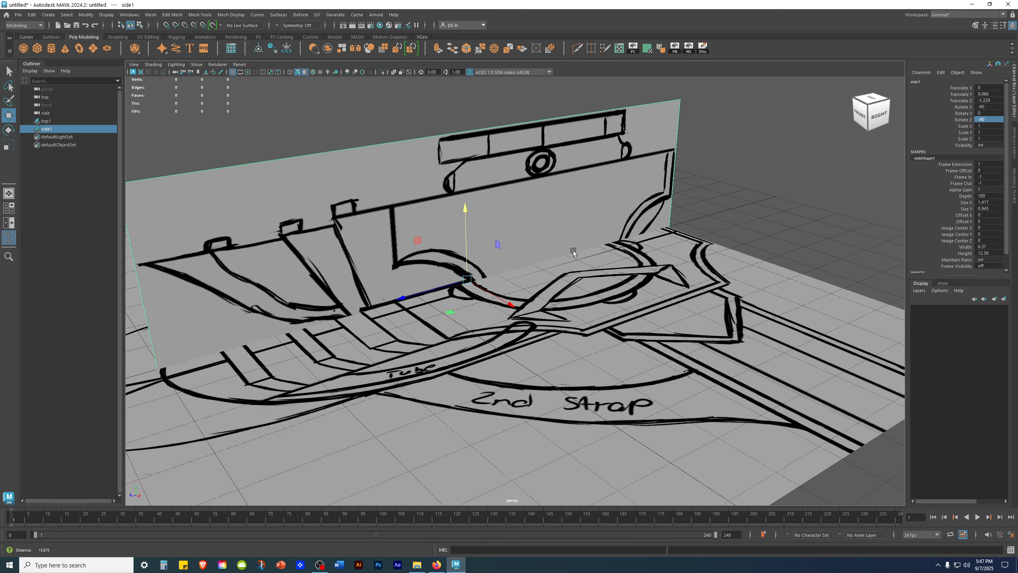
pyautogui.moveTo(472, 213)
pyautogui.mouseDown()
pyautogui.moveTo(486, 297)
pyautogui.moveTo(572, 338)
pyautogui.moveTo(563, 331)
pyautogui.moveTo(575, 319)
pyautogui.moveTo(636, 316)
pyautogui.moveTo(471, 316)
pyautogui.mouseUp()
pyautogui.moveTo(418, 363); pyautogui.dragTo(419, 362)
pyautogui.keyDown('alt'); pyautogui.moveTo(518, 340); pyautogui.dragTo(582, 252); pyautogui.keyUp('alt')
pyautogui.keyDown('alt'); pyautogui.moveTo(592, 340); pyautogui.dragTo(631, 343); pyautogui.keyUp('alt')
pyautogui.scroll(-5, 753, 286)
pyautogui.click(748, 287)
pyautogui.keyDown('alt'); pyautogui.moveTo(739, 285); pyautogui.dragTo(710, 205); pyautogui.keyUp('alt')
pyautogui.keyDown('alt'); pyautogui.moveTo(709, 205); pyautogui.dragTo(686, 322, button='right'); pyautogui.keyUp('alt')
pyautogui.keyDown('alt'); pyautogui.moveTo(687, 322); pyautogui.dragTo(493, 312); pyautogui.keyUp('alt')
pyautogui.click(689, 348)
pyautogui.moveTo(352, 359); pyautogui.dragTo(342, 359)
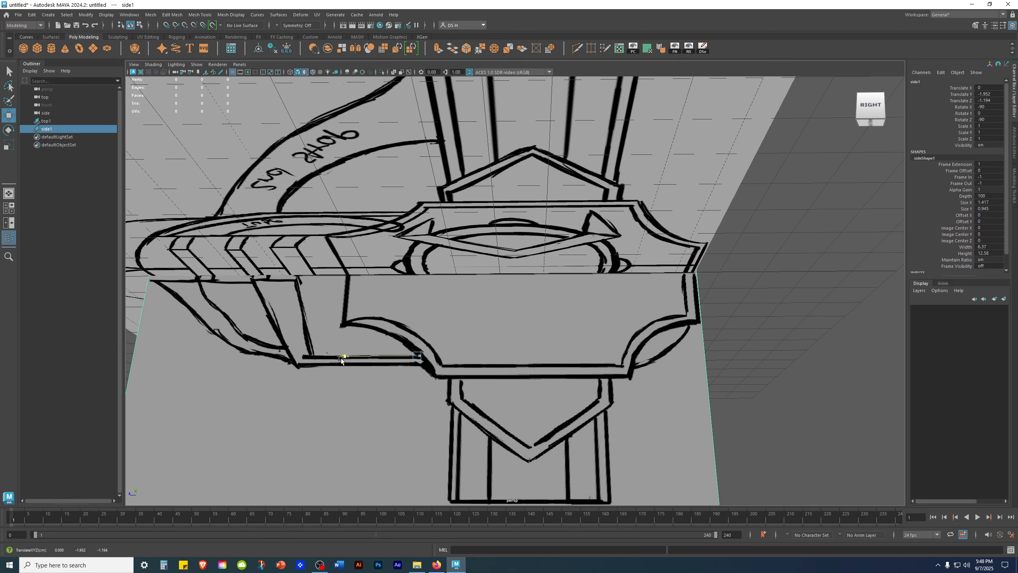
pyautogui.click(777, 334)
pyautogui.keyDown('alt'); pyautogui.moveTo(454, 273); pyautogui.dragTo(627, 233); pyautogui.keyUp('alt')
pyautogui.click(627, 232)
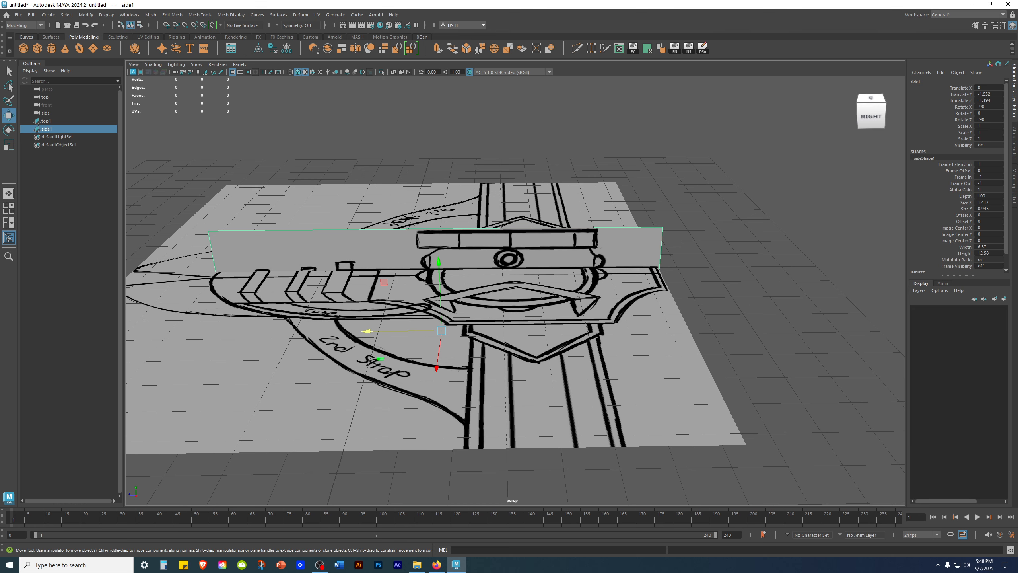
# Step: Compare the translate and rotate values of the side and top sketch planes
pyautogui.moveTo(997, 99)
pyautogui.mouseDown()
pyautogui.moveTo(989, 112)
pyautogui.moveTo(986, 94)
pyautogui.mouseUp()
pyautogui.click(997, 113)
pyautogui.keyDown('alt'); pyautogui.moveTo(633, 193); pyautogui.dragTo(688, 278); pyautogui.keyUp('alt')
pyautogui.click(726, 216)
pyautogui.click(682, 277)
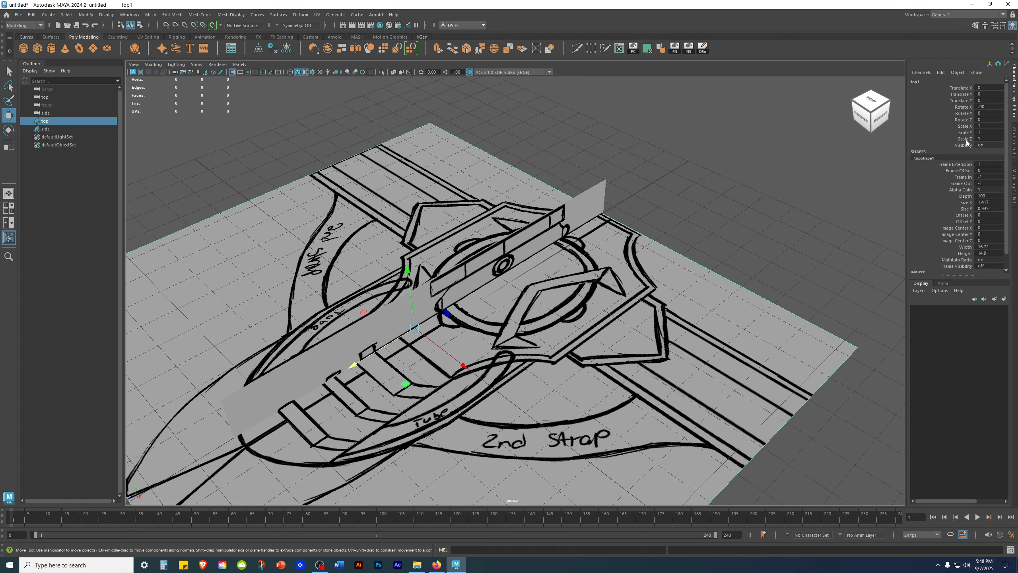
pyautogui.keyDown('alt'); pyautogui.moveTo(716, 291); pyautogui.dragTo(637, 317); pyautogui.keyUp('alt')
pyautogui.click(726, 201)
pyautogui.scroll(-4, 644, 273)
# Step: Select both sketch planes, switch to the four-view layout and display the grid in the top and side views
pyautogui.moveTo(536, 235); pyautogui.dragTo(677, 276)
pyautogui.press('space')
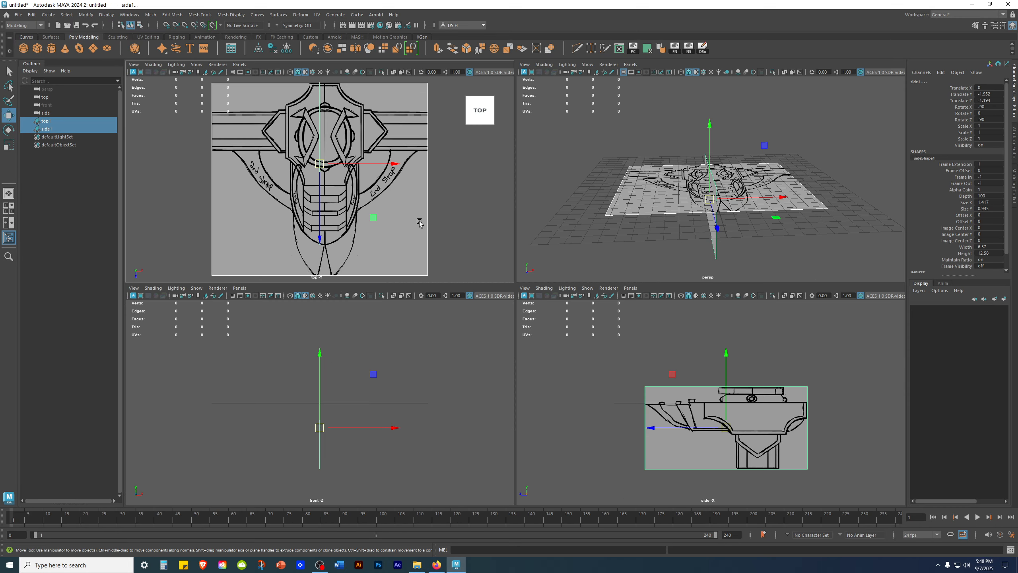
pyautogui.click(232, 72)
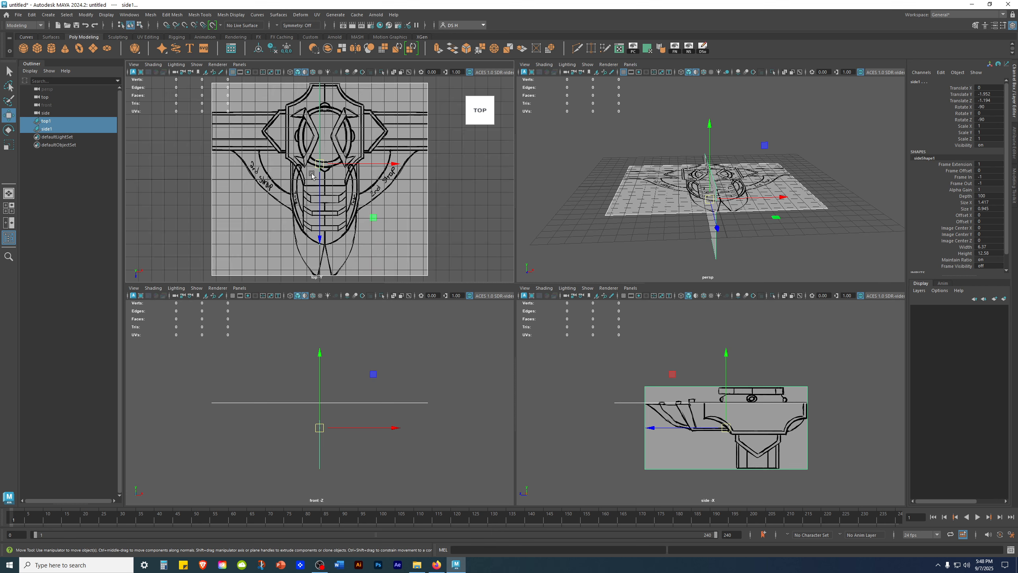
pyautogui.keyDown('alt'); pyautogui.moveTo(450, 443); pyautogui.dragTo(432, 436, button='middle'); pyautogui.keyUp('alt')
pyautogui.keyDown('alt'); pyautogui.moveTo(756, 405); pyautogui.dragTo(761, 384, button='middle'); pyautogui.keyUp('alt')
pyautogui.click(623, 295)
# Step: Maximize the side view, clear the selection and frame the whole side sketch
pyautogui.keyDown('alt'); pyautogui.moveTo(712, 410); pyautogui.dragTo(840, 392, button='right'); pyautogui.keyUp('alt')
pyautogui.keyDown('alt'); pyautogui.moveTo(804, 383); pyautogui.dragTo(713, 402, button='middle'); pyautogui.keyUp('alt')
pyautogui.press('space')
pyautogui.keyDown('alt'); pyautogui.moveTo(619, 377); pyautogui.dragTo(530, 276, button='right'); pyautogui.keyUp('alt')
pyautogui.click(814, 253)
pyautogui.keyDown('alt'); pyautogui.moveTo(595, 246); pyautogui.dragTo(625, 277, button='right'); pyautogui.keyUp('alt')
pyautogui.keyDown('alt'); pyautogui.moveTo(587, 279); pyautogui.dragTo(649, 287, button='middle'); pyautogui.keyUp('alt')
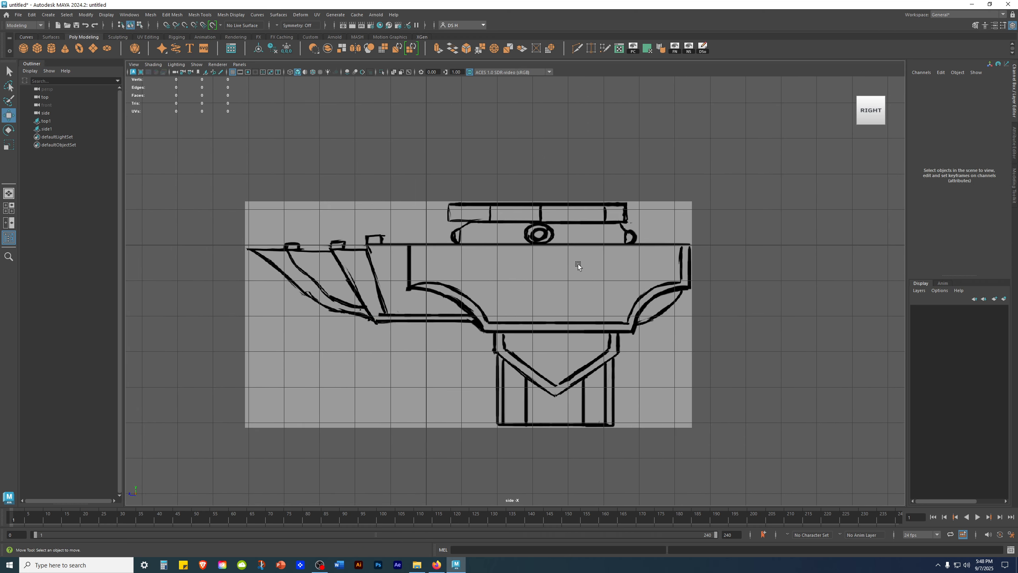
# Step: Maximize the top view and select both the top and side sketch planes
pyautogui.press('space')
pyautogui.press('space')
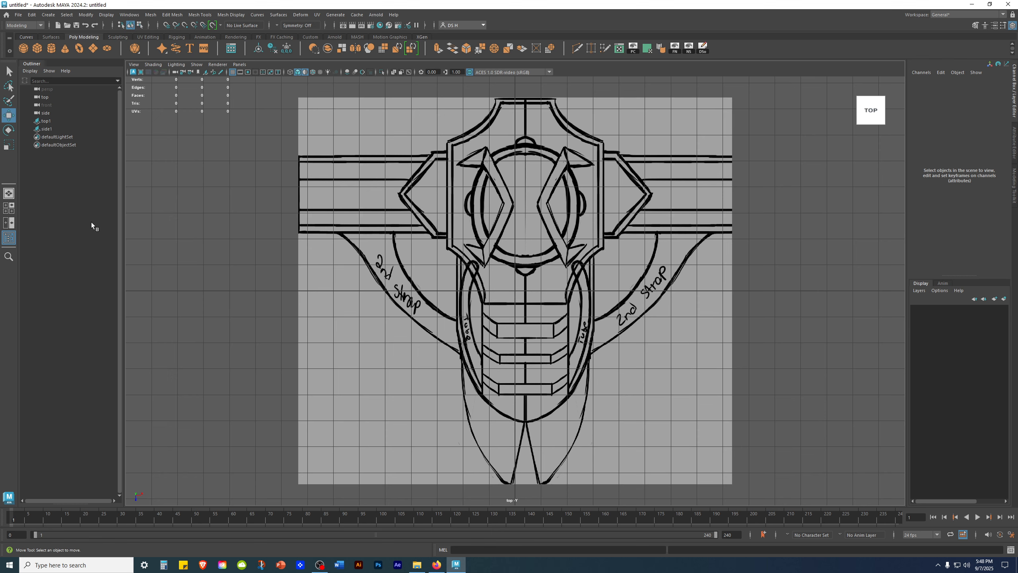
pyautogui.moveTo(51, 121); pyautogui.dragTo(51, 128)
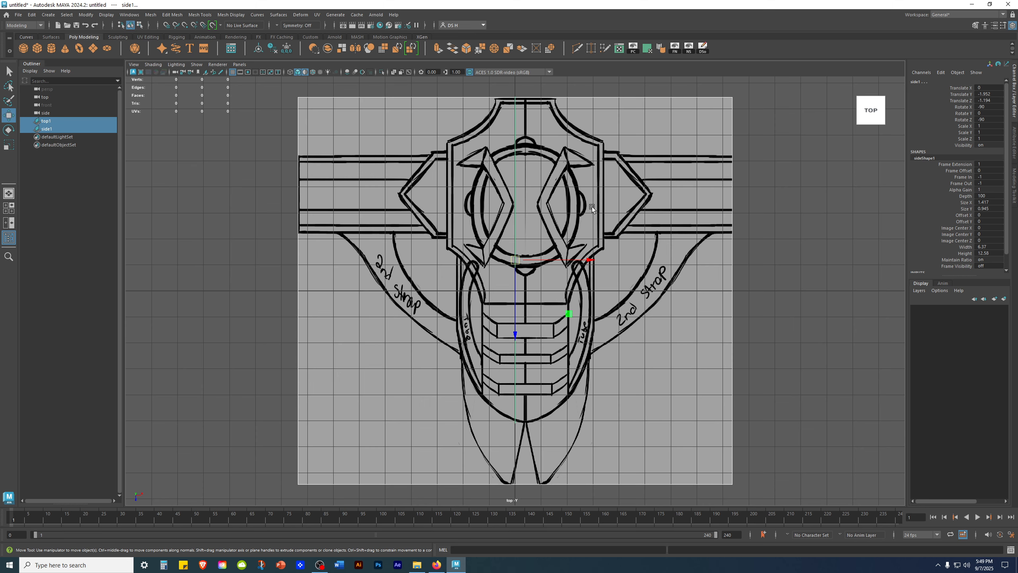
pyautogui.keyDown('alt'); pyautogui.moveTo(607, 211); pyautogui.dragTo(569, 246, button='middle'); pyautogui.keyUp('alt')
pyautogui.moveTo(52, 122); pyautogui.dragTo(52, 128)
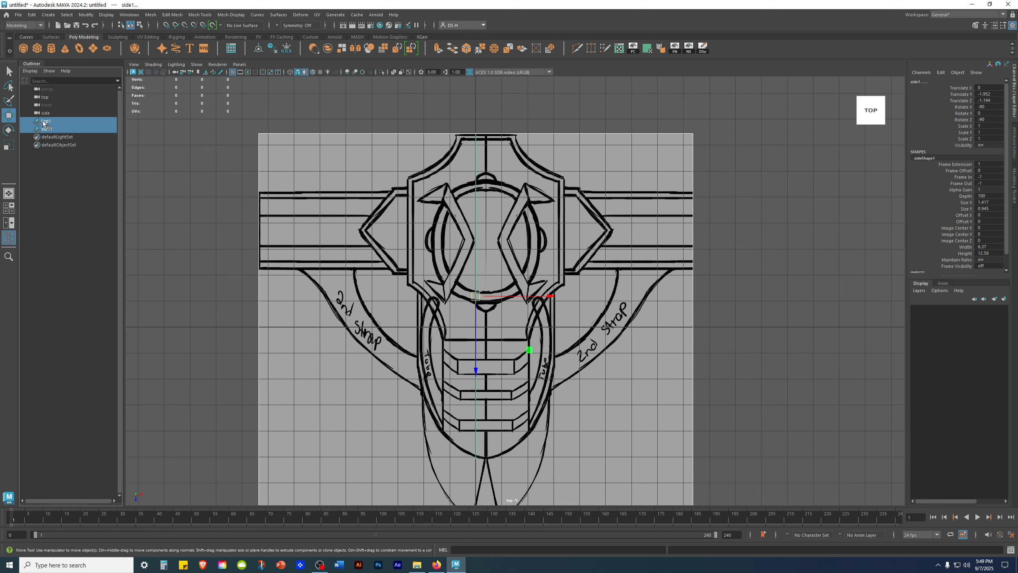
pyautogui.keyDown('alt'); pyautogui.moveTo(686, 323); pyautogui.dragTo(680, 348, button='middle'); pyautogui.keyUp('alt')
pyautogui.keyDown('alt'); pyautogui.moveTo(679, 348); pyautogui.dragTo(539, 217, button='right'); pyautogui.keyUp('alt')
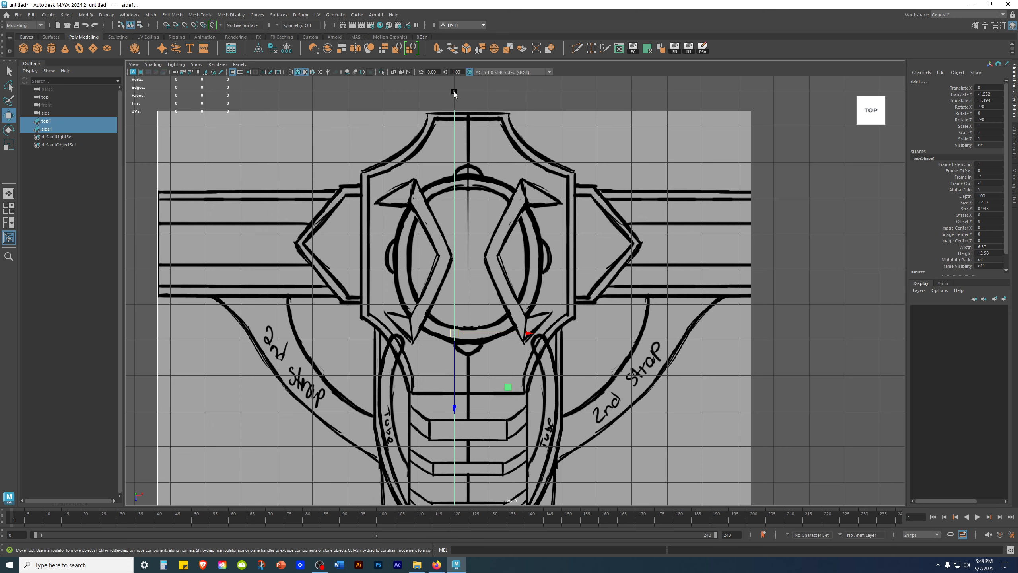
pyautogui.keyDown('alt'); pyautogui.moveTo(507, 130); pyautogui.dragTo(727, 260, button='right'); pyautogui.keyUp('alt')
pyautogui.keyDown('alt'); pyautogui.moveTo(726, 261); pyautogui.dragTo(720, 218, button='middle'); pyautogui.keyUp('alt')
pyautogui.keyDown('alt'); pyautogui.moveTo(845, 249); pyautogui.dragTo(681, 237, button='right'); pyautogui.keyUp('alt')
# Step: Select the top and side sketch planes again and group them
pyautogui.click(769, 251)
pyautogui.keyDown('alt'); pyautogui.moveTo(682, 227); pyautogui.dragTo(721, 194, button='middle'); pyautogui.keyUp('alt')
pyautogui.click(654, 167)
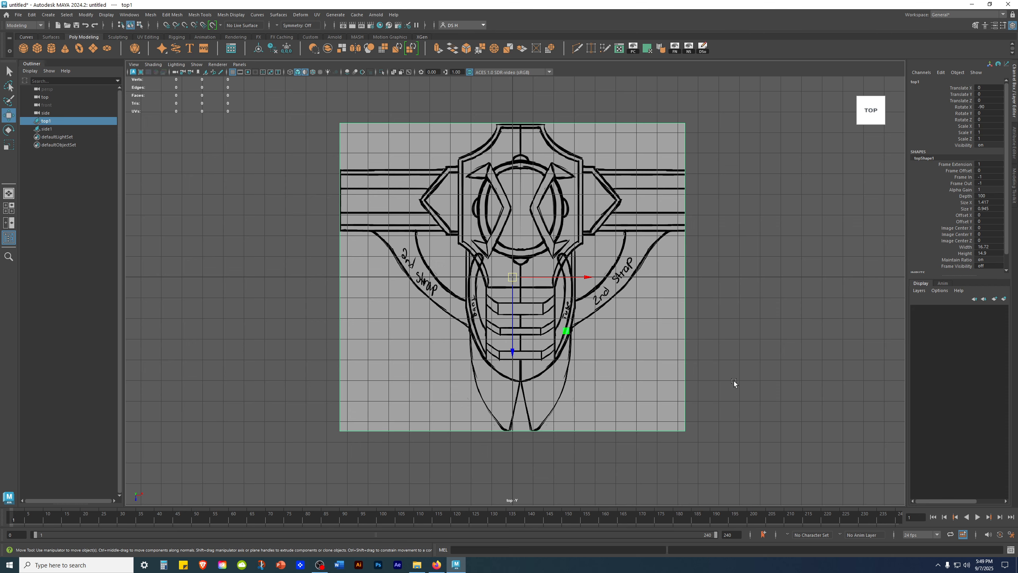
pyautogui.keyDown('ctrl'); pyautogui.click(74, 129); pyautogui.keyUp('ctrl')
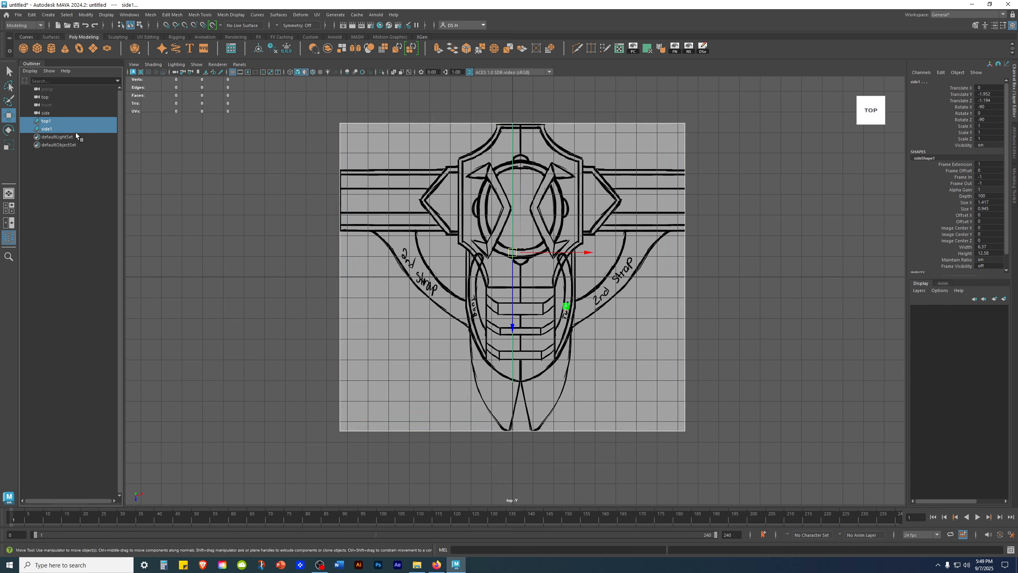
pyautogui.keyDown('alt'); pyautogui.moveTo(677, 237); pyautogui.dragTo(669, 289, button='middle'); pyautogui.keyUp('alt')
pyautogui.scroll(3, 668, 290)
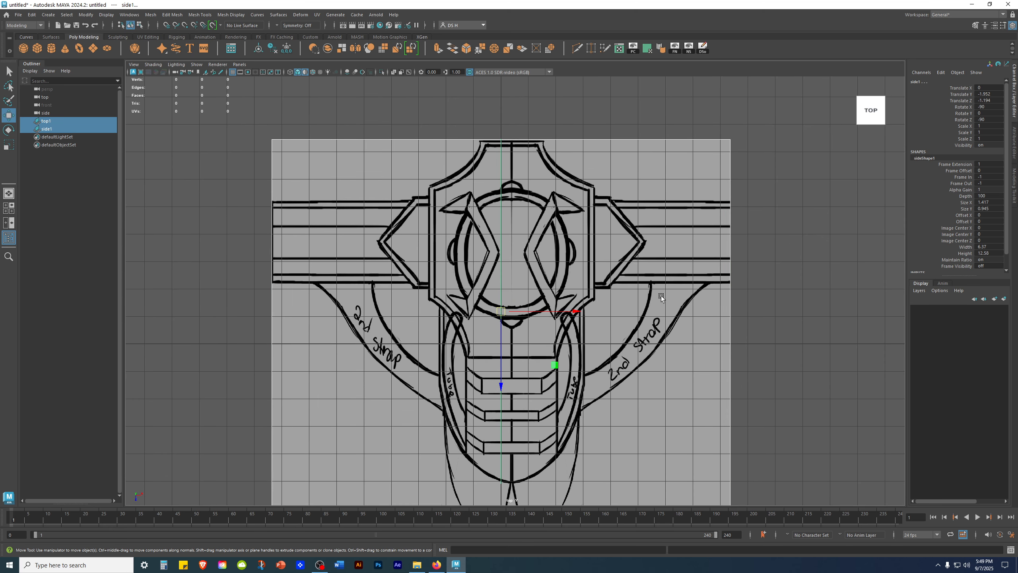
pyautogui.keyDown('alt'); pyautogui.moveTo(701, 325); pyautogui.dragTo(731, 303, button='middle'); pyautogui.keyUp('alt')
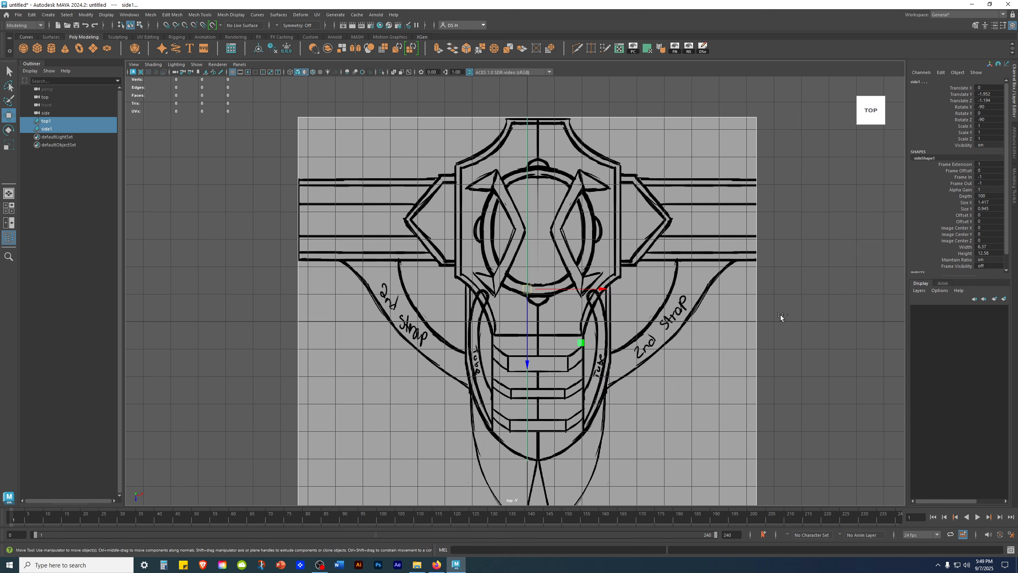
pyautogui.hotkey('ctrl', 'g')
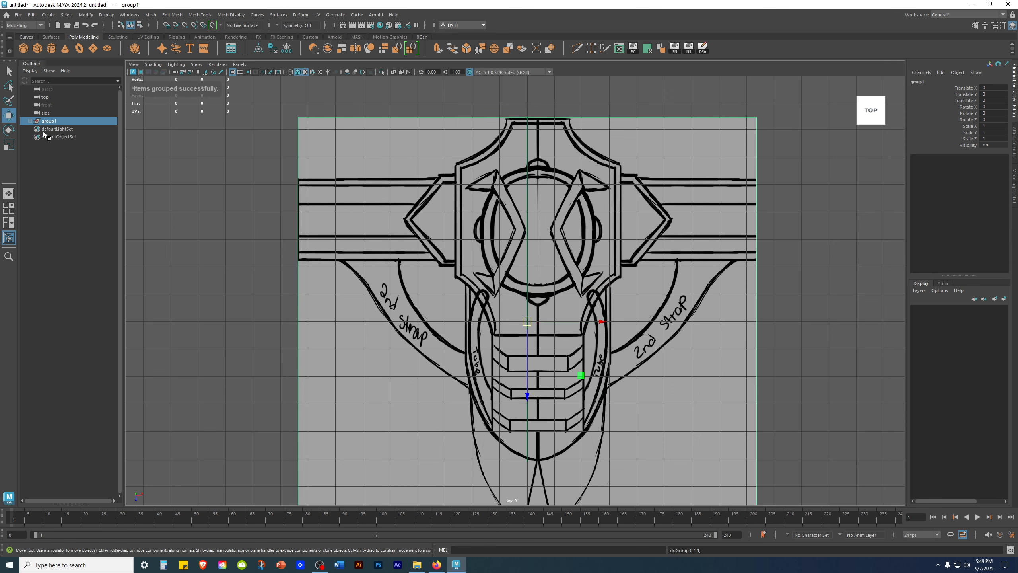
# Step: Rename the new group as Ortho_Drawings_Grp
pyautogui.doubleClick(62, 121)
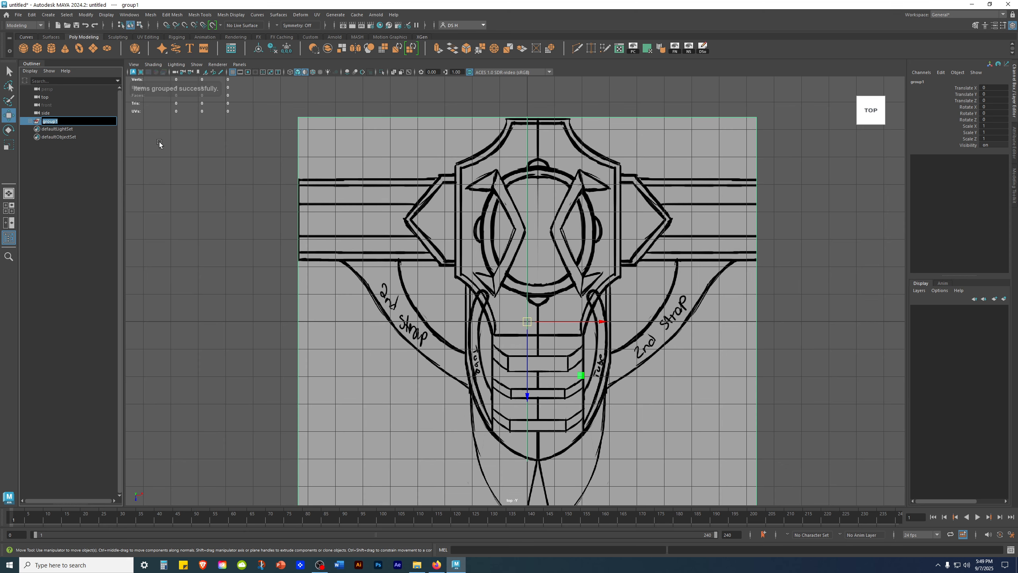
pyautogui.write('Ortho Drawings Grp')
pyautogui.press('Return')
pyautogui.keyDown('alt'); pyautogui.moveTo(443, 259); pyautogui.dragTo(501, 254, button='right'); pyautogui.keyUp('alt')
pyautogui.keyDown('alt'); pyautogui.moveTo(502, 254); pyautogui.dragTo(482, 291, button='middle'); pyautogui.keyUp('alt')
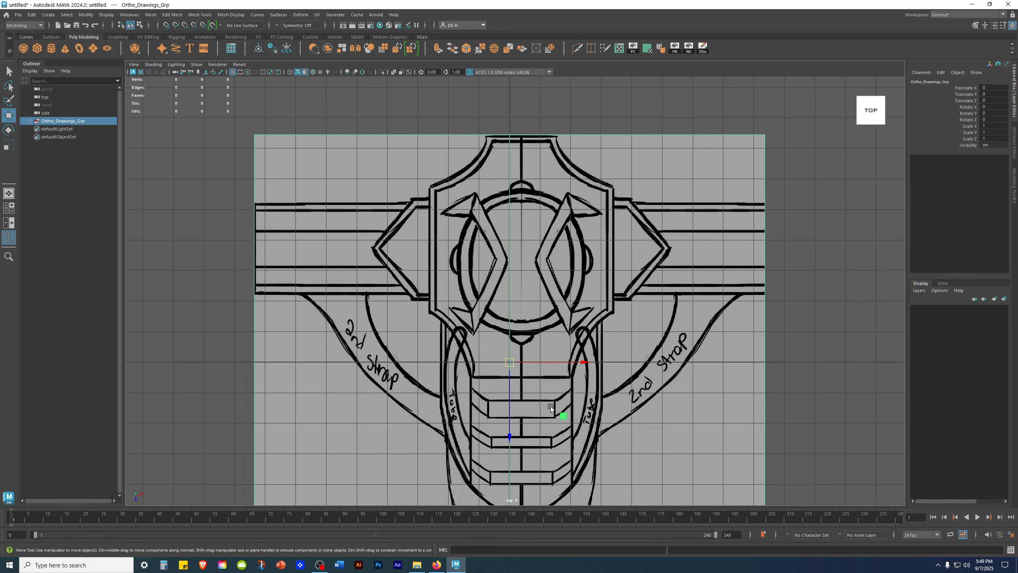
# Step: Move the drawings group to about -0.378 in X, aligning the top sketch's vertical centre line with the grid's centre line
pyautogui.click(66, 121)
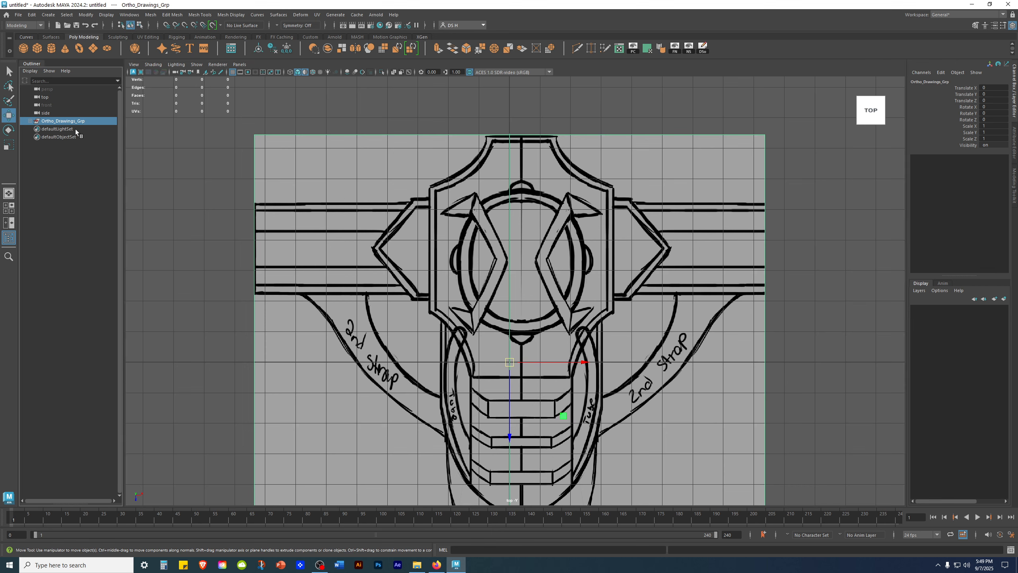
pyautogui.click(586, 362)
pyautogui.moveTo(587, 362); pyautogui.dragTo(576, 363)
pyautogui.press('f')
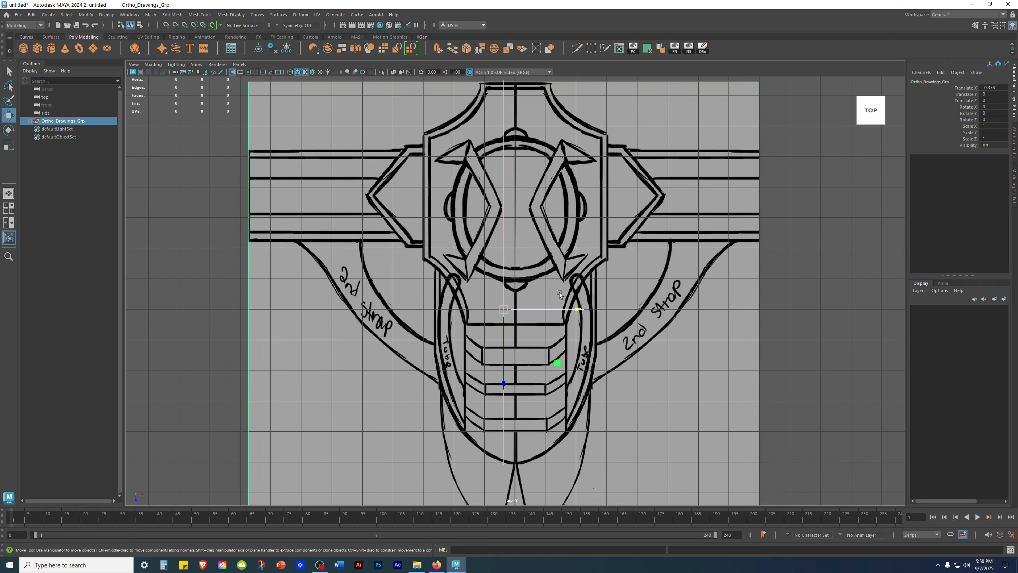
pyautogui.press('q')
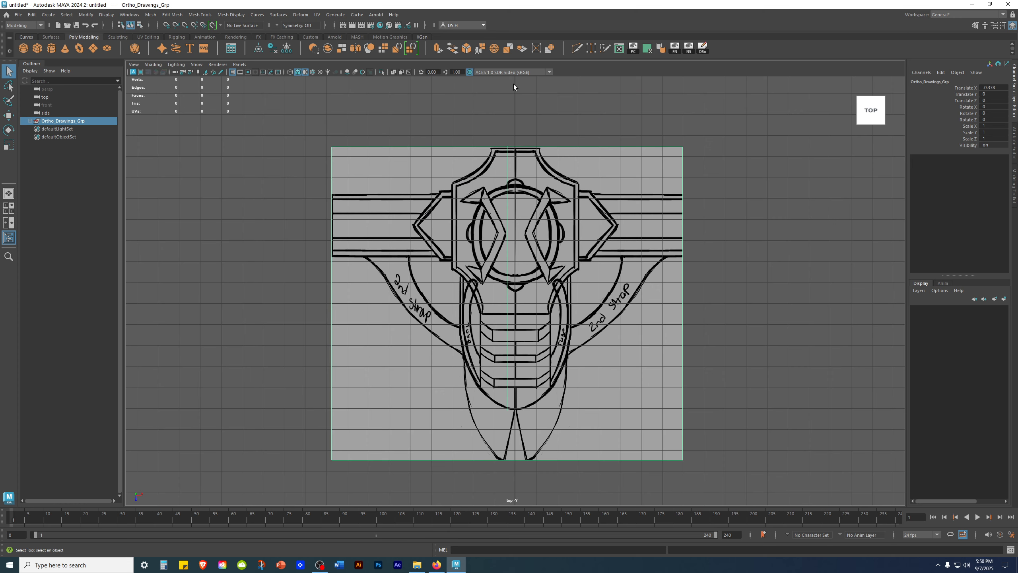
pyautogui.scroll(2, 510, 415)
pyautogui.press('w')
pyautogui.keyDown('alt'); pyautogui.moveTo(440, 248); pyautogui.dragTo(557, 261, button='right'); pyautogui.keyUp('alt')
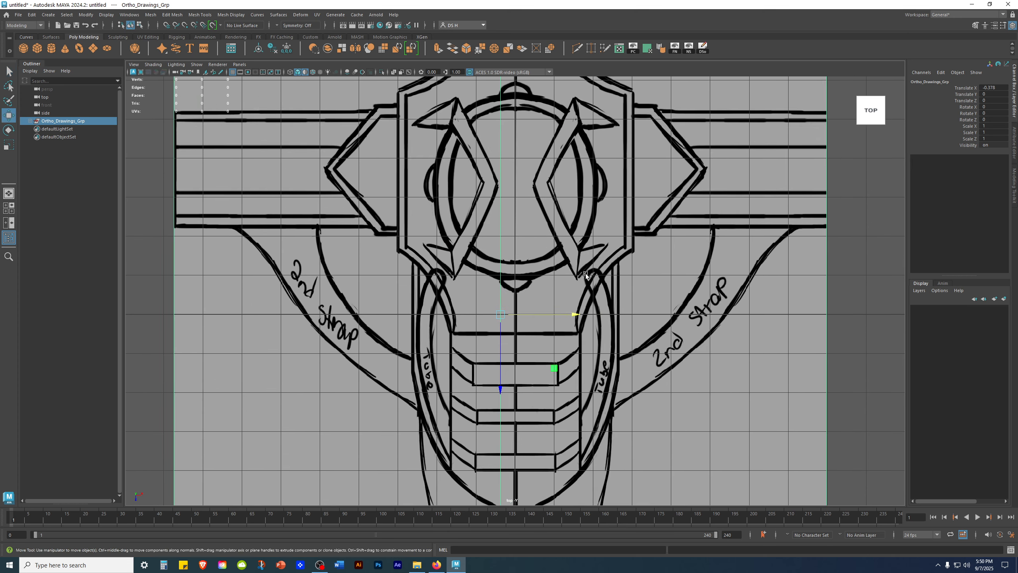
pyautogui.keyDown('alt'); pyautogui.moveTo(557, 261); pyautogui.dragTo(473, 278, button='middle'); pyautogui.keyUp('alt')
pyautogui.keyDown('alt'); pyautogui.moveTo(473, 278); pyautogui.dragTo(473, 183, button='right'); pyautogui.keyUp('alt')
pyautogui.press('q')
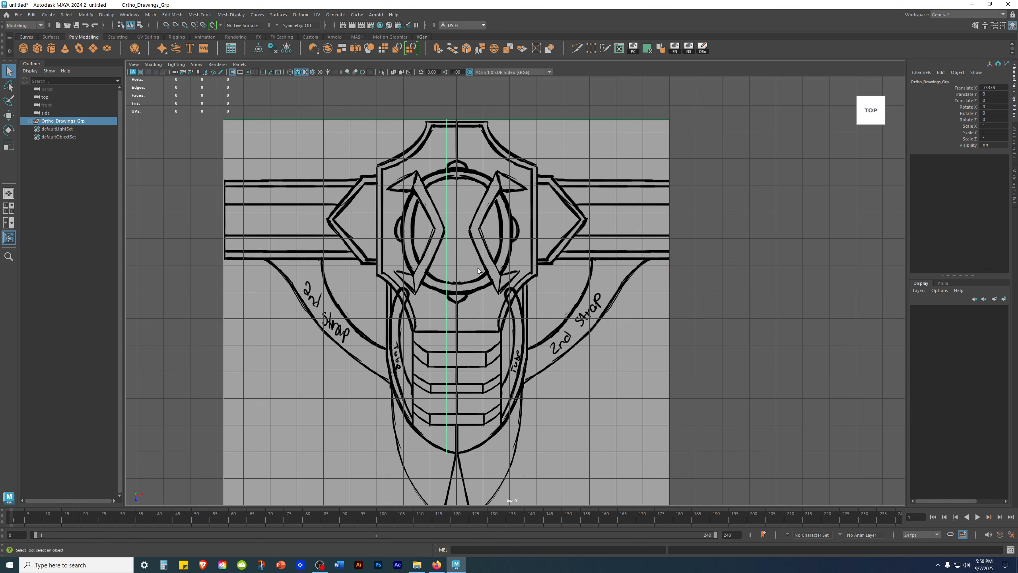
# Step: Move the drawings group to about 3.24 in Z, bringing the dial's centre close to the grid origin
pyautogui.press('w')
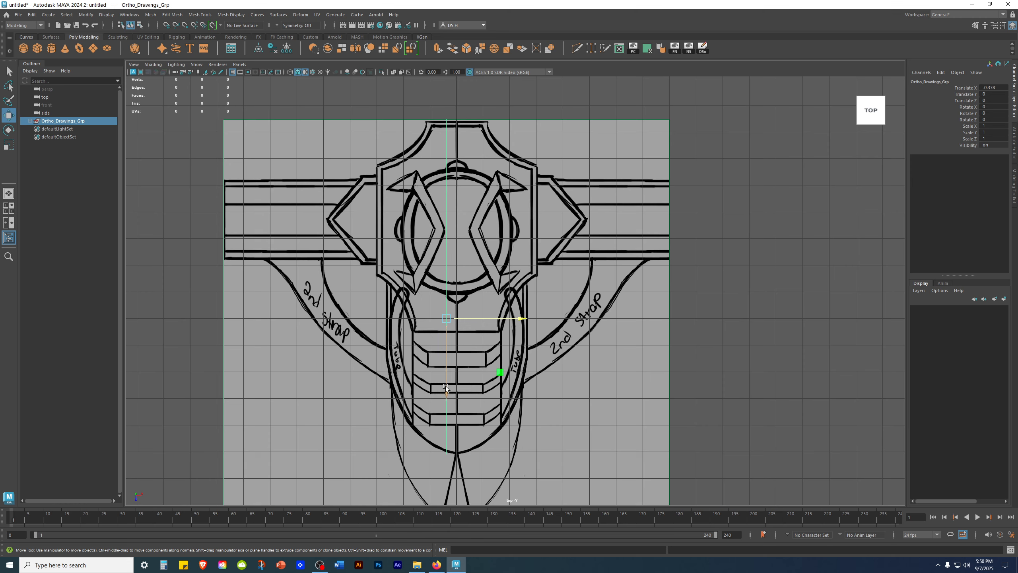
pyautogui.moveTo(447, 391); pyautogui.dragTo(449, 427)
pyautogui.moveTo(568, 362)
pyautogui.keyDown('alt'); pyautogui.mouseDown(button='middle')
pyautogui.moveTo(547, 235)
pyautogui.moveTo(559, 314)
pyautogui.mouseUp(button='middle'); pyautogui.keyUp('alt')
pyautogui.scroll(-3, 547, 236)
pyautogui.moveTo(451, 389); pyautogui.dragTo(452, 432)
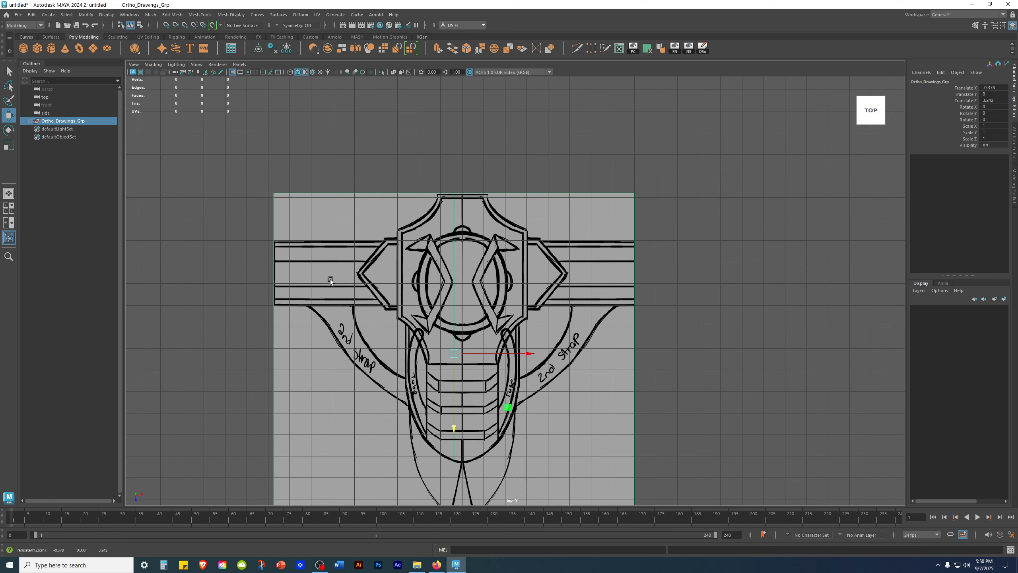
pyautogui.moveTo(577, 309)
pyautogui.keyDown('alt'); pyautogui.mouseDown(button='middle')
pyautogui.moveTo(550, 184)
pyautogui.moveTo(586, 241)
pyautogui.mouseUp(button='middle'); pyautogui.keyUp('alt')
pyautogui.scroll(2, 559, 208)
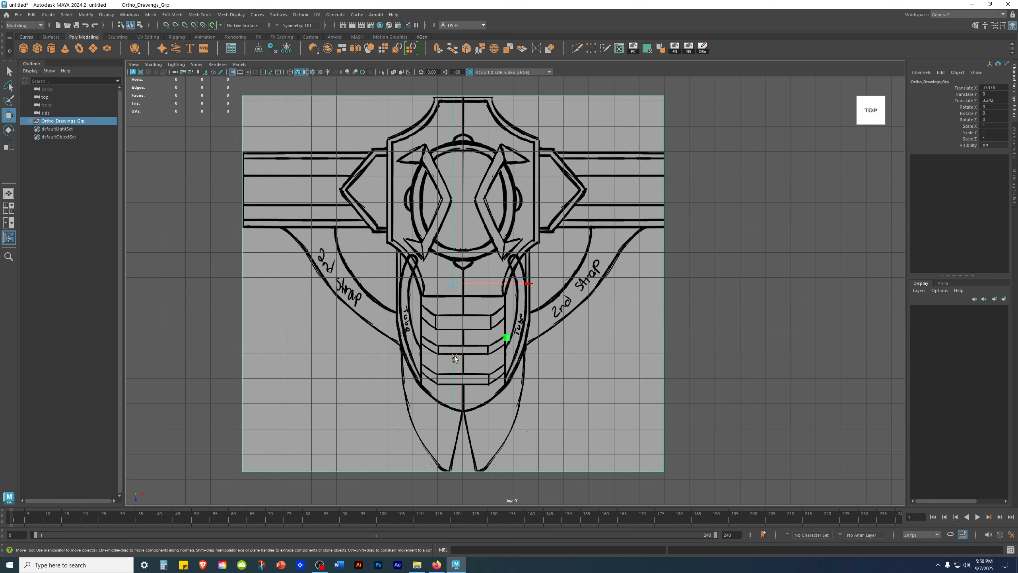
# Step: Fine-tune the drawings group's Z position to about 3.27, centring the dial on the horizontal grid axis
pyautogui.moveTo(454, 355); pyautogui.dragTo(455, 358)
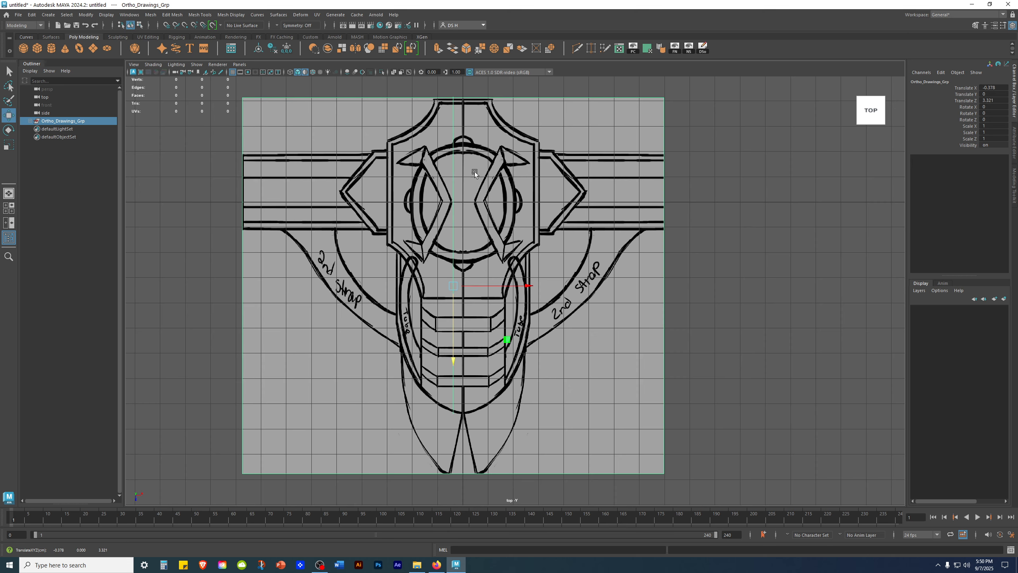
pyautogui.keyDown('alt'); pyautogui.moveTo(480, 179); pyautogui.dragTo(764, 183, button='right'); pyautogui.keyUp('alt')
pyautogui.keyDown('alt'); pyautogui.moveTo(612, 186); pyautogui.dragTo(639, 339, button='middle'); pyautogui.keyUp('alt')
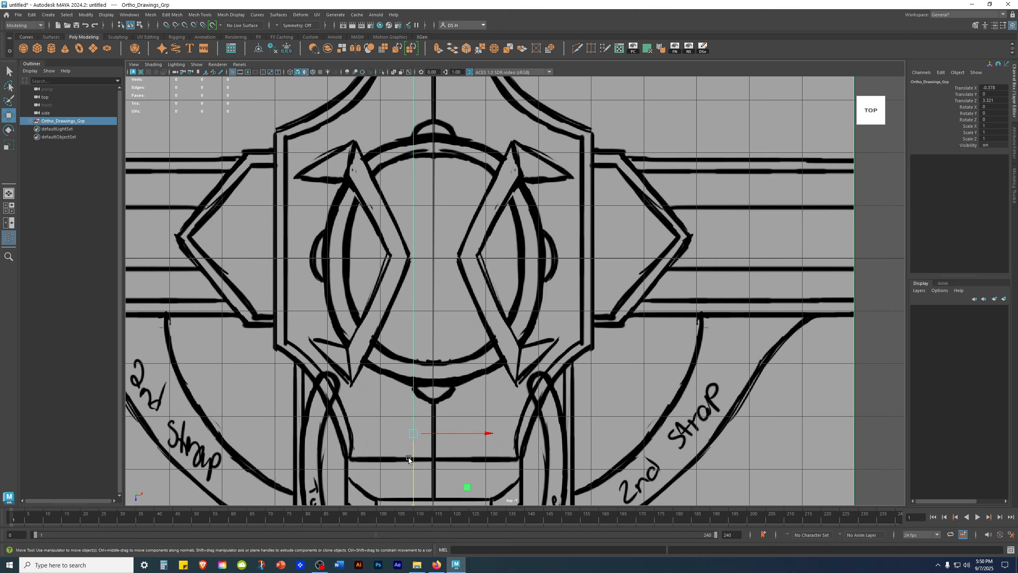
pyautogui.scroll(-5, 551, 395)
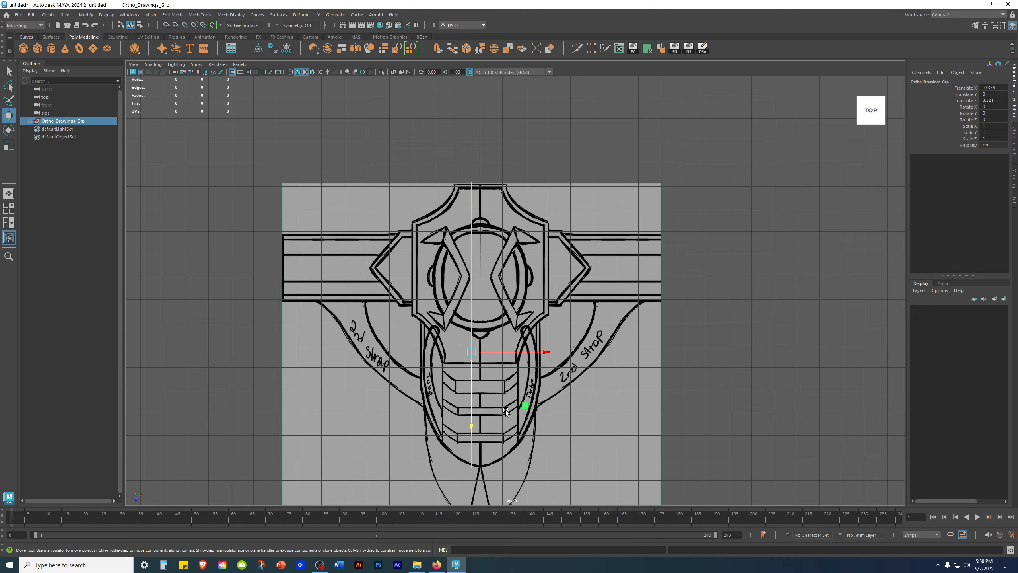
pyautogui.scroll(2, 497, 433)
pyautogui.moveTo(468, 432); pyautogui.dragTo(468, 431)
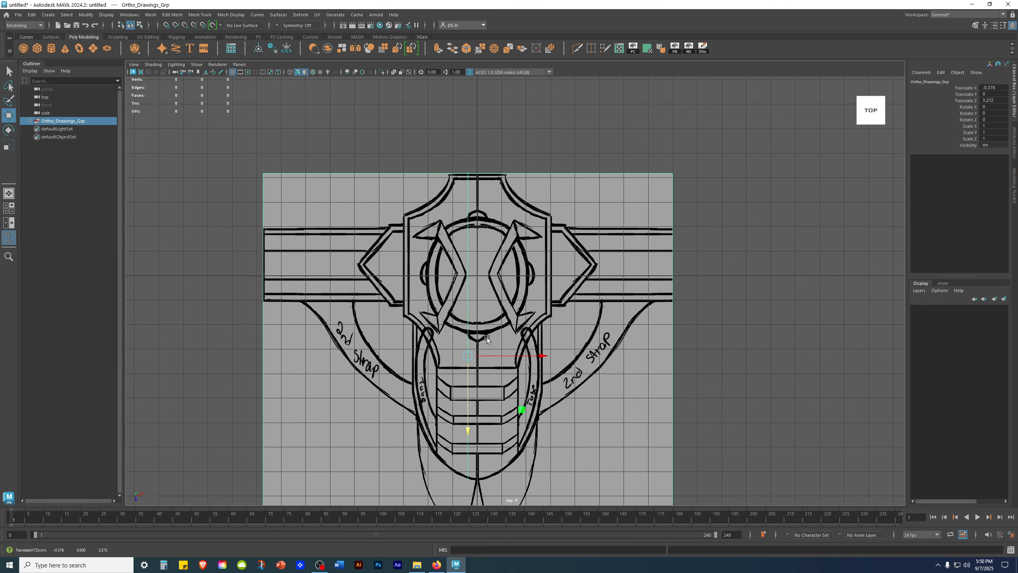
pyautogui.scroll(3, 535, 256)
pyautogui.scroll(2, 550, 260)
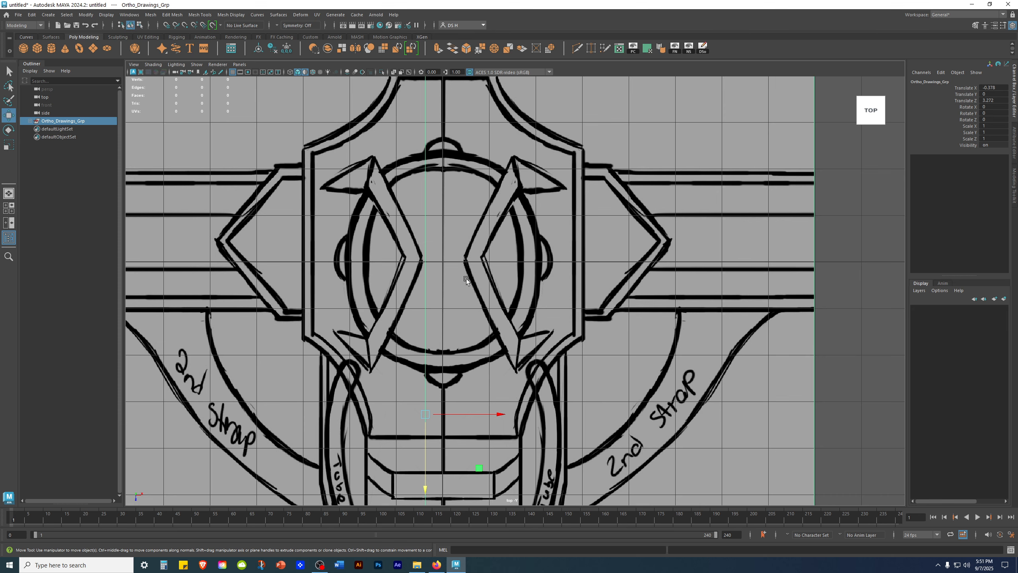
# Step: Maximize the side view and check the side sketch's centre against the vertical grid axis
pyautogui.press('q')
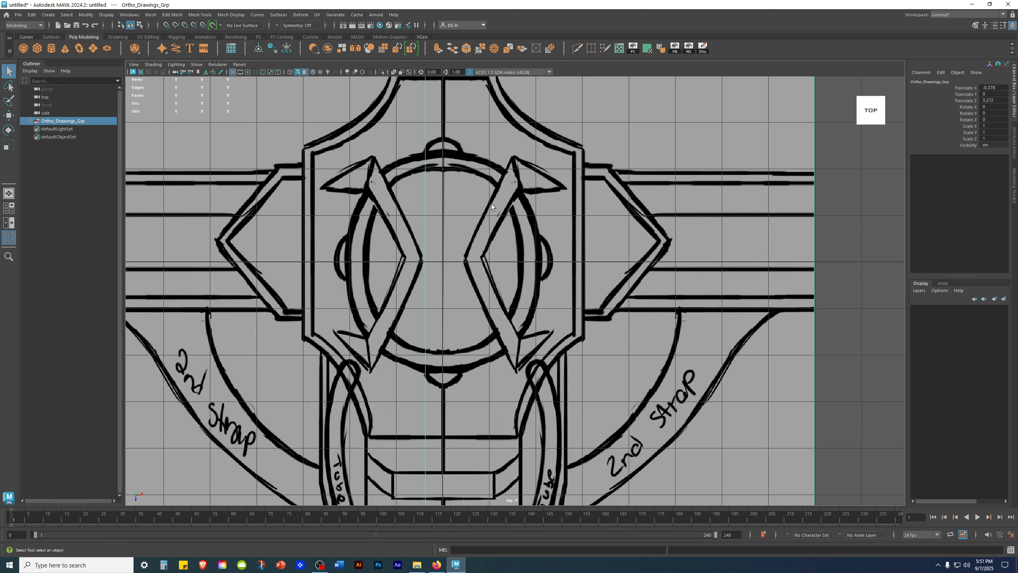
pyautogui.press('f')
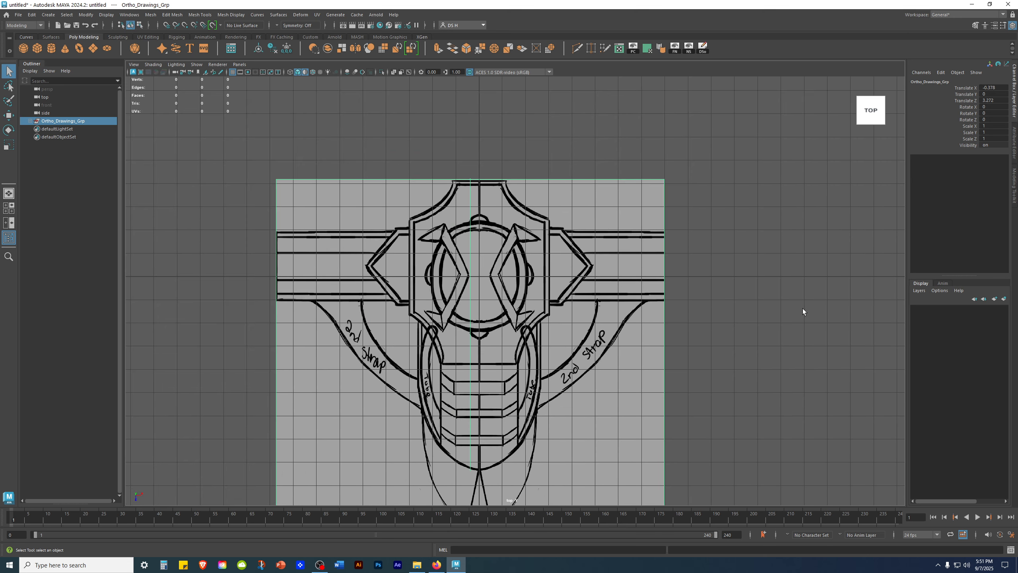
pyautogui.press('space')
pyautogui.press('space')
pyautogui.keyDown('alt'); pyautogui.moveTo(623, 326); pyautogui.dragTo(730, 390, button='middle'); pyautogui.keyUp('alt')
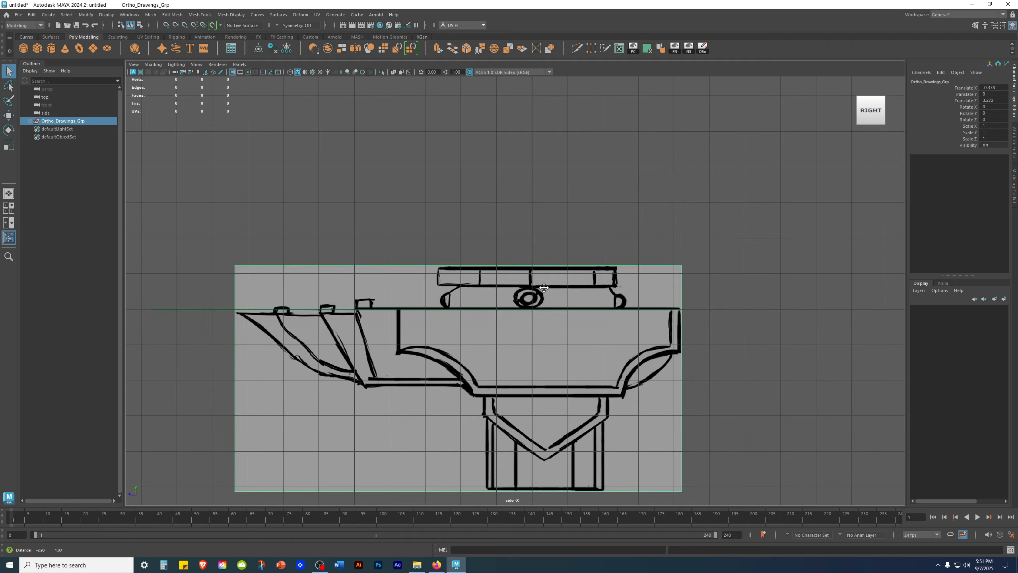
pyautogui.scroll(4, 657, 331)
pyautogui.moveTo(602, 307)
pyautogui.keyDown('alt'); pyautogui.mouseDown(button='middle')
pyautogui.moveTo(596, 238)
pyautogui.moveTo(600, 250)
pyautogui.moveTo(551, 267)
pyautogui.mouseUp(button='middle'); pyautogui.keyUp('alt')
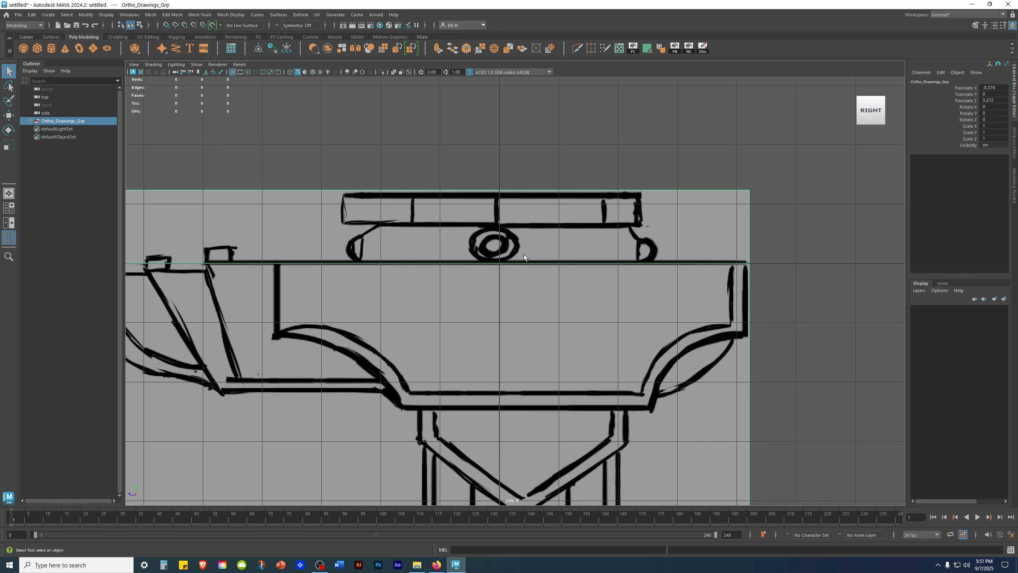
# Step: Maximize the perspective view and inspect from several angles how the top and side sketch planes line up
pyautogui.press('space')
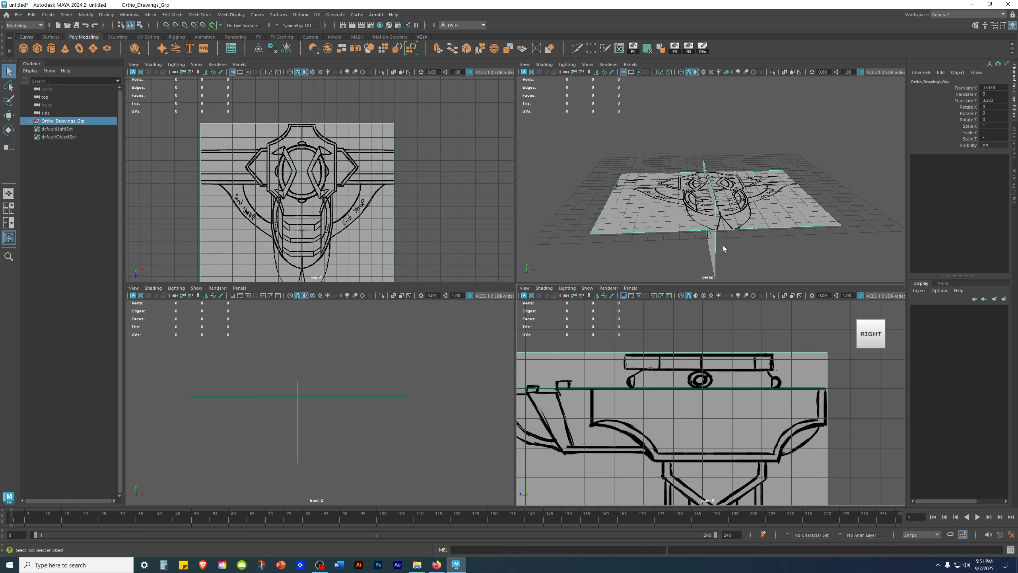
pyautogui.press('space')
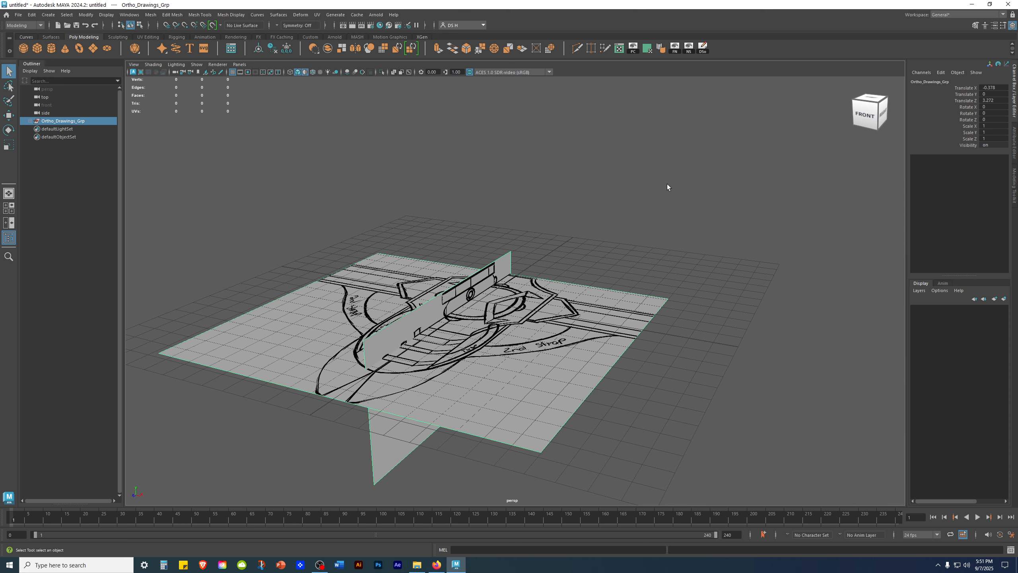
pyautogui.keyDown('alt'); pyautogui.moveTo(411, 318); pyautogui.dragTo(338, 295); pyautogui.keyUp('alt')
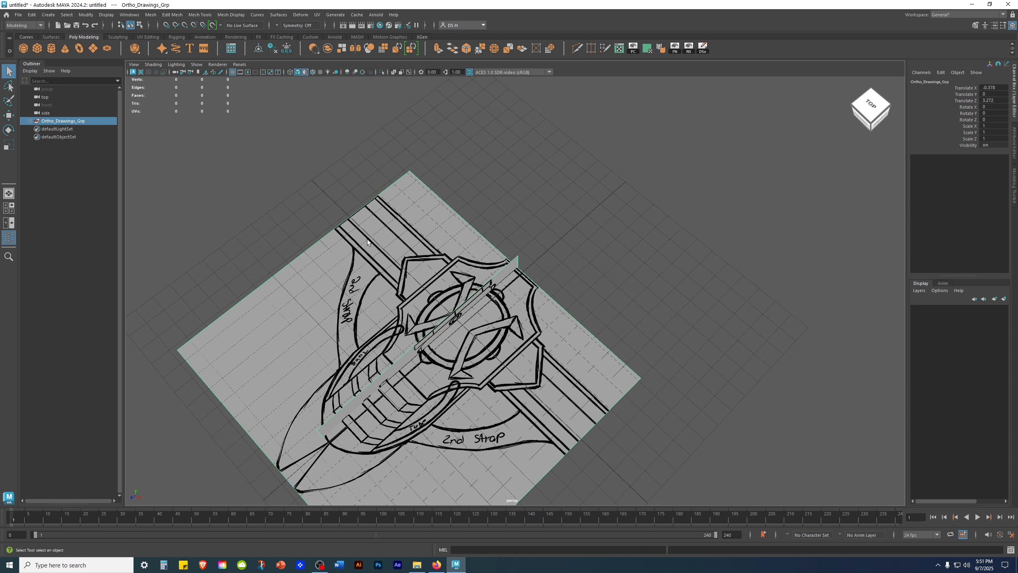
pyautogui.keyDown('alt'); pyautogui.moveTo(662, 271); pyautogui.dragTo(642, 245); pyautogui.keyUp('alt')
pyautogui.keyDown('alt'); pyautogui.moveTo(642, 246); pyautogui.dragTo(702, 332, button='right'); pyautogui.keyUp('alt')
pyautogui.keyDown('alt'); pyautogui.moveTo(481, 293); pyautogui.dragTo(606, 256, button='middle'); pyautogui.keyUp('alt')
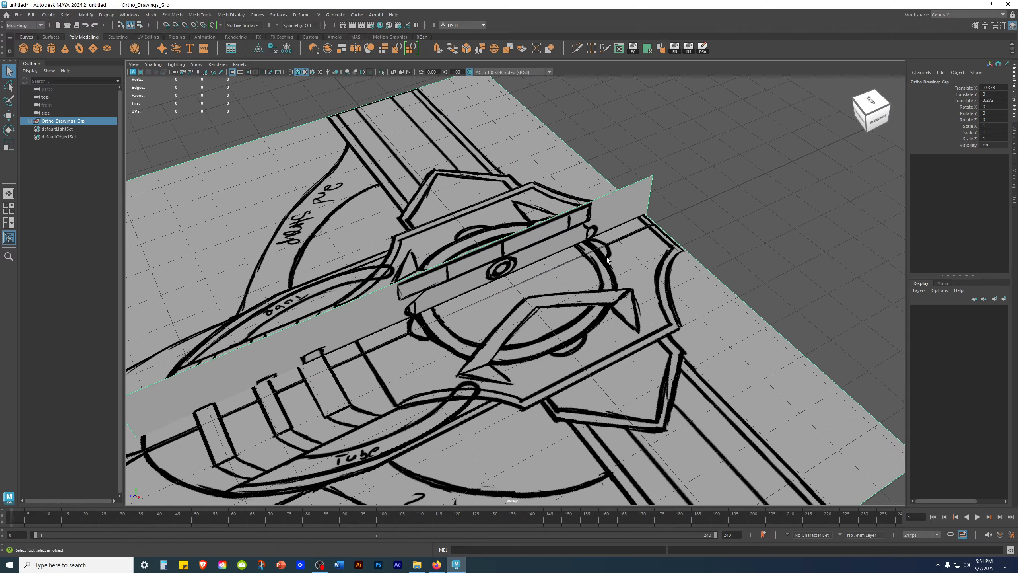
pyautogui.keyDown('alt'); pyautogui.moveTo(606, 257); pyautogui.dragTo(436, 306, button='right'); pyautogui.keyUp('alt')
pyautogui.keyDown('alt'); pyautogui.moveTo(480, 336); pyautogui.dragTo(465, 251); pyautogui.keyUp('alt')
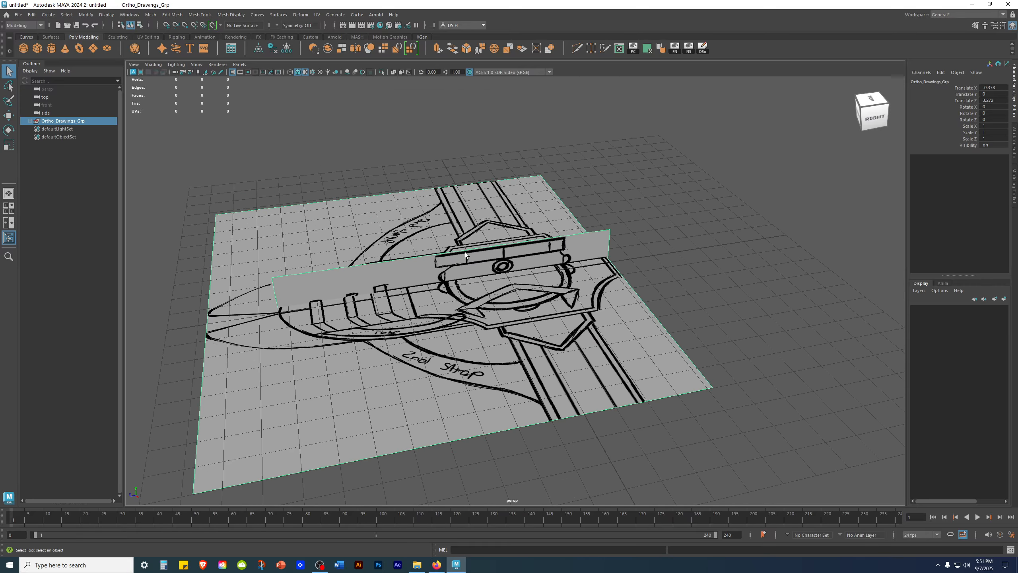
pyautogui.click(672, 231)
pyautogui.keyDown('alt'); pyautogui.moveTo(601, 270); pyautogui.dragTo(589, 305); pyautogui.keyUp('alt')
# Step: Select the drawings group and review its Translate X, Y and Z values
pyautogui.click(70, 121)
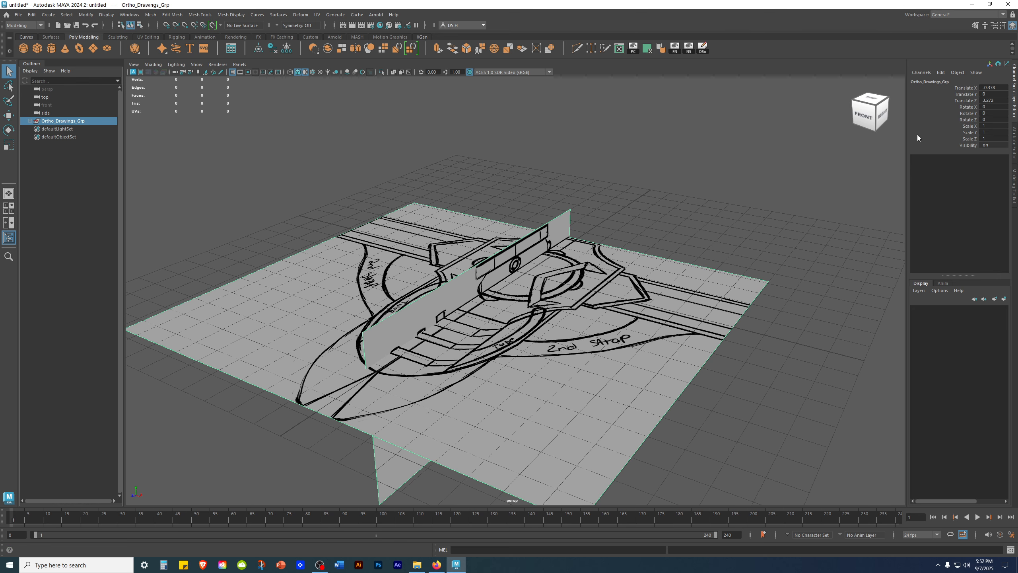
pyautogui.click(972, 89)
pyautogui.click(970, 94)
pyautogui.click(971, 101)
pyautogui.click(1001, 89)
pyautogui.click(1002, 100)
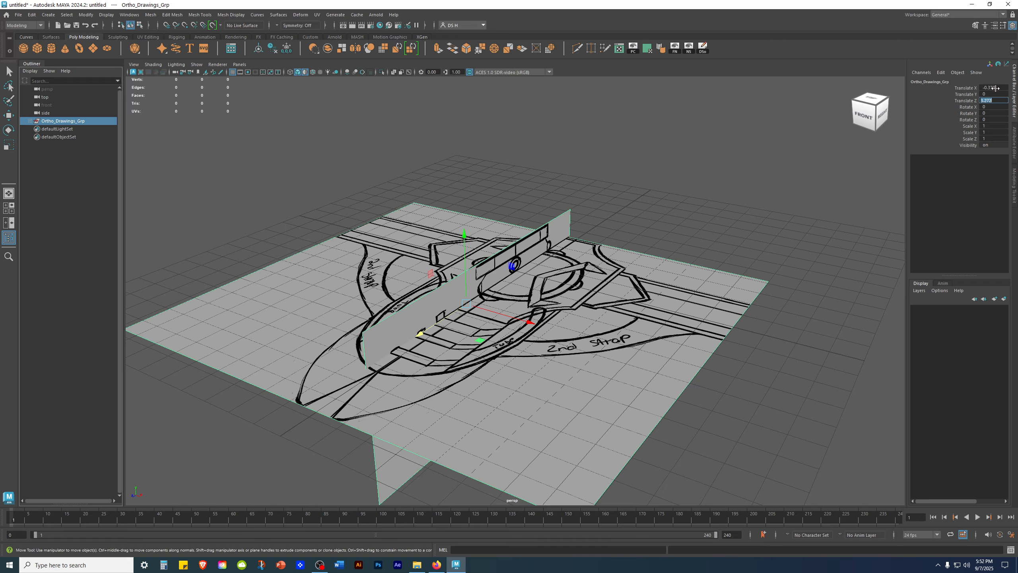
# Step: Inspect the top and side sketch planes in the perspective view from above and from several oblique angles
pyautogui.keyDown('alt'); pyautogui.moveTo(657, 258); pyautogui.dragTo(703, 284); pyautogui.keyUp('alt')
pyautogui.click(810, 270)
pyautogui.moveTo(798, 278)
pyautogui.keyDown('alt'); pyautogui.mouseDown()
pyautogui.moveTo(793, 251)
pyautogui.moveTo(761, 269)
pyautogui.moveTo(757, 285)
pyautogui.moveTo(785, 263)
pyautogui.mouseUp(); pyautogui.keyUp('alt')
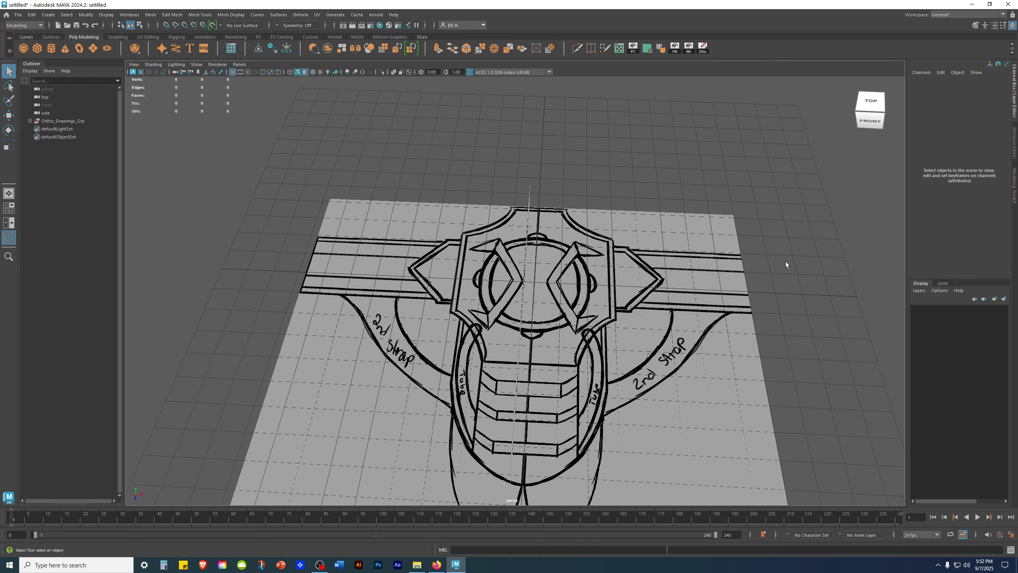
pyautogui.scroll(-5, 773, 344)
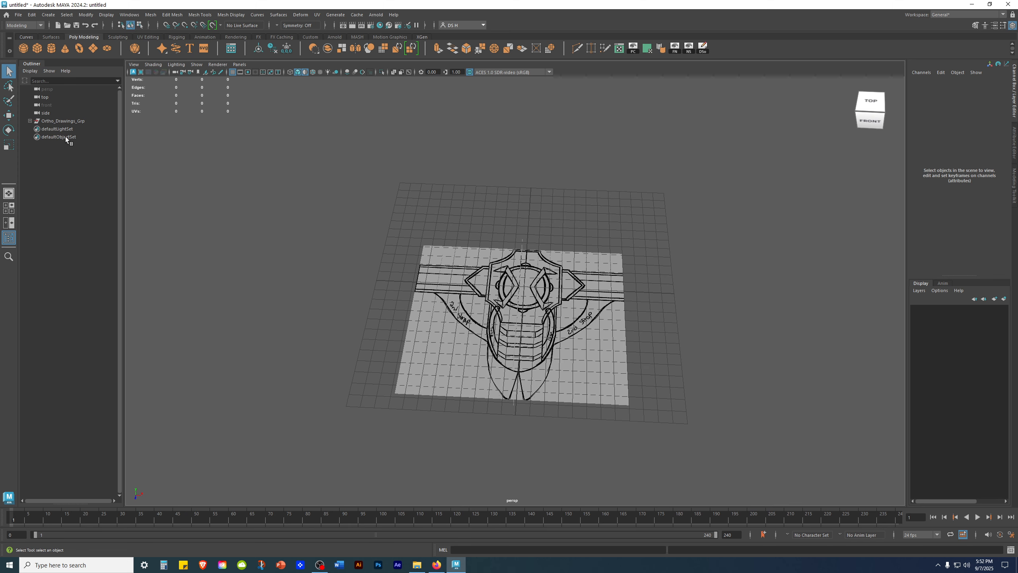
pyautogui.click(76, 121)
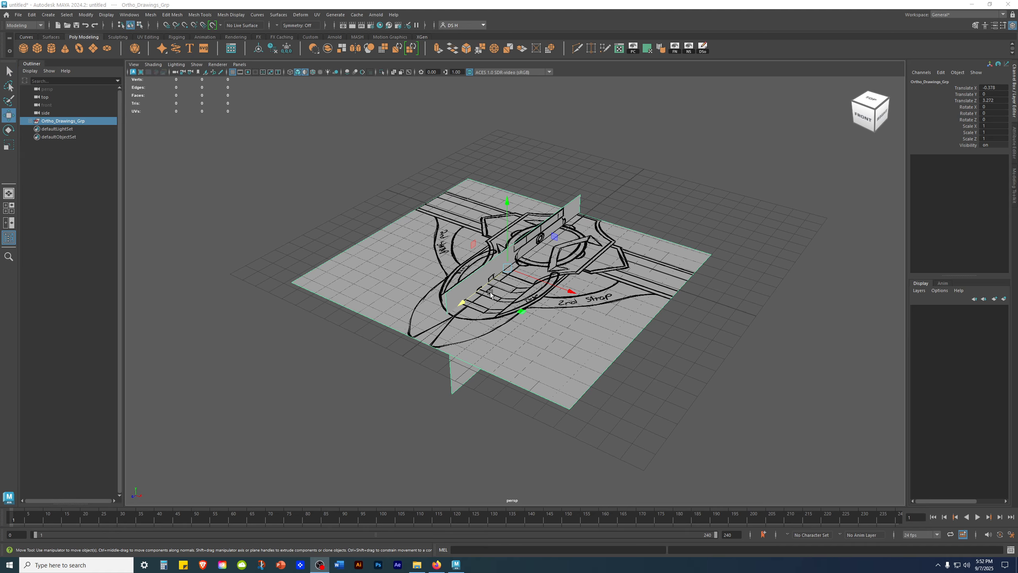
pyautogui.keyDown('alt'); pyautogui.moveTo(525, 209); pyautogui.dragTo(532, 231, button='middle'); pyautogui.keyUp('alt')
pyautogui.keyDown('alt'); pyautogui.moveTo(532, 231); pyautogui.dragTo(565, 234); pyautogui.keyUp('alt')
pyautogui.scroll(3, 601, 249)
pyautogui.keyDown('alt'); pyautogui.moveTo(722, 276); pyautogui.dragTo(569, 242, button='middle'); pyautogui.keyUp('alt')
pyautogui.keyDown('alt'); pyautogui.moveTo(569, 243); pyautogui.dragTo(596, 282); pyautogui.keyUp('alt')
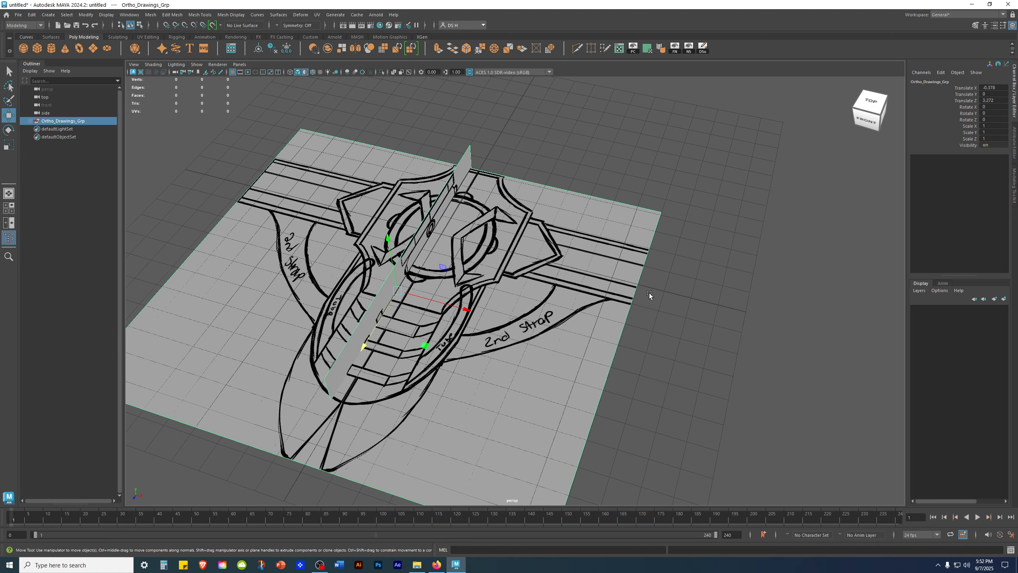
# Step: Expand Ortho_Drawings_Grp to list its image planes, and show the Attribute Editor with nothing selected
pyautogui.click(31, 120)
pyautogui.click(66, 240)
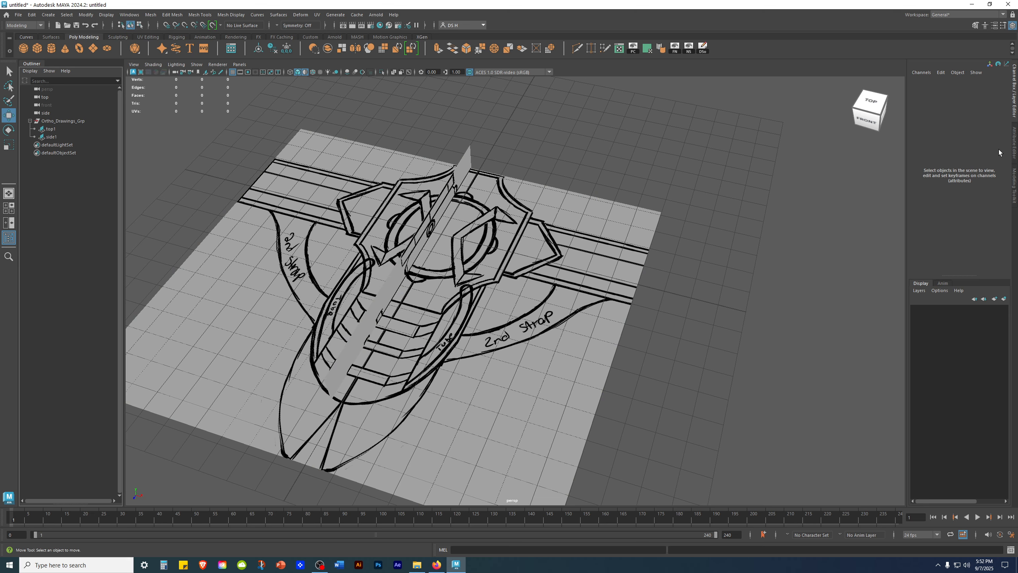
pyautogui.click(1014, 140)
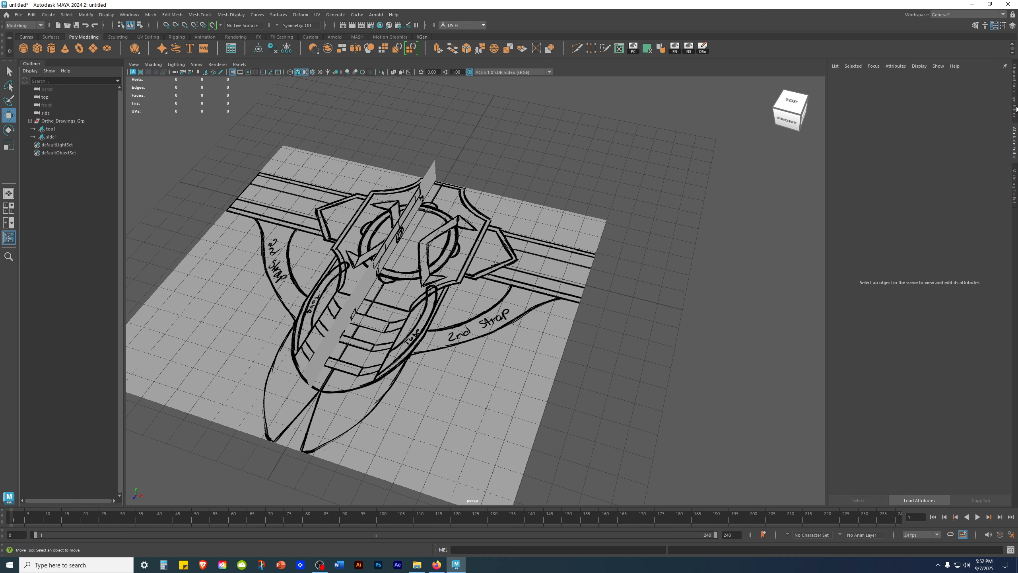
# Step: Switch to the four-view layout and turn on the grid in the front view
pyautogui.keyDown('alt'); pyautogui.moveTo(577, 259); pyautogui.dragTo(583, 243); pyautogui.keyUp('alt')
pyautogui.press('space')
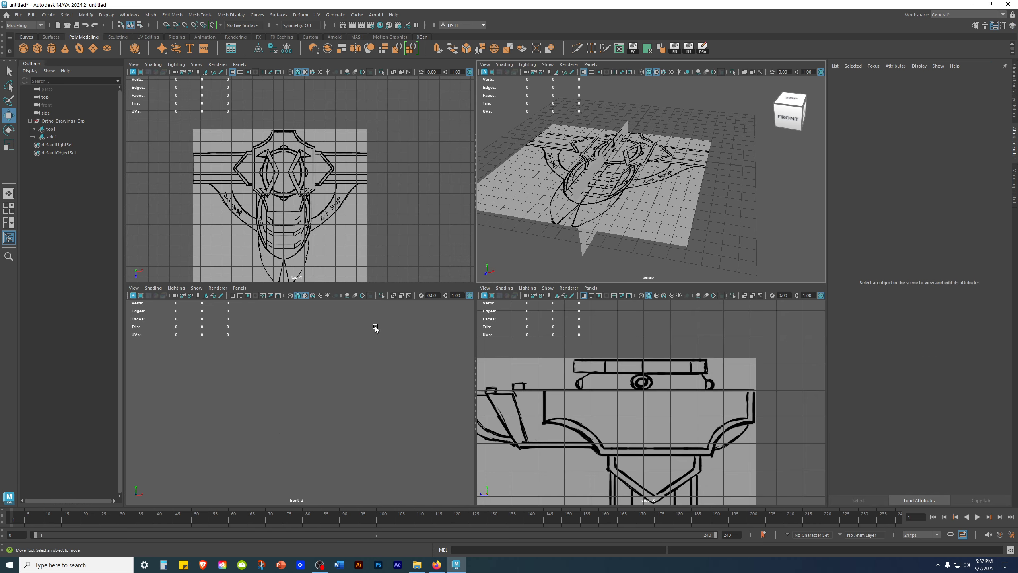
pyautogui.click(233, 295)
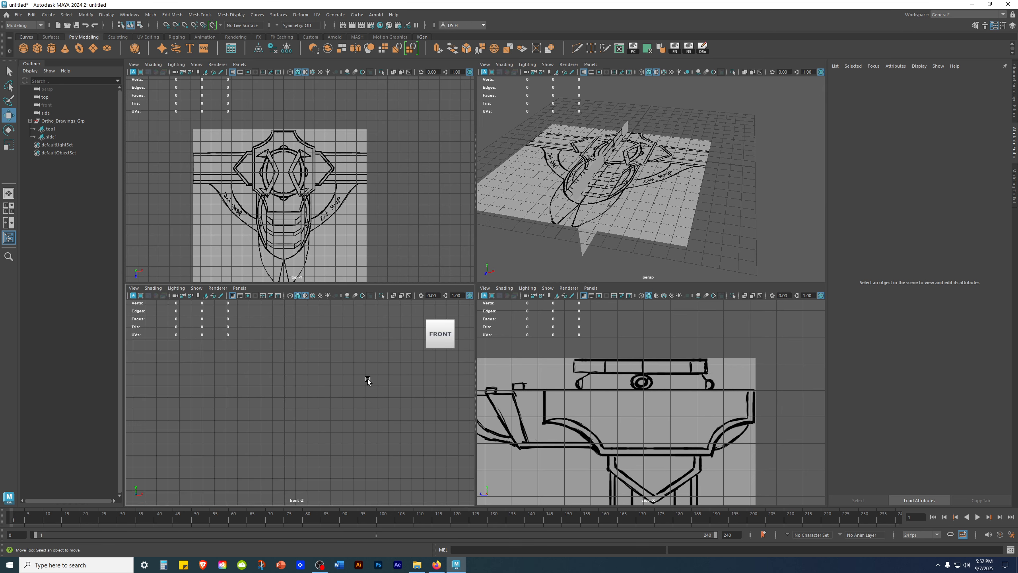
# Step: Examine how the sketch planes appear in the perspective and side views of the four-view layout
pyautogui.scroll(-3, 713, 386)
pyautogui.scroll(-2, 713, 386)
pyautogui.keyDown('alt'); pyautogui.moveTo(745, 161); pyautogui.dragTo(715, 163); pyautogui.keyUp('alt')
pyautogui.keyDown('alt'); pyautogui.moveTo(716, 163); pyautogui.dragTo(772, 184, button='middle'); pyautogui.keyUp('alt')
pyautogui.keyDown('alt'); pyautogui.moveTo(676, 421); pyautogui.dragTo(660, 421, button='middle'); pyautogui.keyUp('alt')
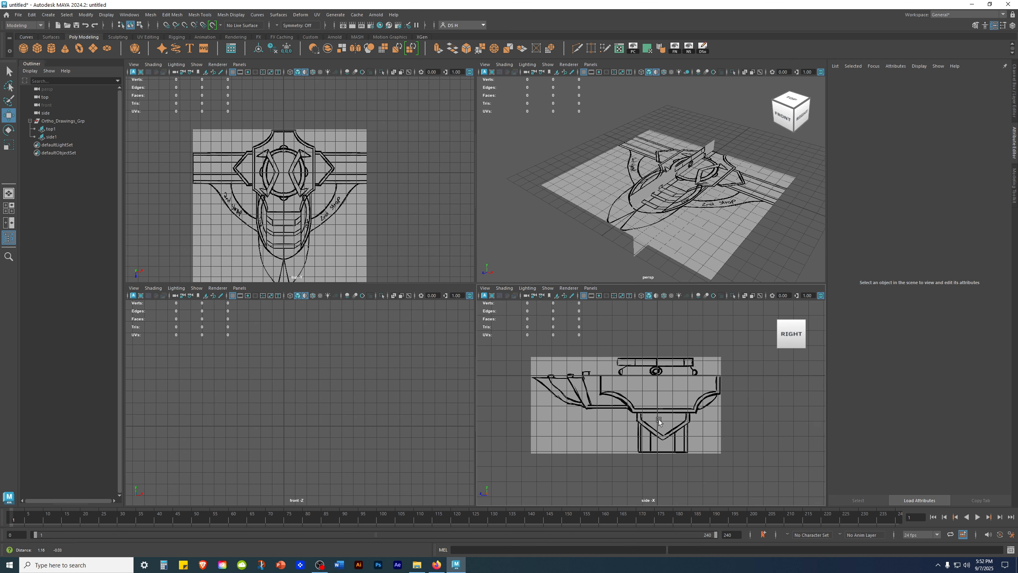
pyautogui.scroll(3, 658, 417)
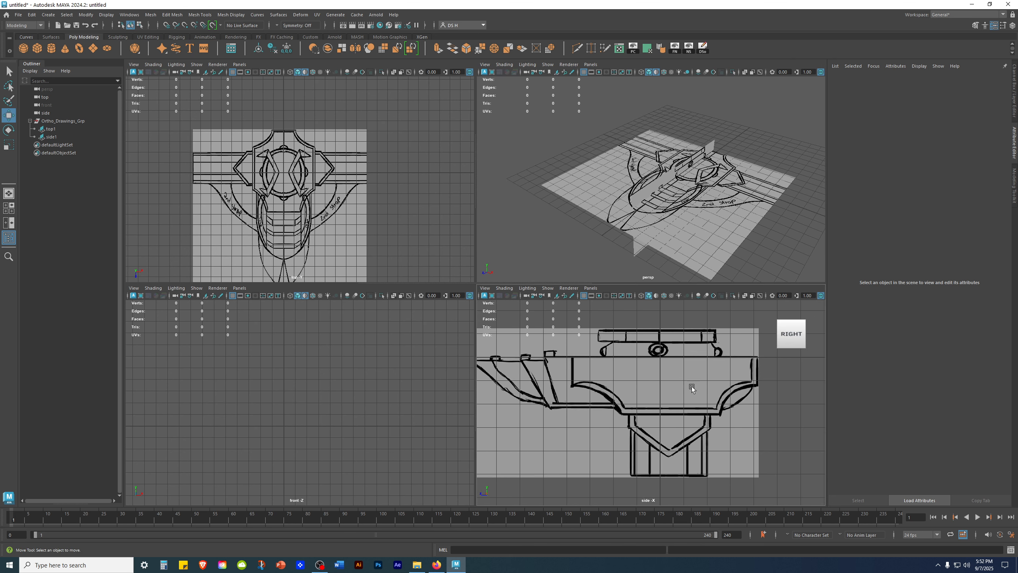
pyautogui.scroll(-2, 677, 385)
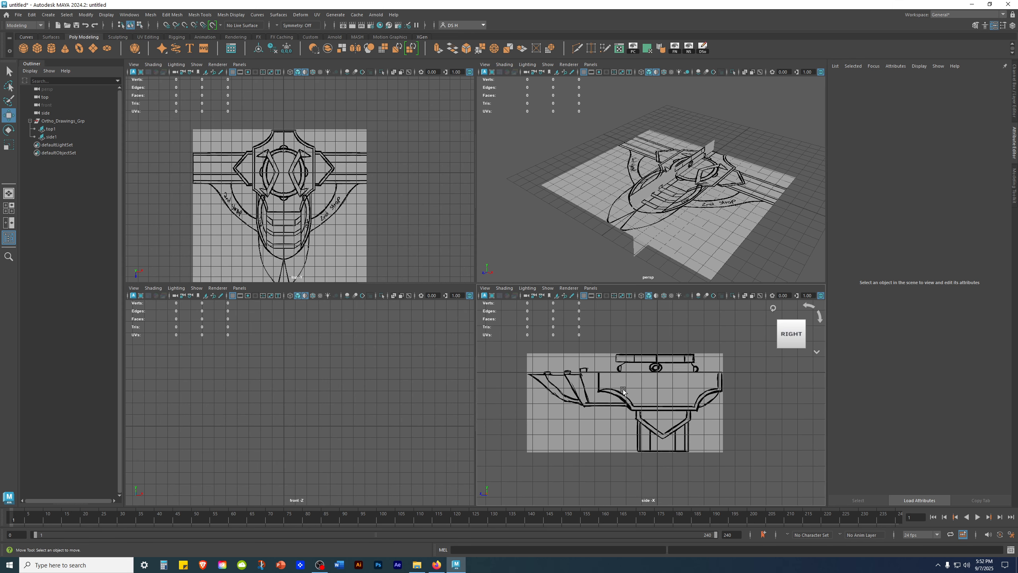
pyautogui.keyDown('alt'); pyautogui.moveTo(623, 387); pyautogui.dragTo(621, 393, button='middle'); pyautogui.keyUp('alt')
# Step: Set the top1 image plane to display only when looking through the top camera
pyautogui.click(49, 129)
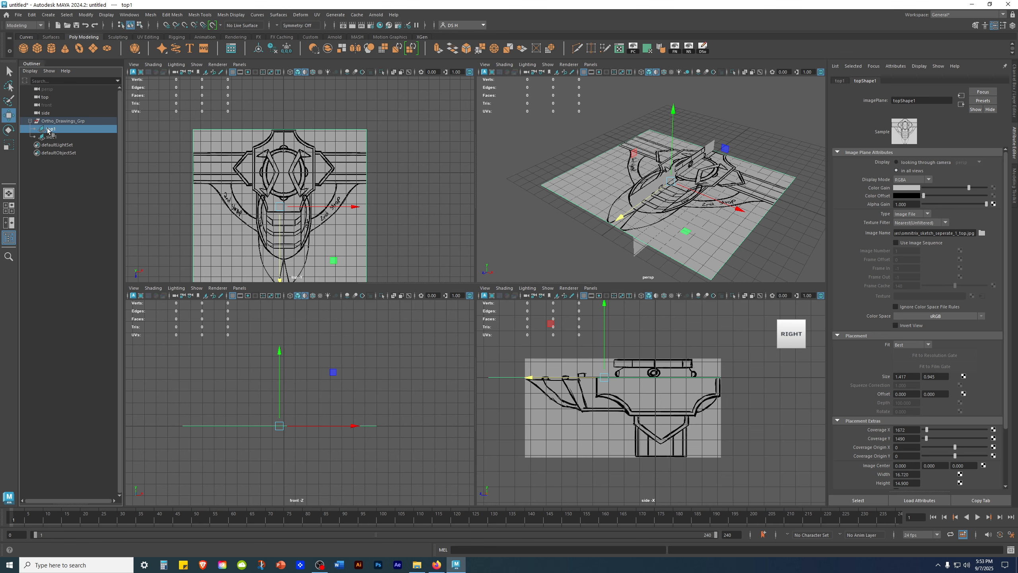
pyautogui.click(907, 162)
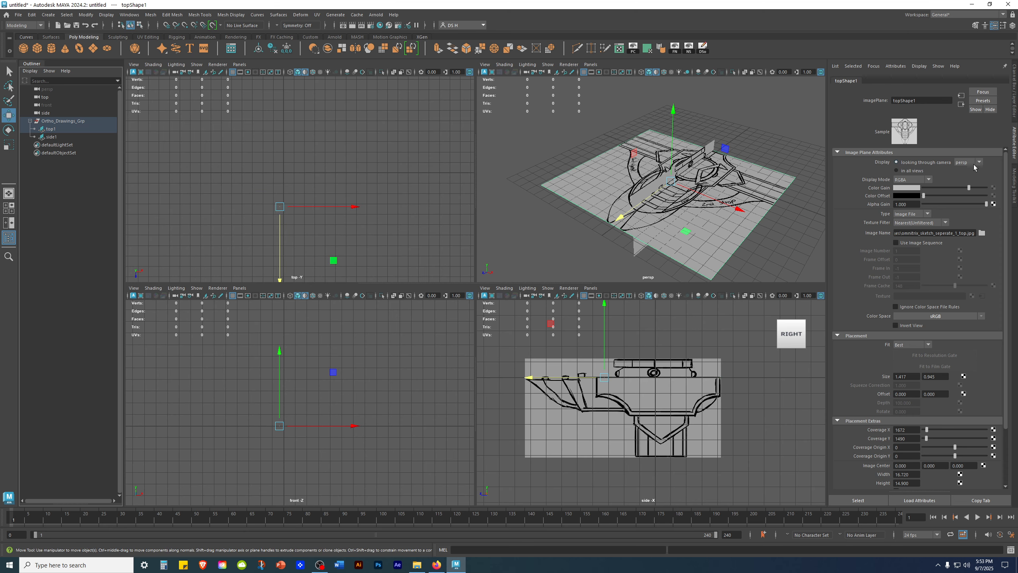
pyautogui.keyDown('alt'); pyautogui.moveTo(801, 171); pyautogui.dragTo(777, 158); pyautogui.keyUp('alt')
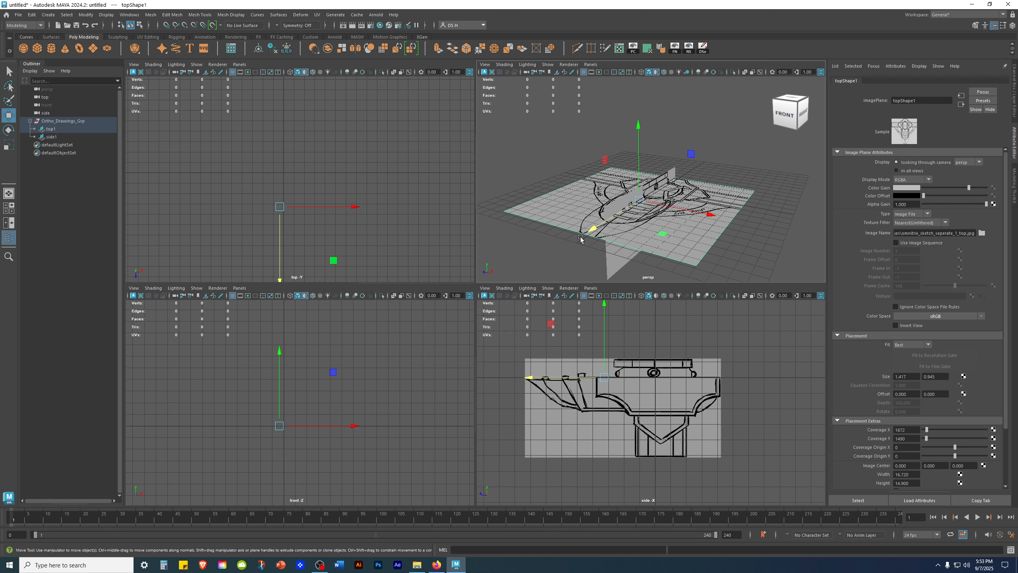
pyautogui.click(965, 162)
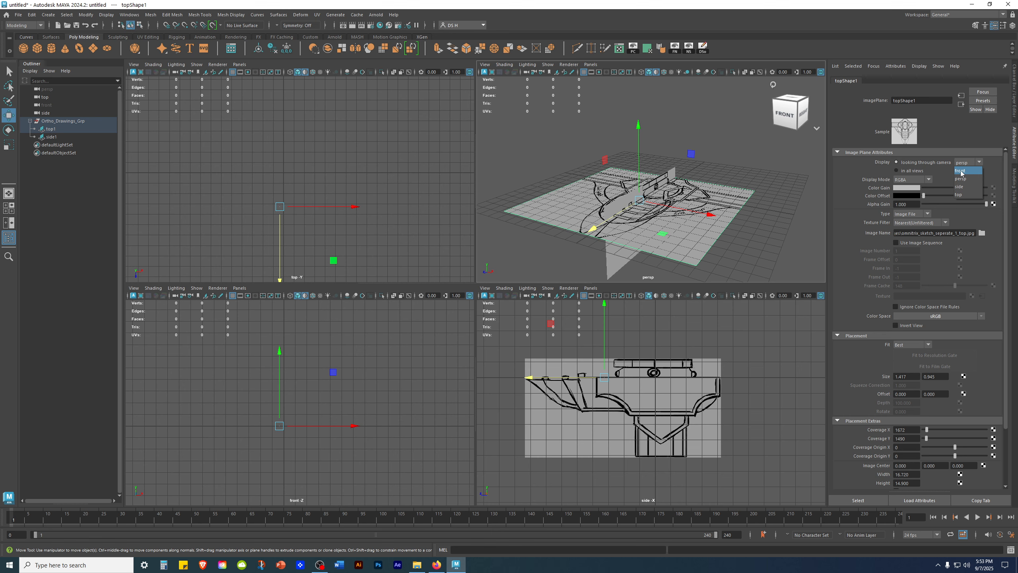
pyautogui.click(970, 195)
pyautogui.keyDown('alt'); pyautogui.moveTo(705, 193); pyautogui.dragTo(606, 198); pyautogui.keyUp('alt')
pyautogui.keyDown('alt'); pyautogui.moveTo(343, 211); pyautogui.dragTo(363, 182, button='middle'); pyautogui.keyUp('alt')
pyautogui.scroll(-2, 362, 182)
pyautogui.keyDown('alt'); pyautogui.moveTo(340, 130); pyautogui.dragTo(312, 127, button='middle'); pyautogui.keyUp('alt')
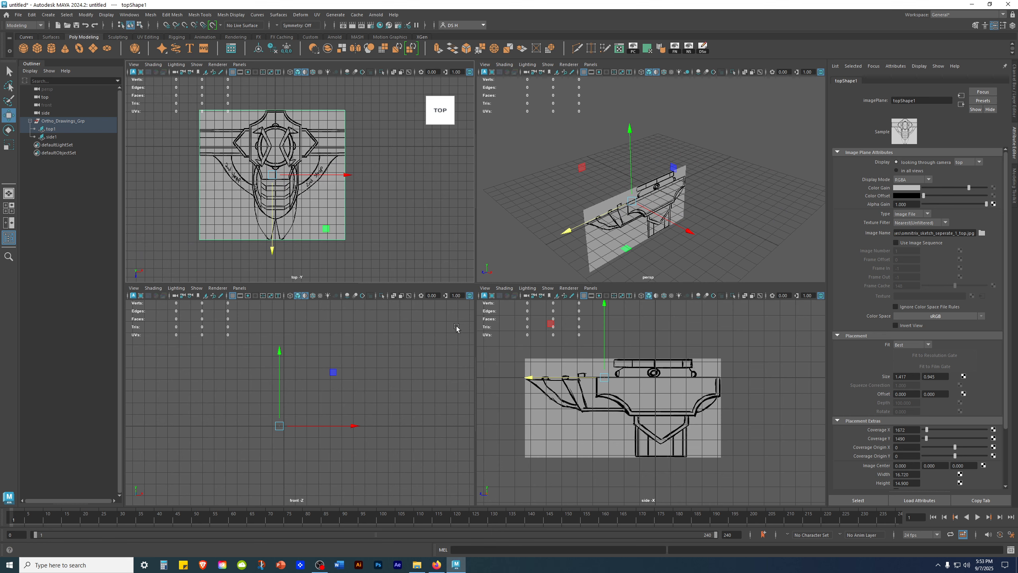
# Step: Set the side1 image plane to display only when looking through the side camera
pyautogui.click(52, 136)
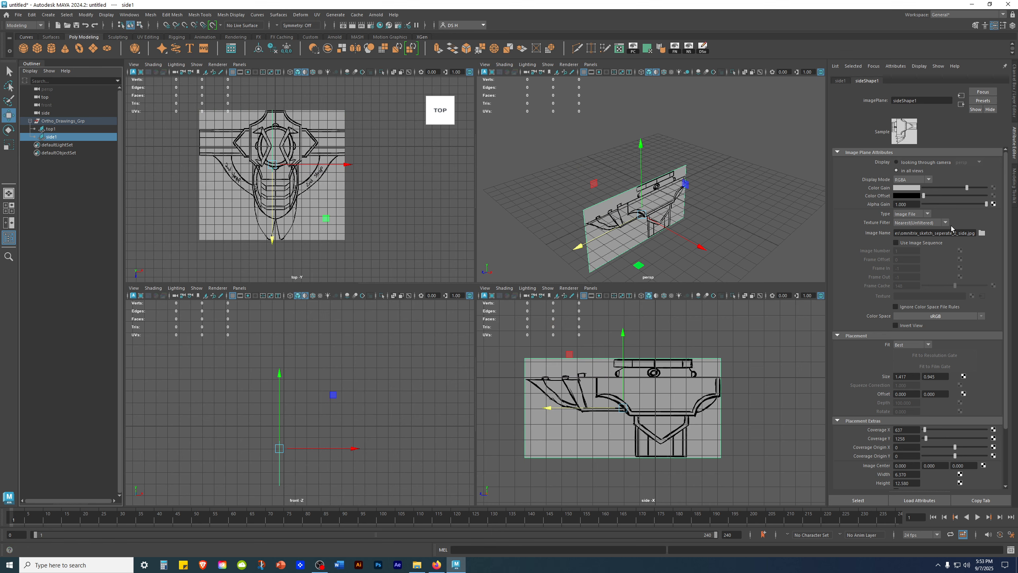
pyautogui.click(922, 163)
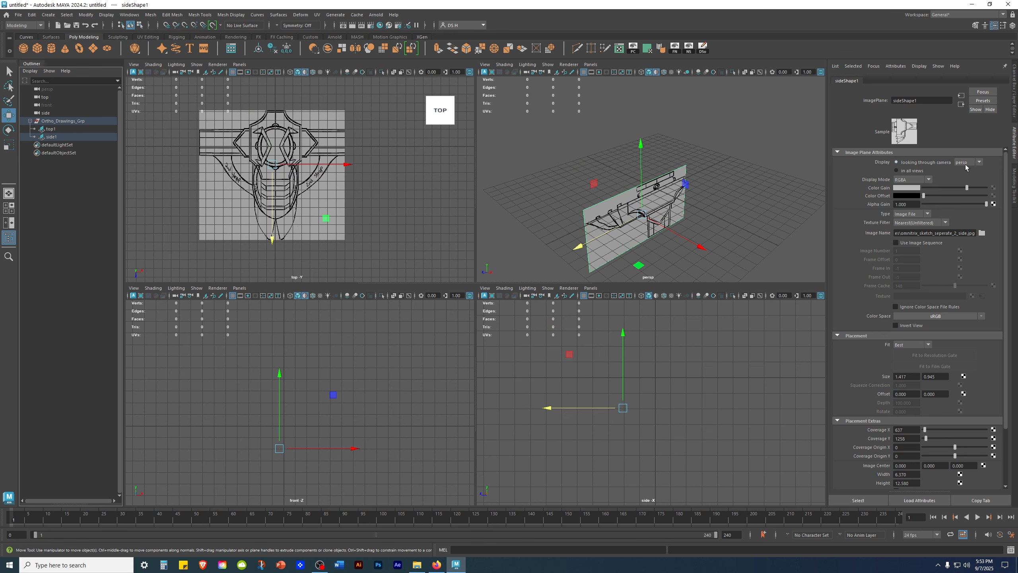
pyautogui.click(978, 162)
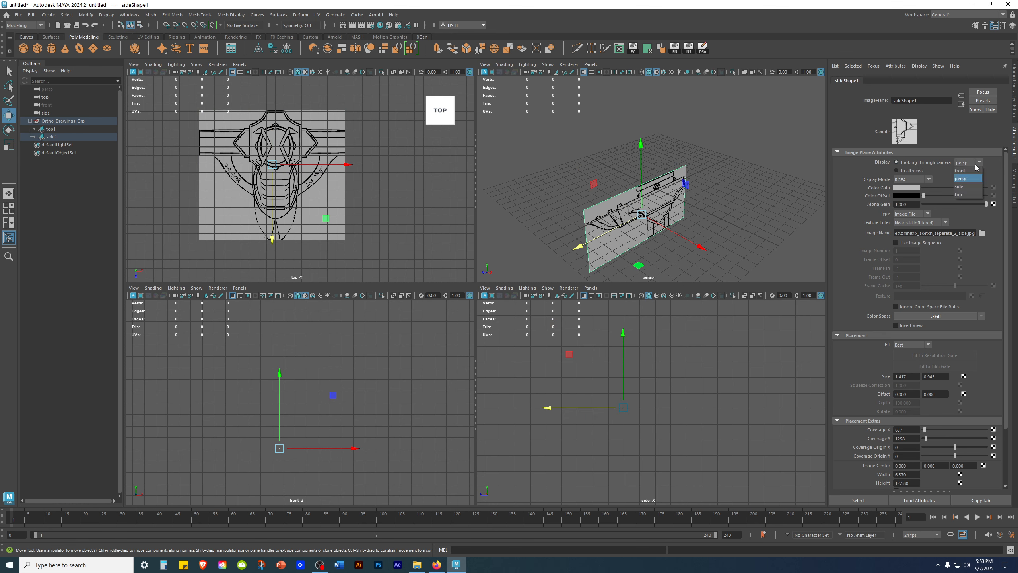
pyautogui.click(963, 187)
pyautogui.keyDown('alt'); pyautogui.moveTo(675, 212); pyautogui.dragTo(698, 186, button='middle'); pyautogui.keyUp('alt')
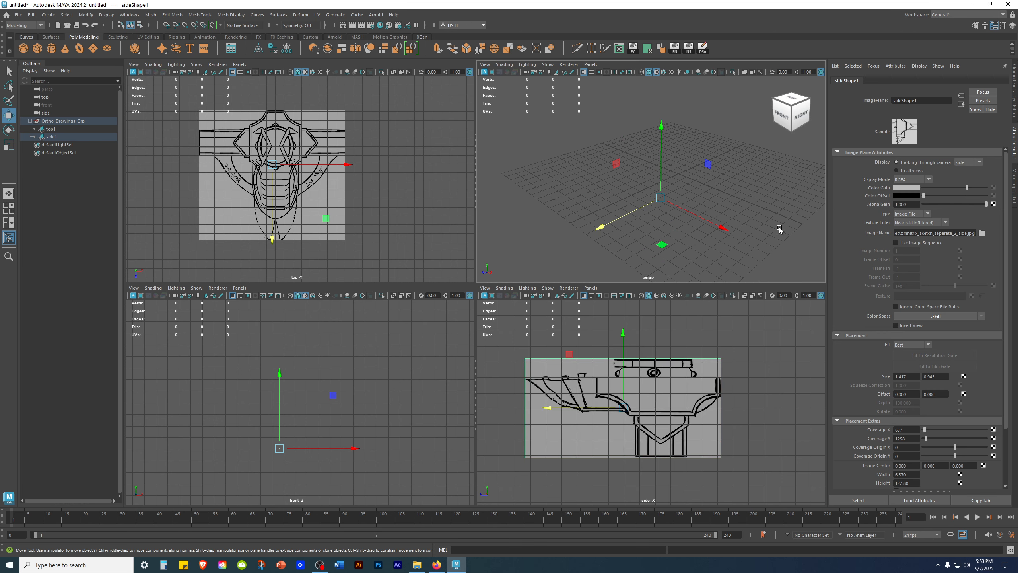
pyautogui.keyDown('alt'); pyautogui.moveTo(680, 371); pyautogui.dragTo(704, 350, button='middle'); pyautogui.keyUp('alt')
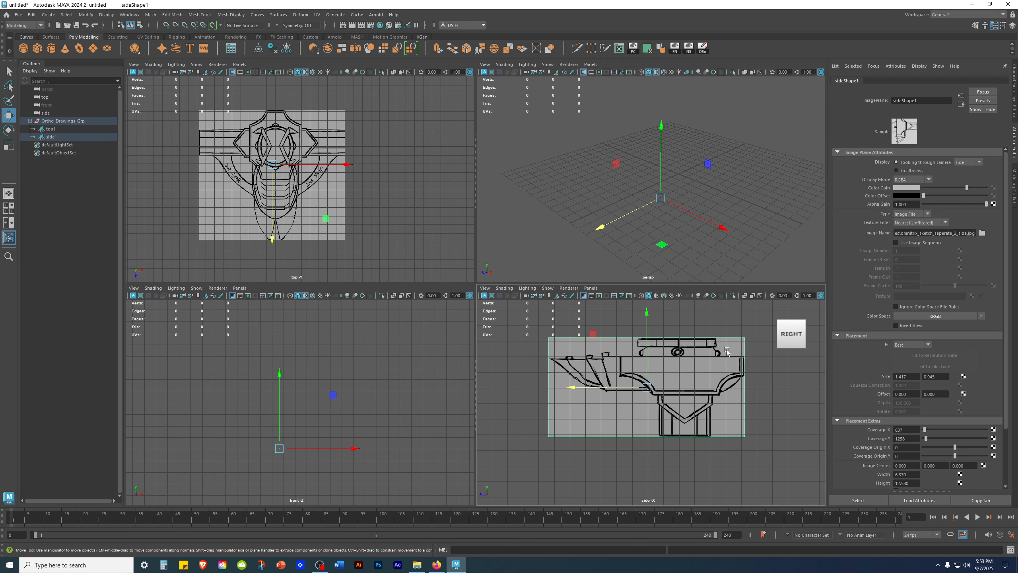
pyautogui.click(771, 186)
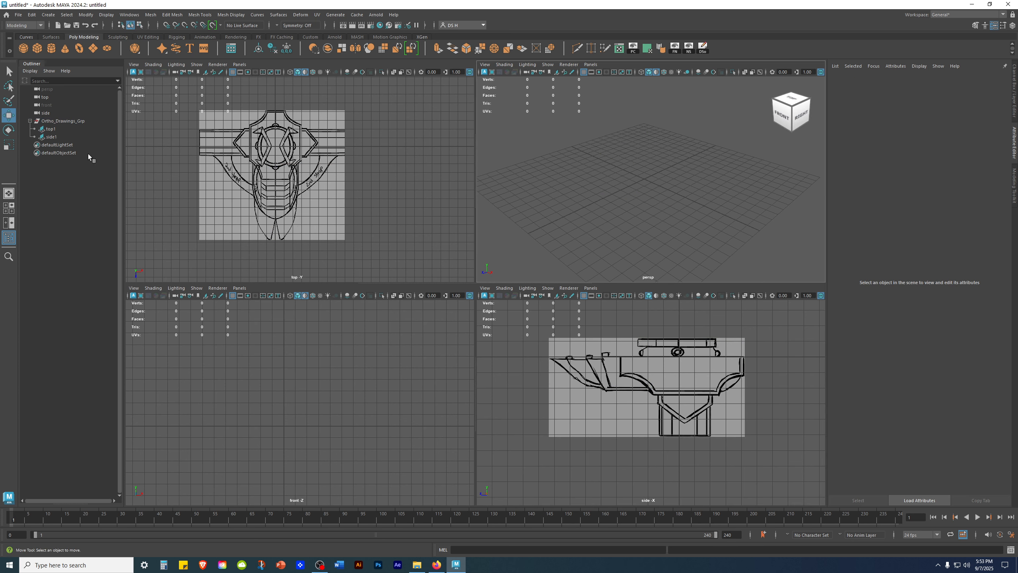
# Step: Create a display layer from Ortho_Drawings_Grp and both image planes, and name it _ortho_sketches_
pyautogui.click(63, 121)
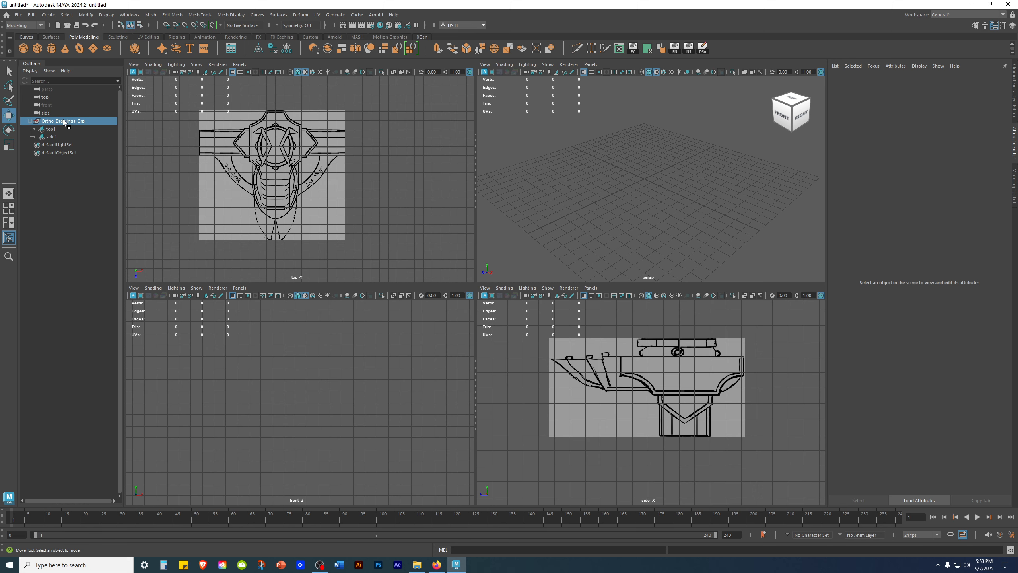
pyautogui.keyDown('shift'); pyautogui.click(66, 137); pyautogui.keyUp('shift')
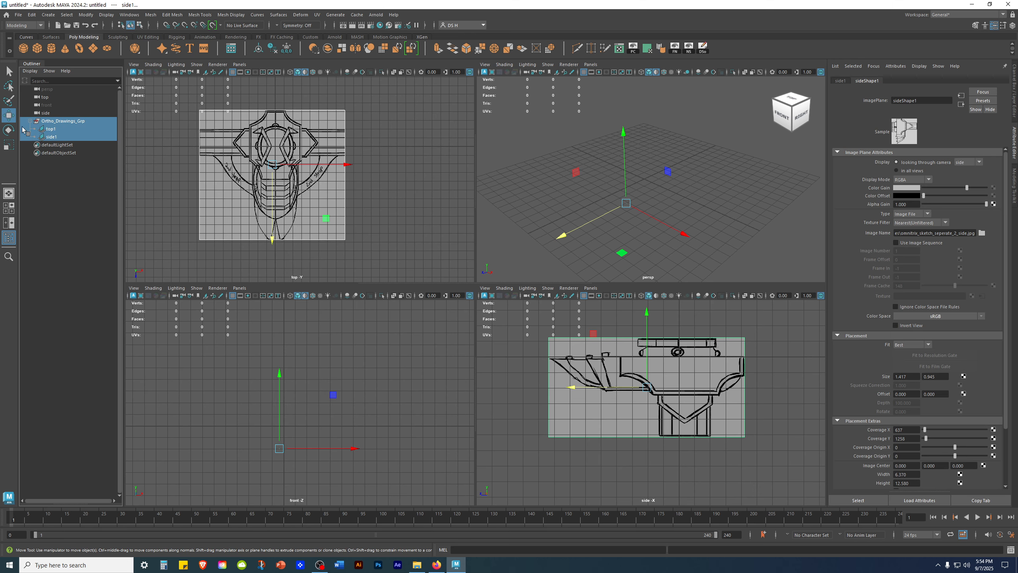
pyautogui.click(1015, 79)
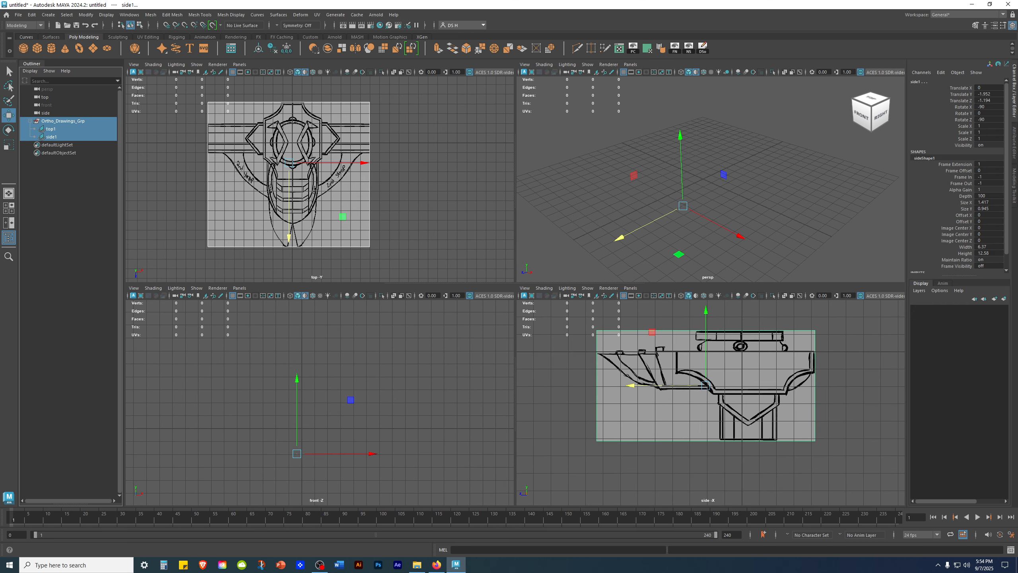
pyautogui.click(1004, 299)
pyautogui.doubleClick(952, 309)
pyautogui.moveTo(387, 203); pyautogui.dragTo(363, 203)
pyautogui.press('BackSpace')
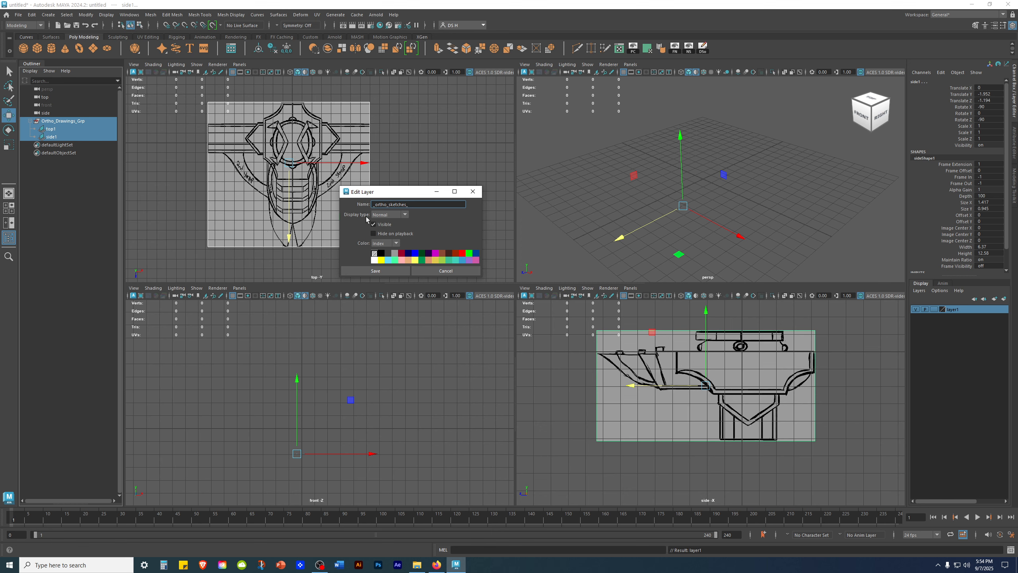
pyautogui.click(388, 269)
# Step: Set the _ortho_sketches_ layer to Reference and test that its sketches cannot be selected in the top view
pyautogui.click(935, 309)
pyautogui.click(935, 309)
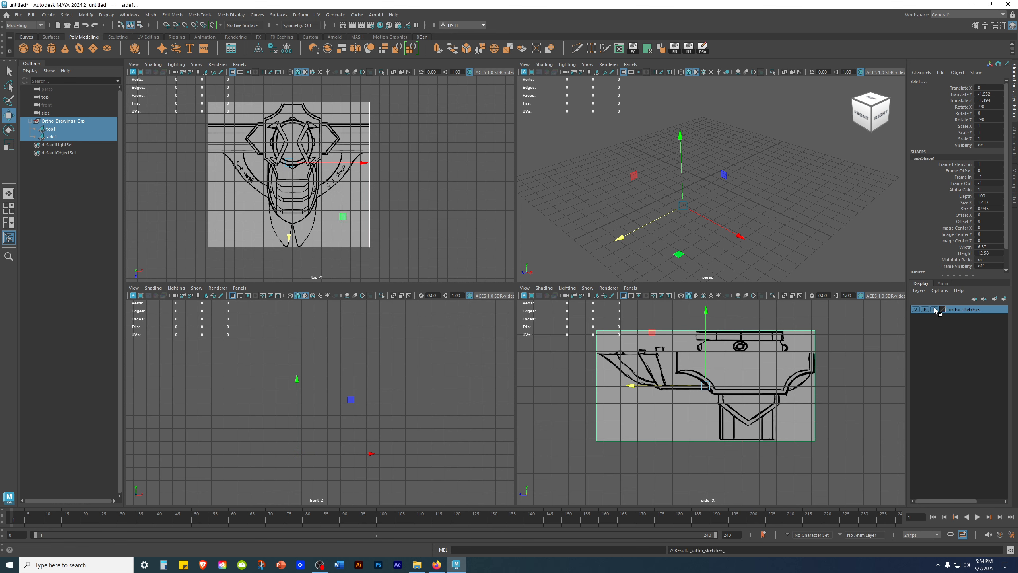
pyautogui.click(769, 214)
pyautogui.click(328, 192)
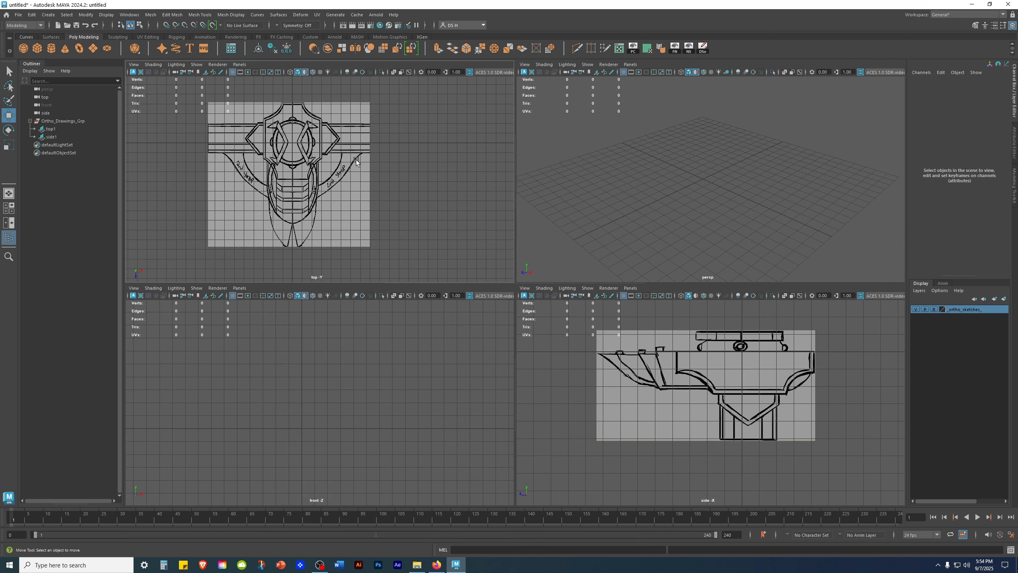
pyautogui.keyDown('alt'); pyautogui.moveTo(704, 382); pyautogui.dragTo(735, 383, button='middle'); pyautogui.keyUp('alt')
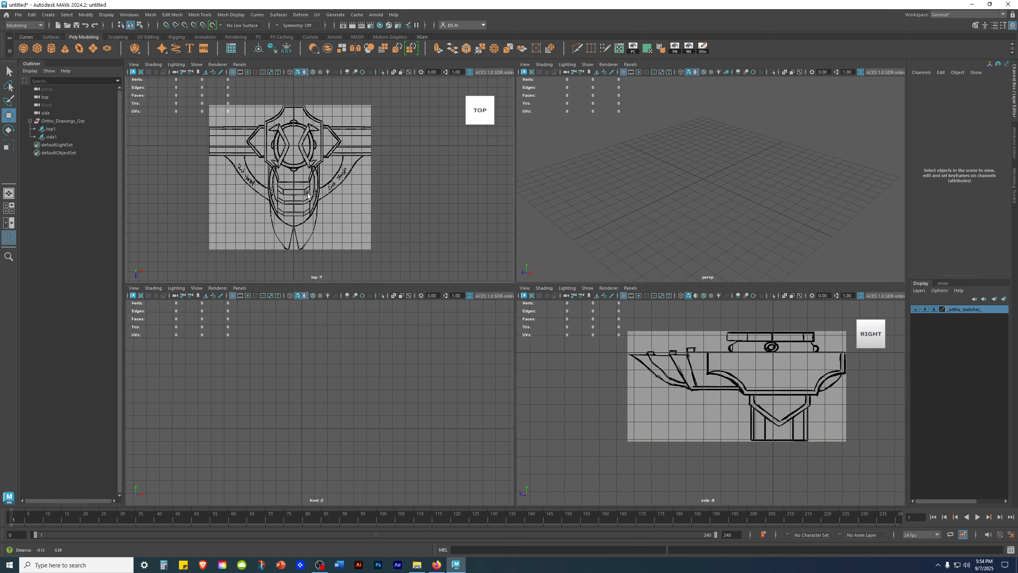
pyautogui.keyDown('alt'); pyautogui.moveTo(306, 194); pyautogui.dragTo(328, 196, button='middle'); pyautogui.keyUp('alt')
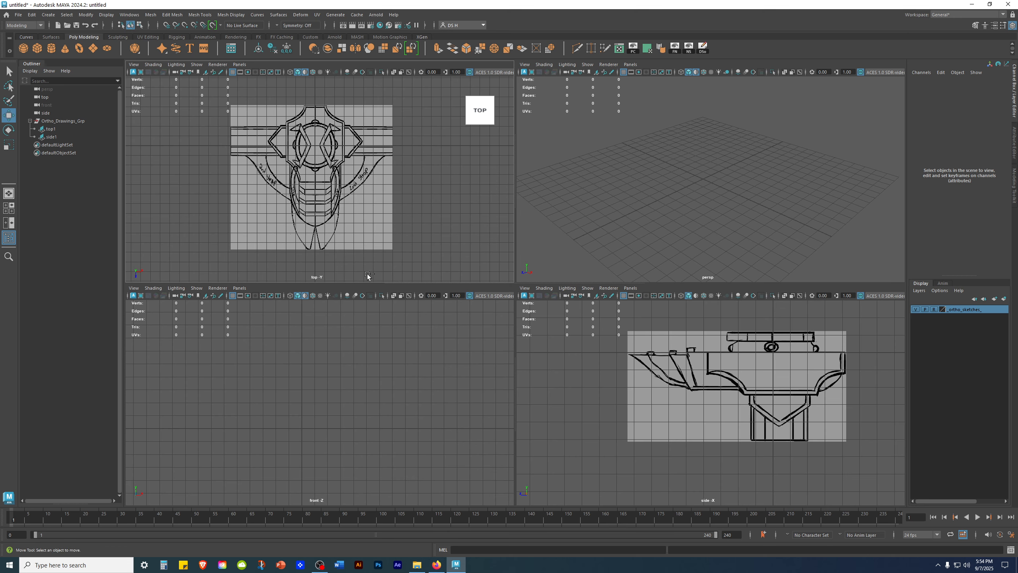
# Step: Save the scene as a new Maya Binary file named Omnitrix_Modeling_WIP_01 in the default project's scenes folder
pyautogui.hotkey('ctrl', 'shift', 's')
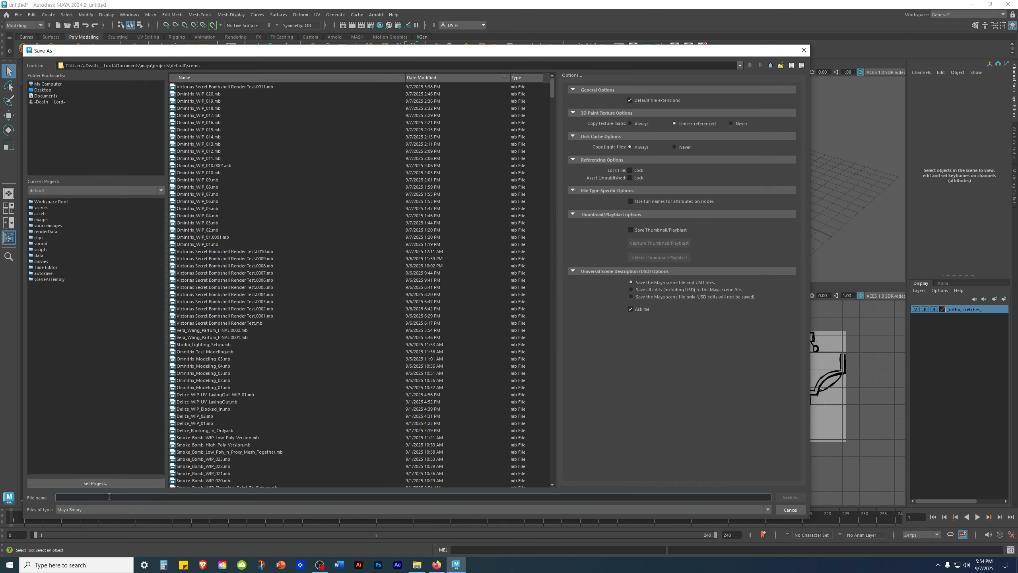
pyautogui.write('Om')
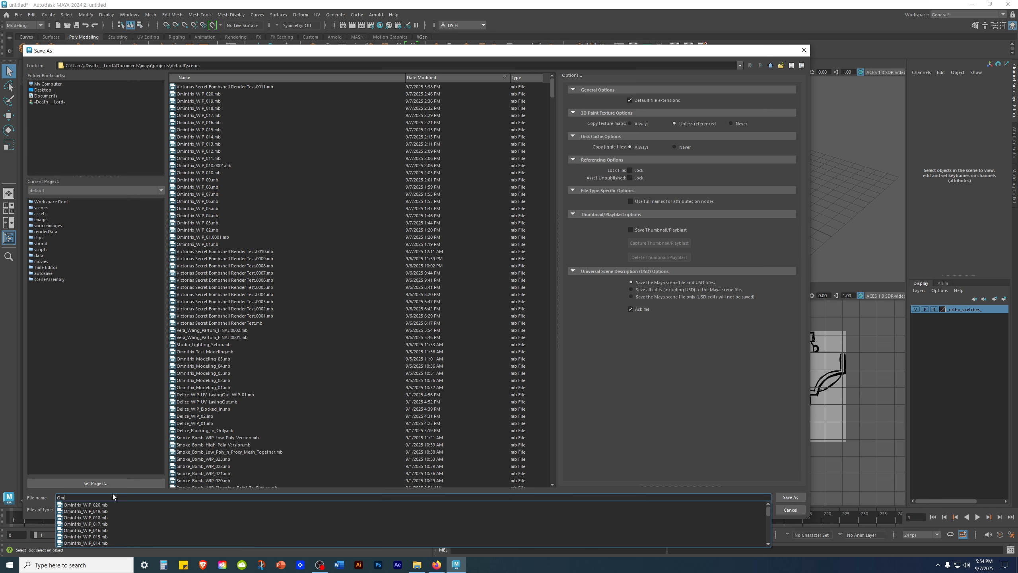
pyautogui.write('nitrix_')
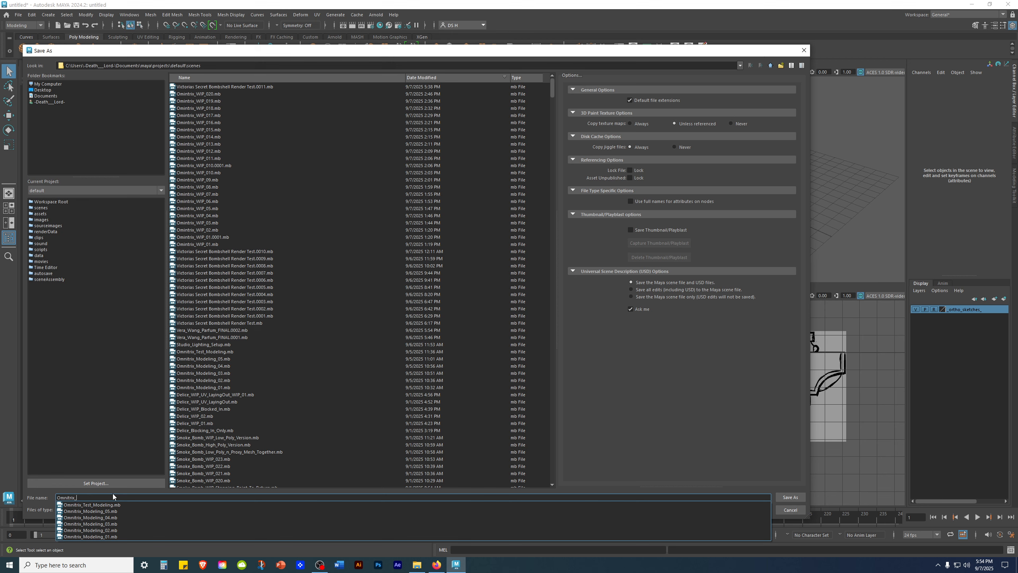
pyautogui.write('Mode')
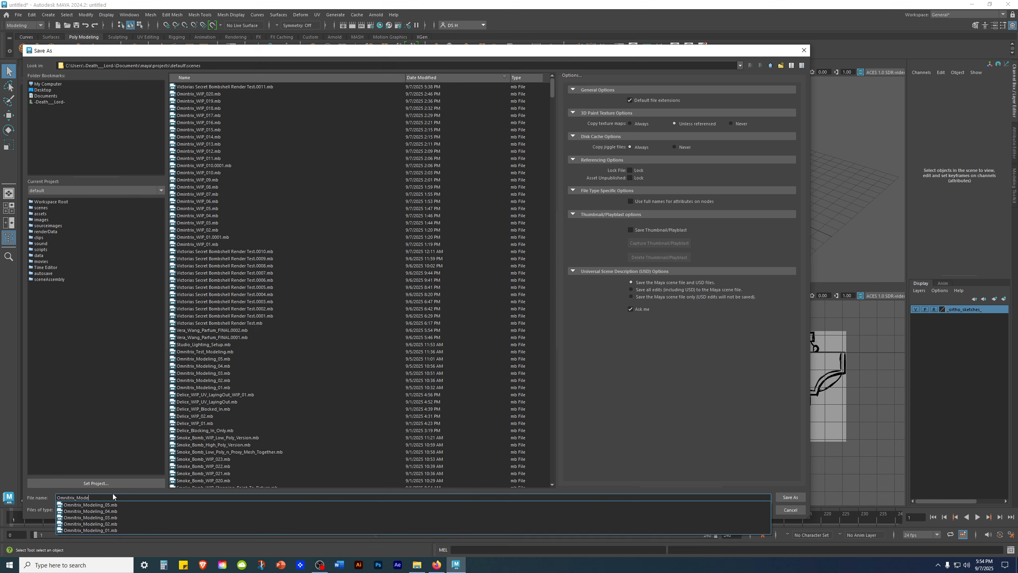
pyautogui.write('ling_WIP')
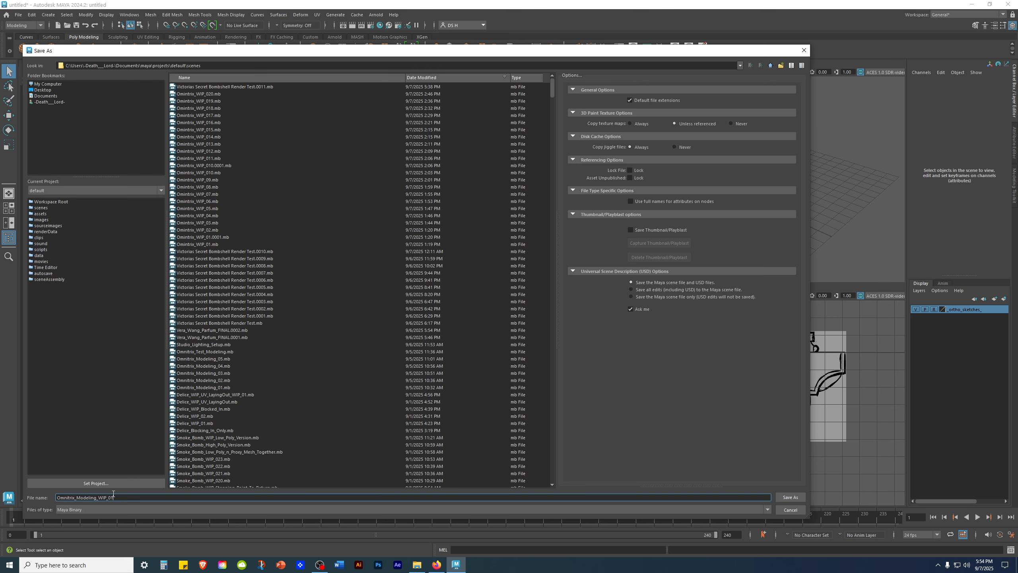
pyautogui.write('_01')
pyautogui.press('Return')
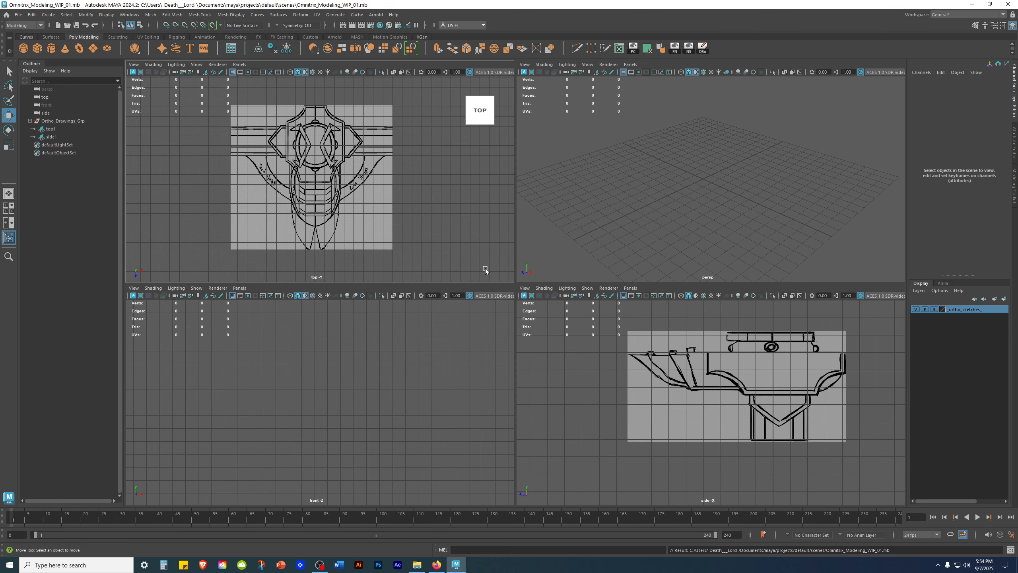
# Step: Create a polygon cylinder at the origin and show it enlarged over the dial sketch in the top view
pyautogui.keyDown('alt'); pyautogui.moveTo(367, 186); pyautogui.dragTo(381, 185, button='middle'); pyautogui.keyUp('alt')
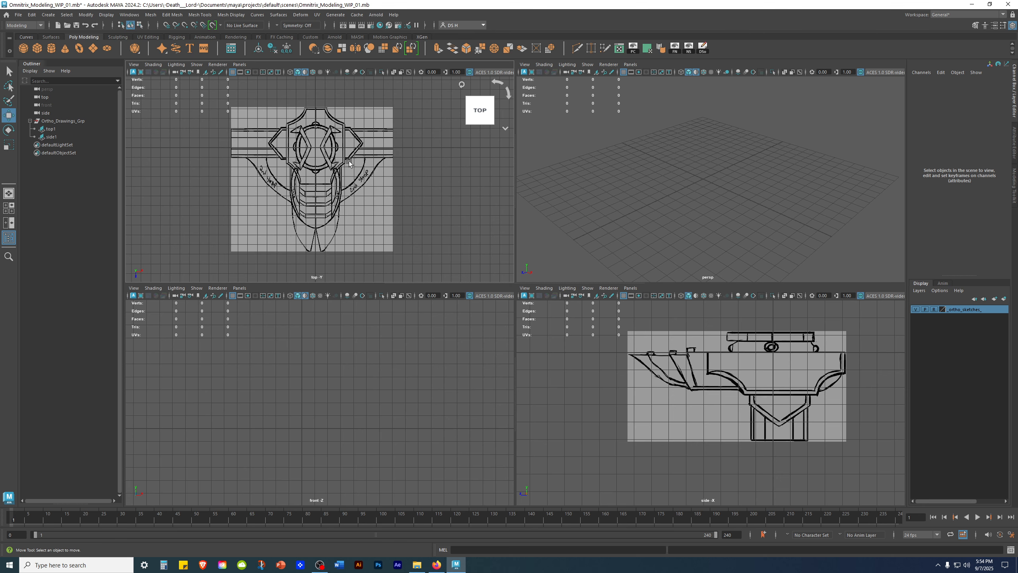
pyautogui.keyDown('alt'); pyautogui.moveTo(340, 151); pyautogui.dragTo(340, 159, button='middle'); pyautogui.keyUp('alt')
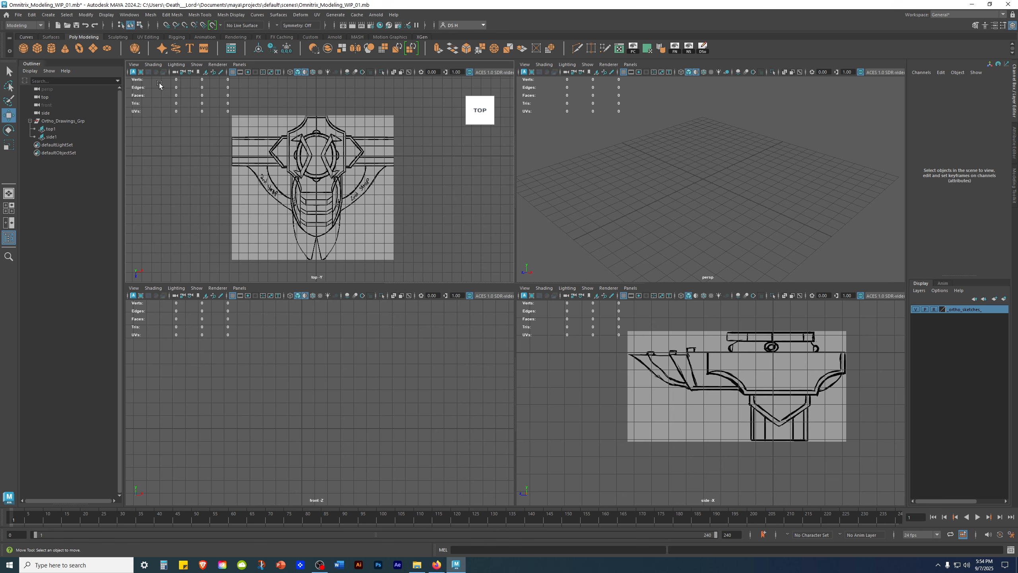
pyautogui.click(56, 48)
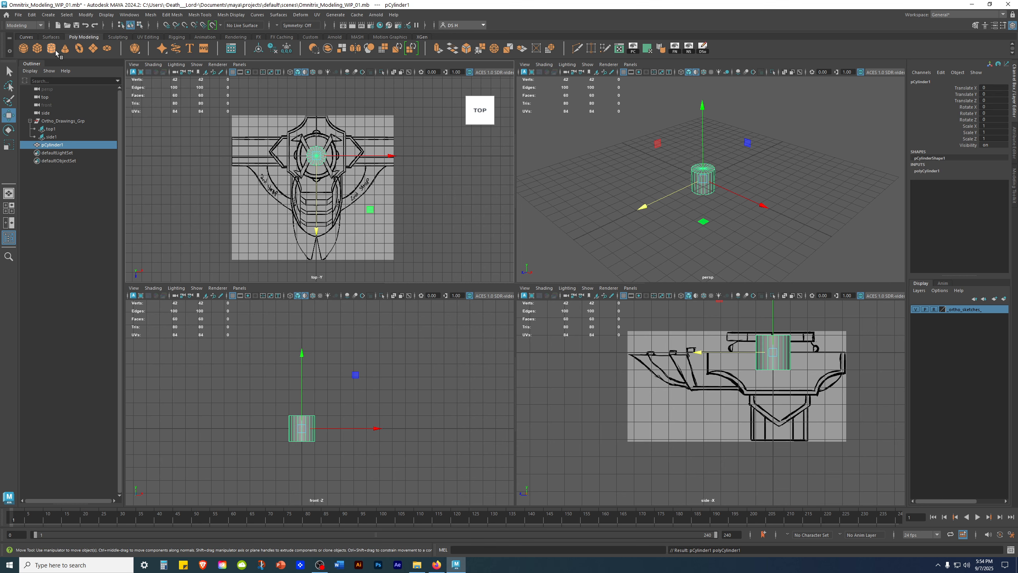
pyautogui.keyDown('alt'); pyautogui.moveTo(360, 160); pyautogui.dragTo(379, 190, button='middle'); pyautogui.keyUp('alt')
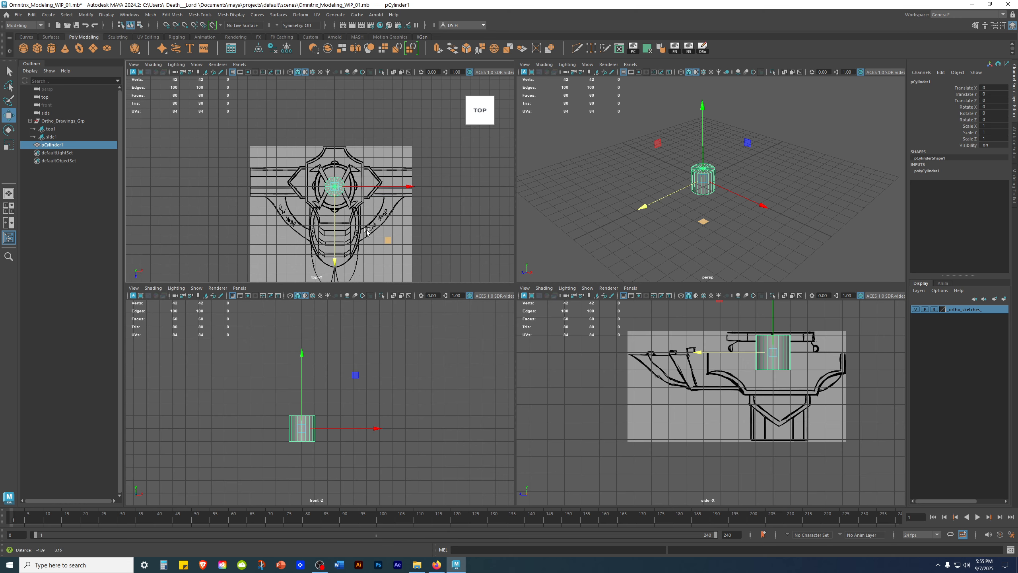
pyautogui.keyDown('alt'); pyautogui.moveTo(379, 190); pyautogui.dragTo(524, 200, button='right'); pyautogui.keyUp('alt')
pyautogui.press('space')
pyautogui.keyDown('alt'); pyautogui.moveTo(643, 220); pyautogui.dragTo(490, 113, button='middle'); pyautogui.keyUp('alt')
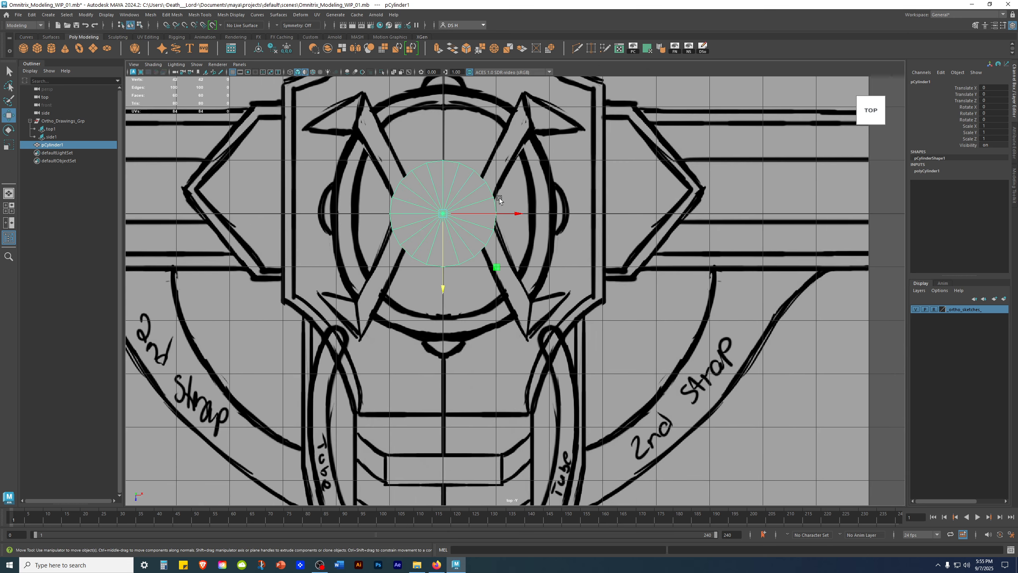
# Step: Set the cylinder's Height Baseline to -1 and check its base against the dial's lower line in the side view
pyautogui.click(925, 171)
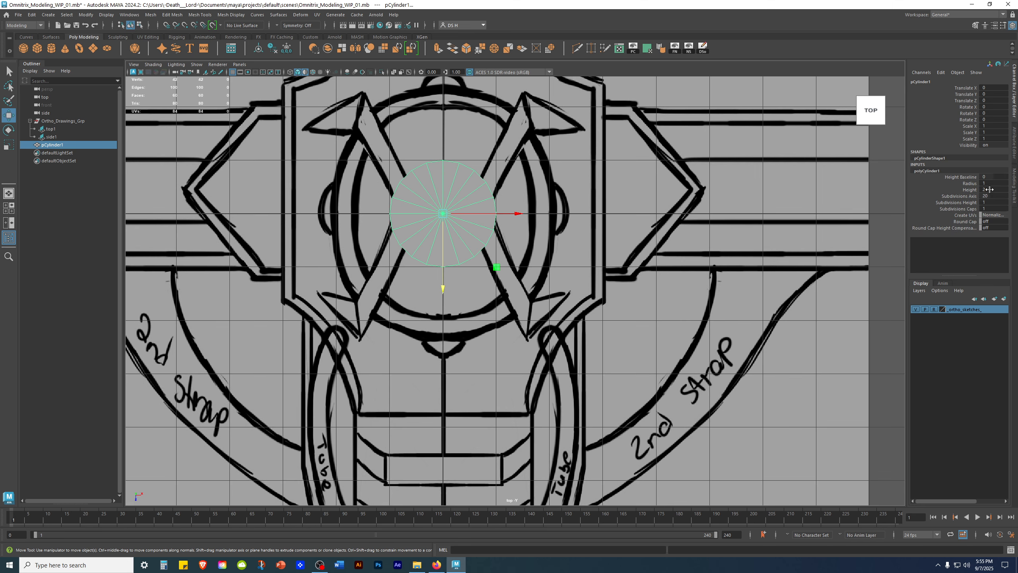
pyautogui.keyDown('alt'); pyautogui.moveTo(728, 255); pyautogui.dragTo(712, 252, button='middle'); pyautogui.keyUp('alt')
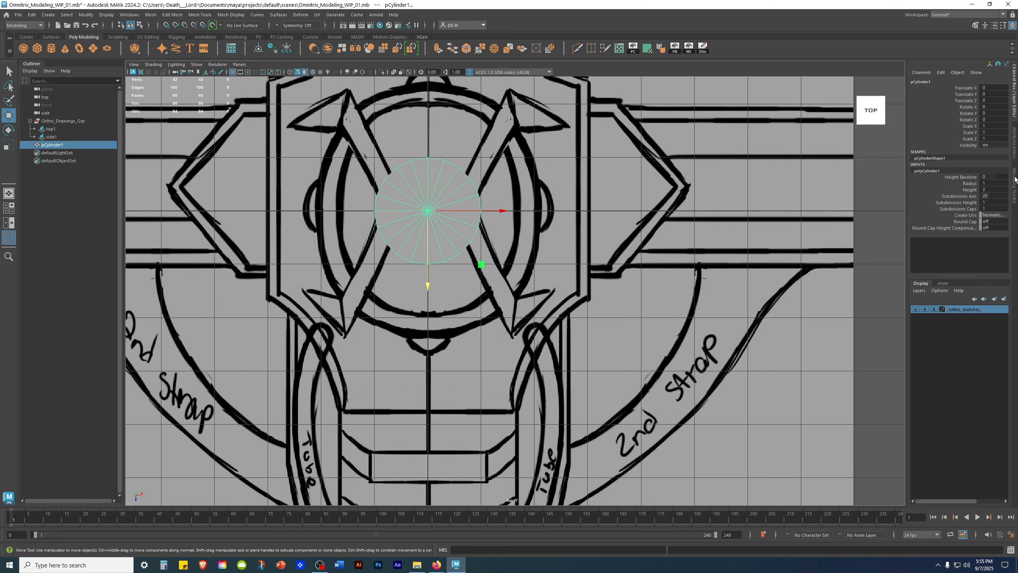
pyautogui.click(995, 176)
pyautogui.write('-1')
pyautogui.keyDown('alt'); pyautogui.moveTo(728, 325); pyautogui.dragTo(737, 344, button='middle'); pyautogui.keyUp('alt')
pyautogui.click(961, 177)
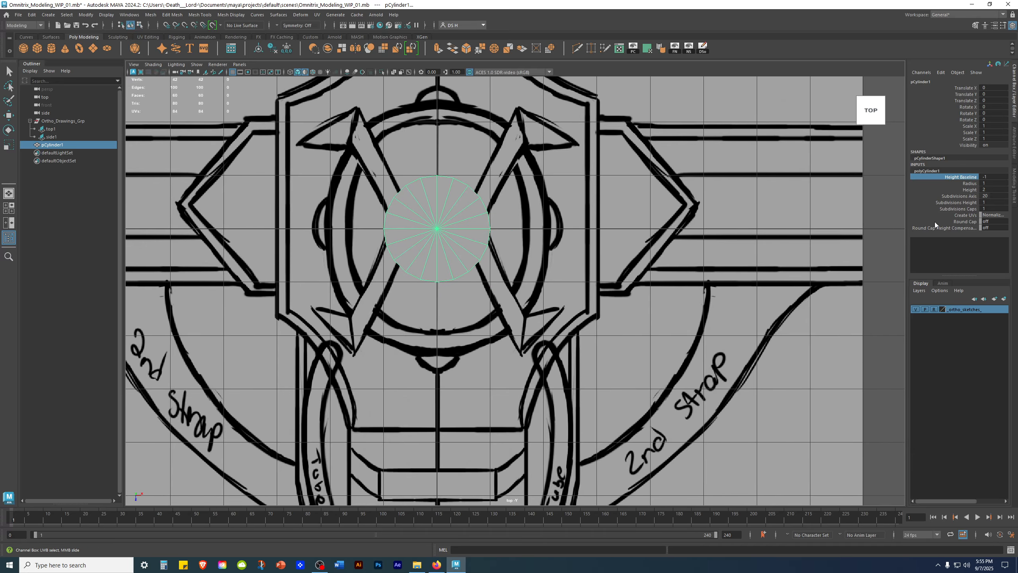
pyautogui.press('space')
pyautogui.press('space')
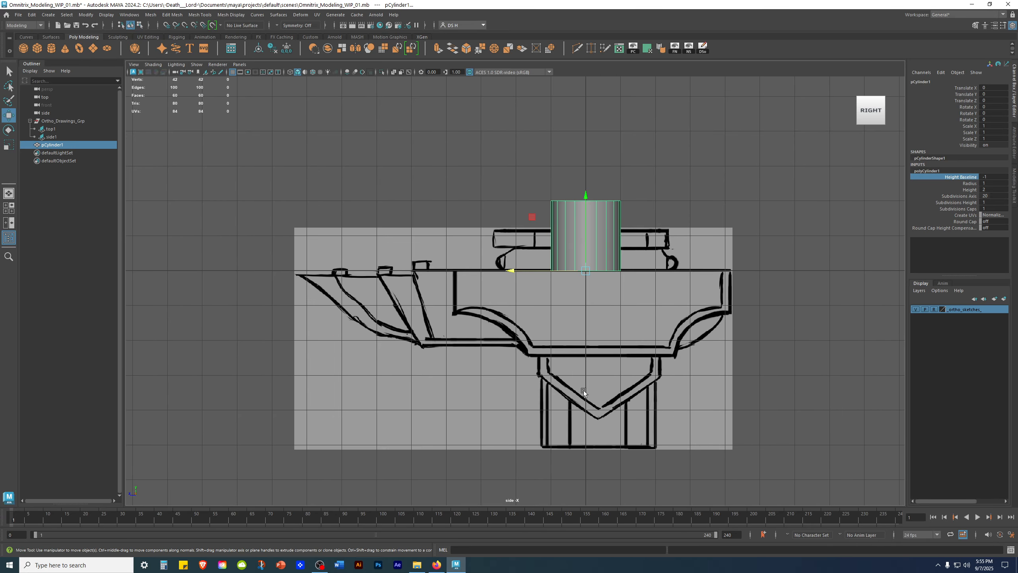
pyautogui.press('w')
pyautogui.keyDown('alt'); pyautogui.moveTo(529, 276); pyautogui.dragTo(502, 366, button='middle'); pyautogui.keyUp('alt')
pyautogui.keyDown('alt'); pyautogui.moveTo(502, 366); pyautogui.dragTo(844, 451, button='right'); pyautogui.keyUp('alt')
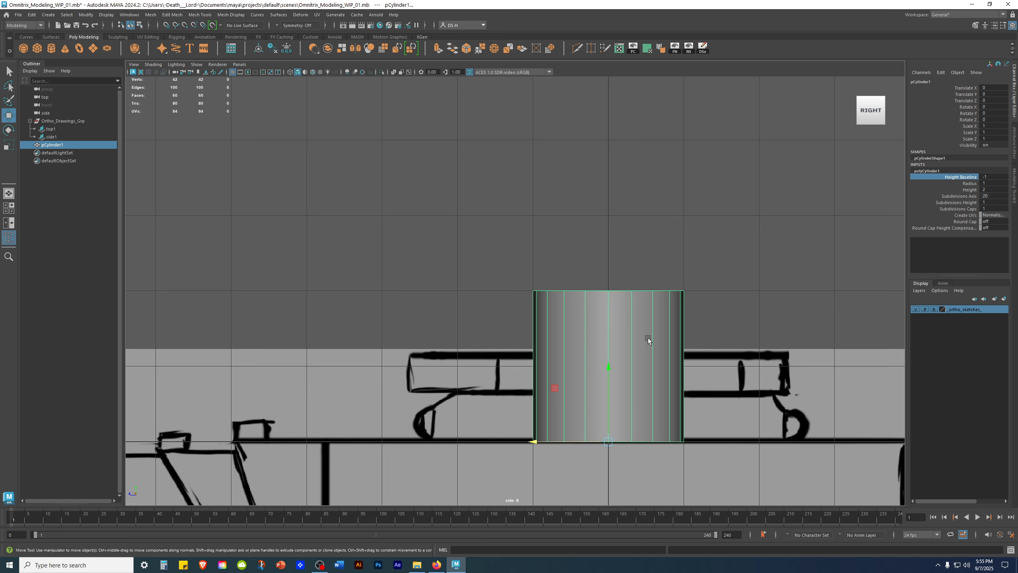
# Step: Set the cylinder's Subdivisions Caps to 0
pyautogui.press('space')
pyautogui.press('space')
pyautogui.keyDown('alt'); pyautogui.moveTo(421, 254); pyautogui.dragTo(507, 244, button='right'); pyautogui.keyUp('alt')
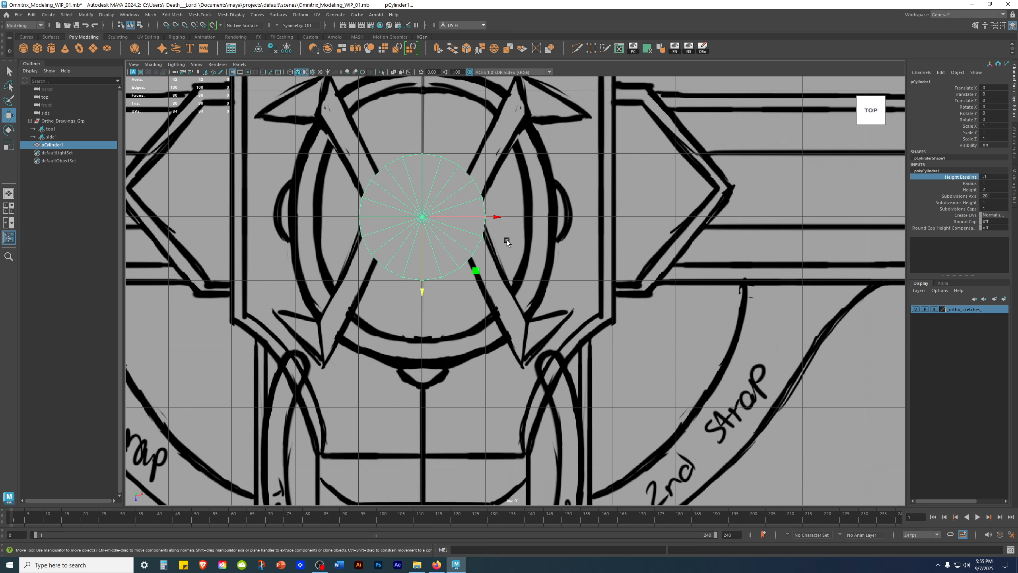
pyautogui.keyDown('alt'); pyautogui.moveTo(508, 244); pyautogui.dragTo(595, 249, button='middle'); pyautogui.keyUp('alt')
pyautogui.doubleClick(991, 195)
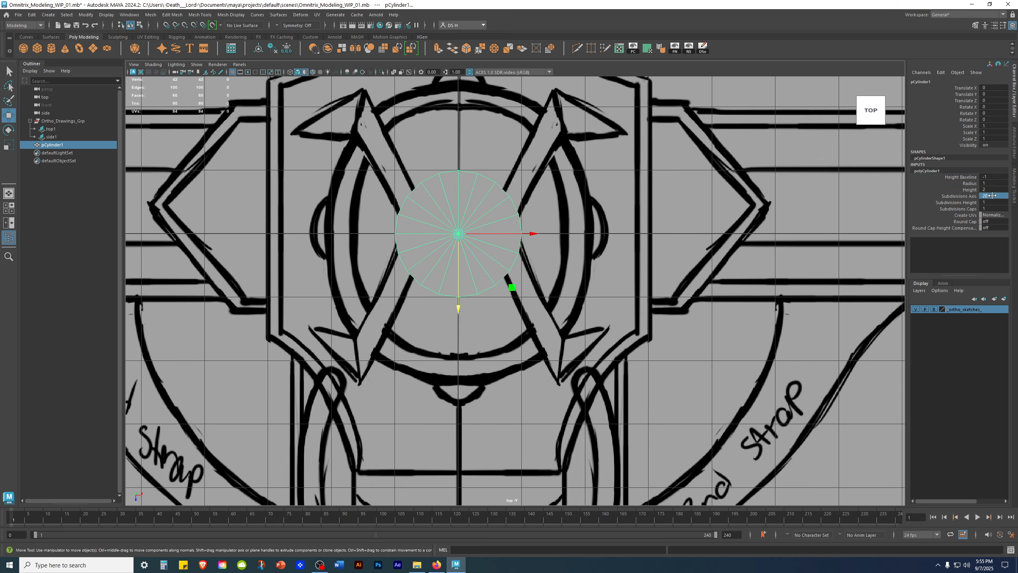
pyautogui.click(973, 197)
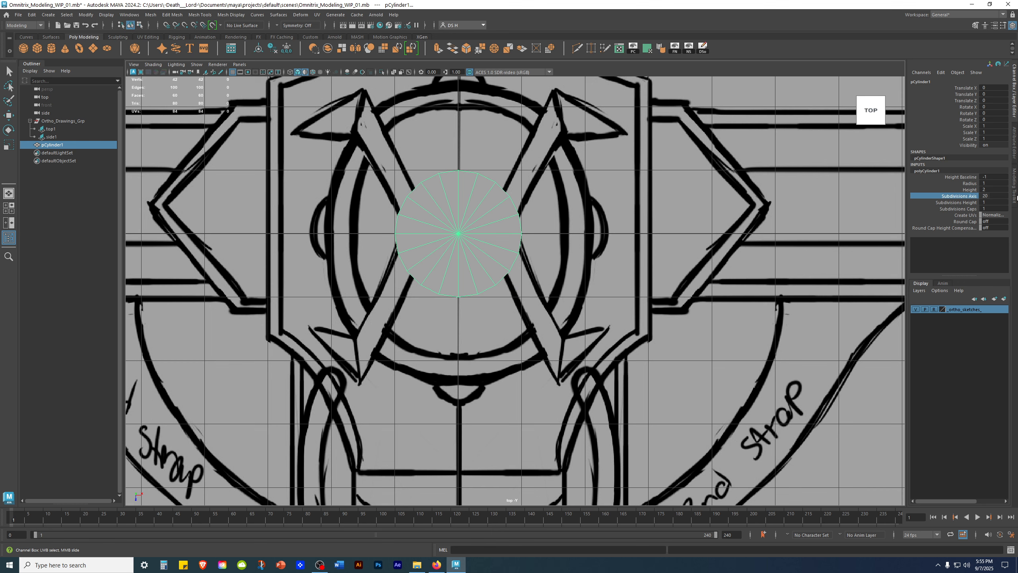
pyautogui.doubleClick(998, 208)
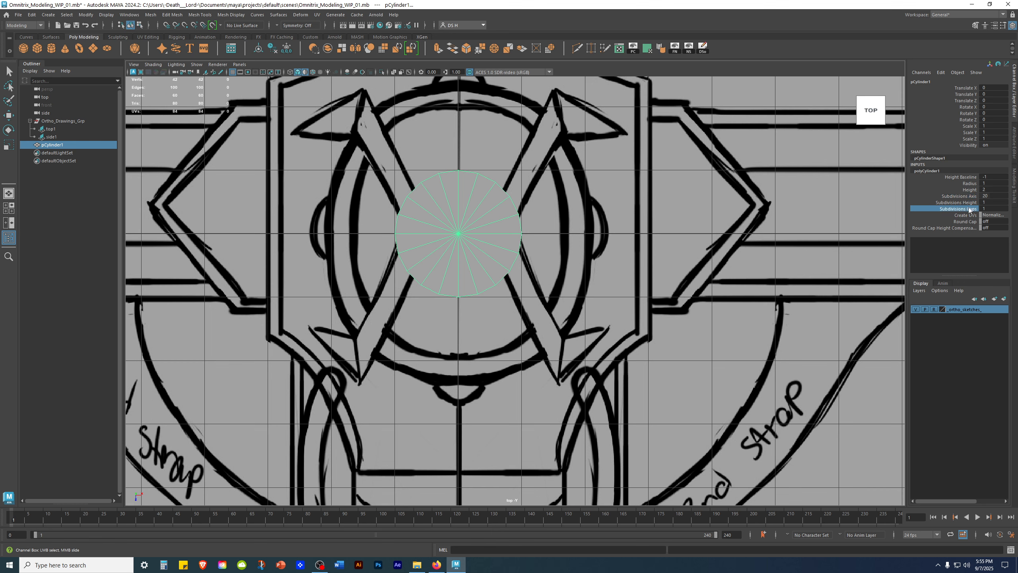
pyautogui.write('0')
pyautogui.press('Return')
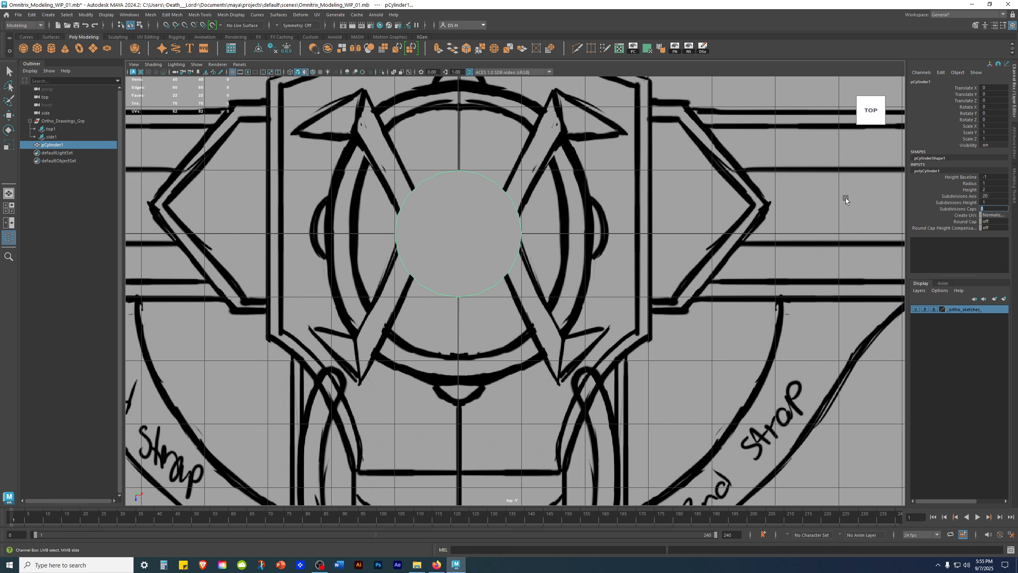
# Step: Display the top view in wireframe so the dial sketch shows through the cylinder, with the Scale tool active
pyautogui.keyDown('alt'); pyautogui.moveTo(713, 213); pyautogui.dragTo(664, 208, button='middle'); pyautogui.keyUp('alt')
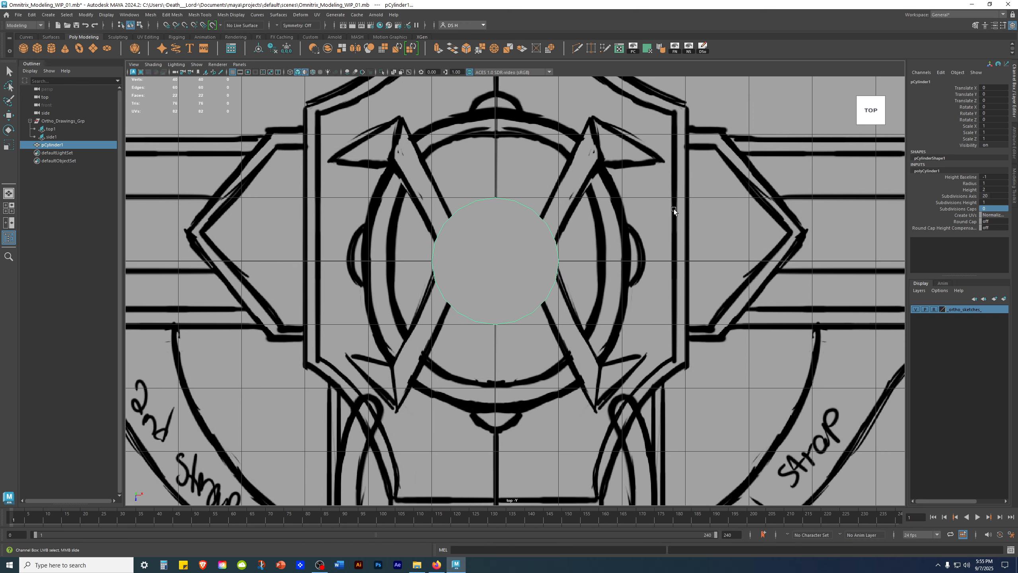
pyautogui.press('r')
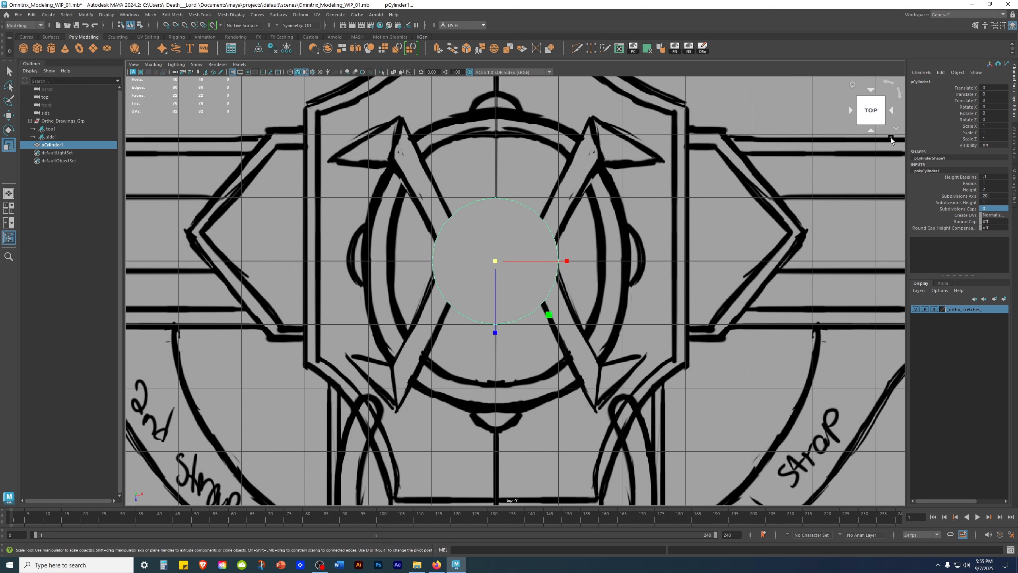
pyautogui.click(874, 105)
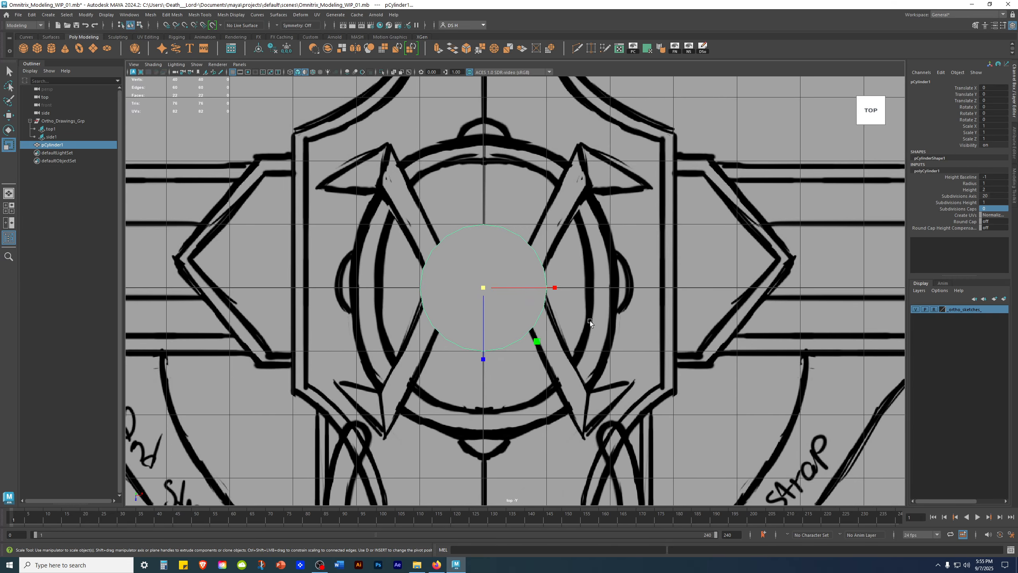
pyautogui.moveTo(563, 368)
pyautogui.keyDown('alt'); pyautogui.mouseDown(button='middle')
pyautogui.moveTo(590, 363)
pyautogui.moveTo(601, 324)
pyautogui.mouseUp(button='middle'); pyautogui.keyUp('alt')
pyautogui.press('4')
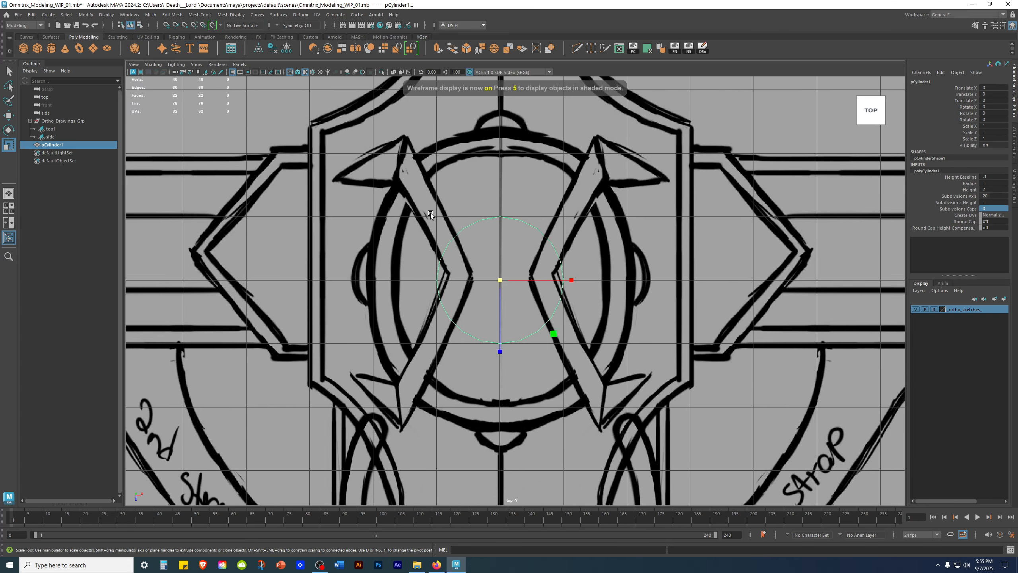
# Step: Scale the cylinder in X and Z to about 1.741 towards the dial's inner circle, keeping Scale Y at 1
pyautogui.scroll(-4, 539, 363)
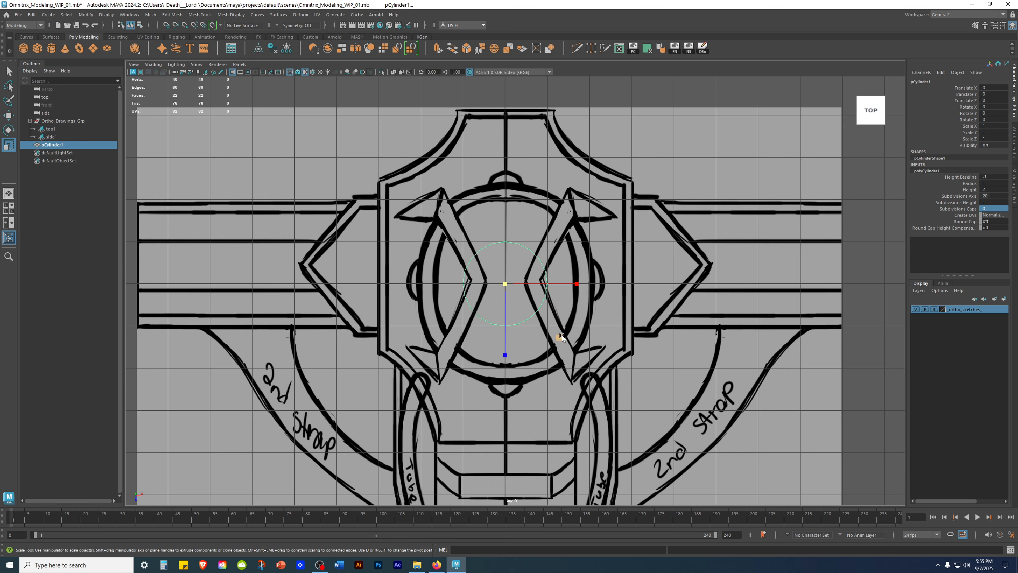
pyautogui.scroll(3, 563, 336)
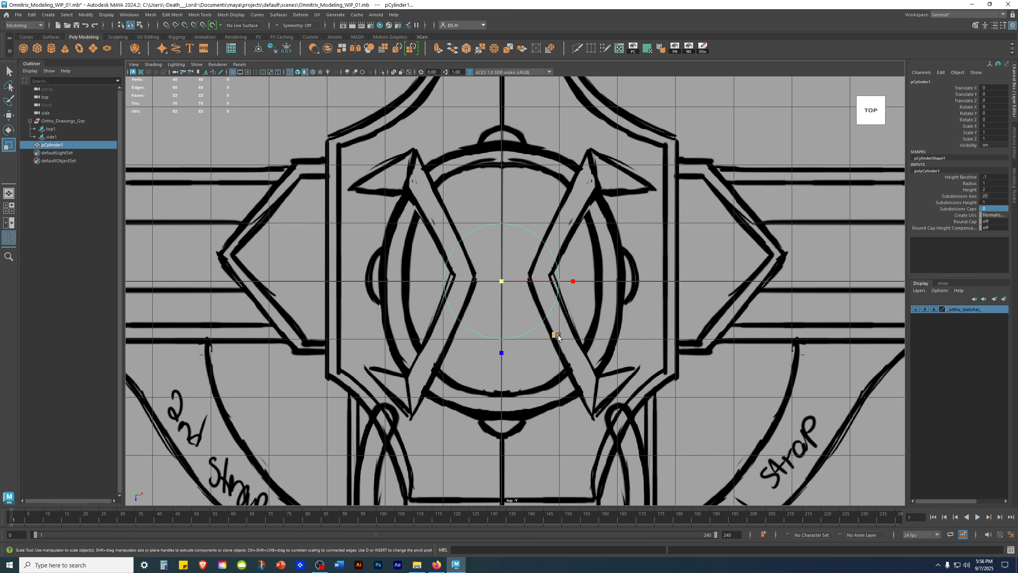
pyautogui.scroll(-4, 558, 334)
pyautogui.scroll(3, 550, 325)
pyautogui.moveTo(561, 339); pyautogui.dragTo(583, 349)
pyautogui.click(982, 133)
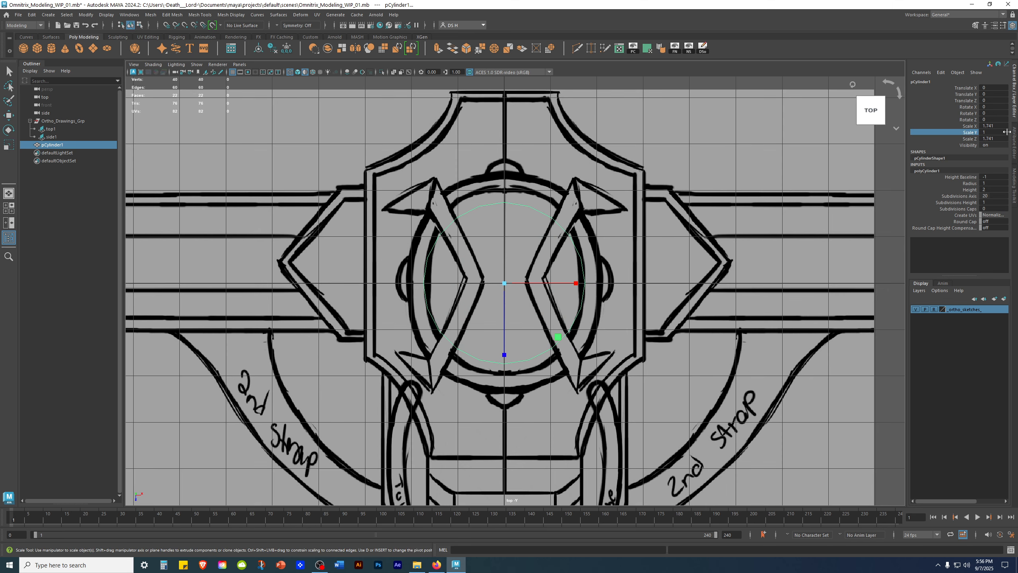
# Step: Show all four views and turn on multisample anti-aliasing for the perspective view of the cylinder
pyautogui.moveTo(677, 283)
pyautogui.keyDown('alt'); pyautogui.mouseDown(button='middle')
pyautogui.moveTo(662, 311)
pyautogui.moveTo(673, 282)
pyautogui.mouseUp(button='middle'); pyautogui.keyUp('alt')
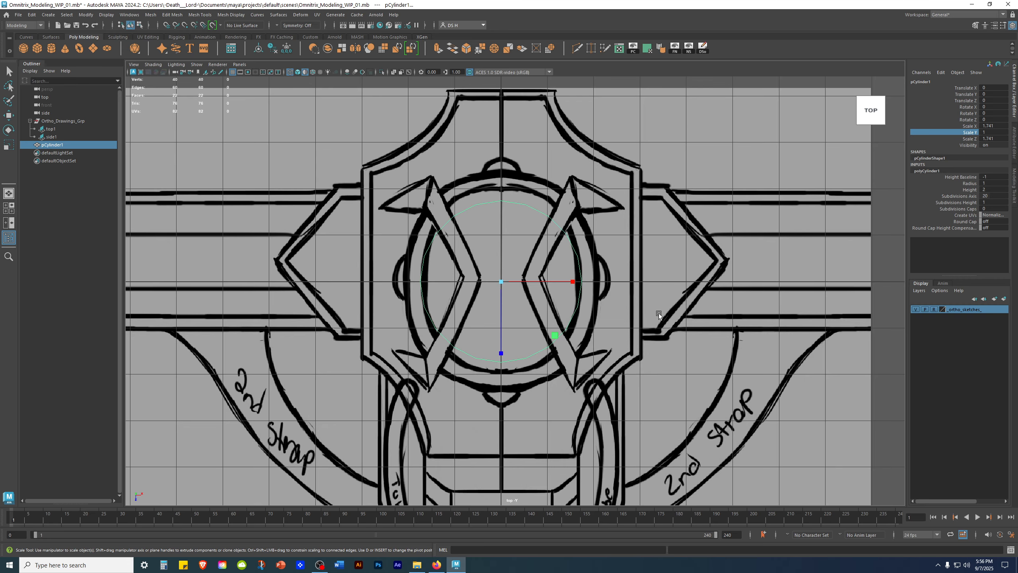
pyautogui.keyDown('alt'); pyautogui.moveTo(661, 325); pyautogui.dragTo(625, 314, button='middle'); pyautogui.keyUp('alt')
pyautogui.press('space')
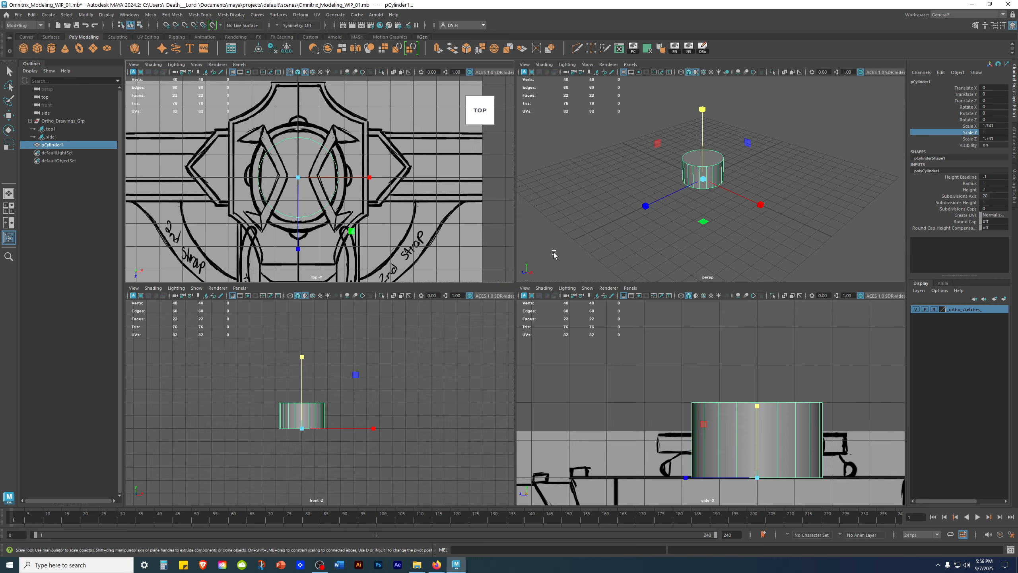
pyautogui.scroll(3, 439, 167)
pyautogui.keyDown('alt'); pyautogui.moveTo(439, 166); pyautogui.dragTo(457, 173, button='middle'); pyautogui.keyUp('alt')
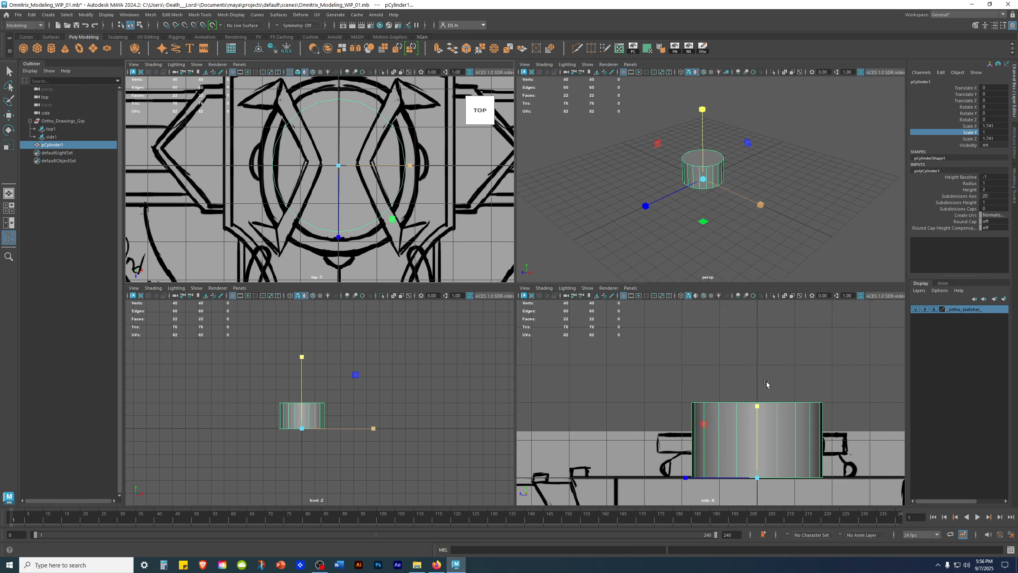
pyautogui.keyDown('alt'); pyautogui.moveTo(695, 184); pyautogui.dragTo(788, 208, button='right'); pyautogui.keyUp('alt')
pyautogui.keyDown('alt'); pyautogui.moveTo(787, 208); pyautogui.dragTo(800, 209); pyautogui.keyUp('alt')
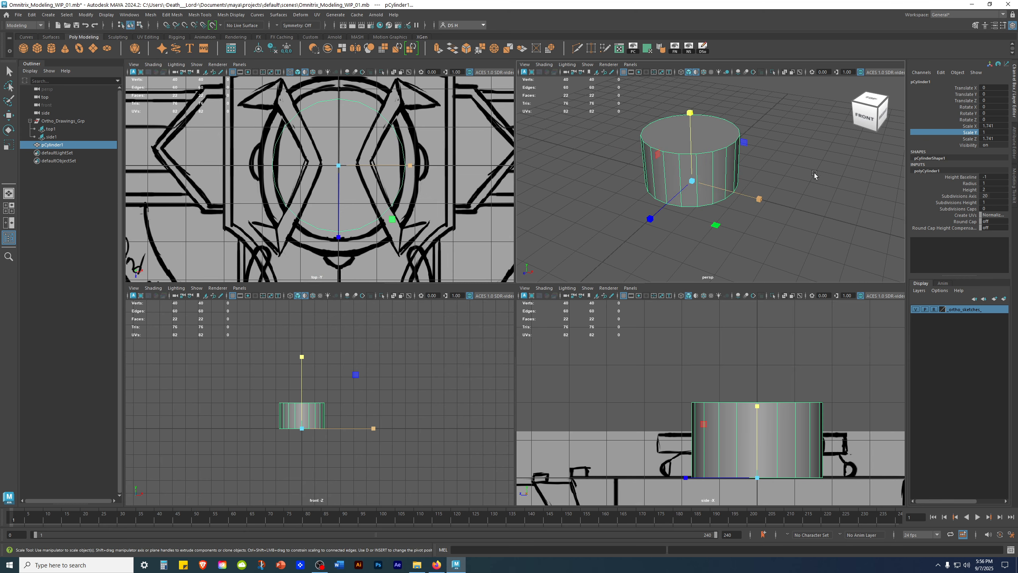
pyautogui.keyDown('alt'); pyautogui.moveTo(775, 157); pyautogui.dragTo(790, 174, button='middle'); pyautogui.keyUp('alt')
pyautogui.click(752, 73)
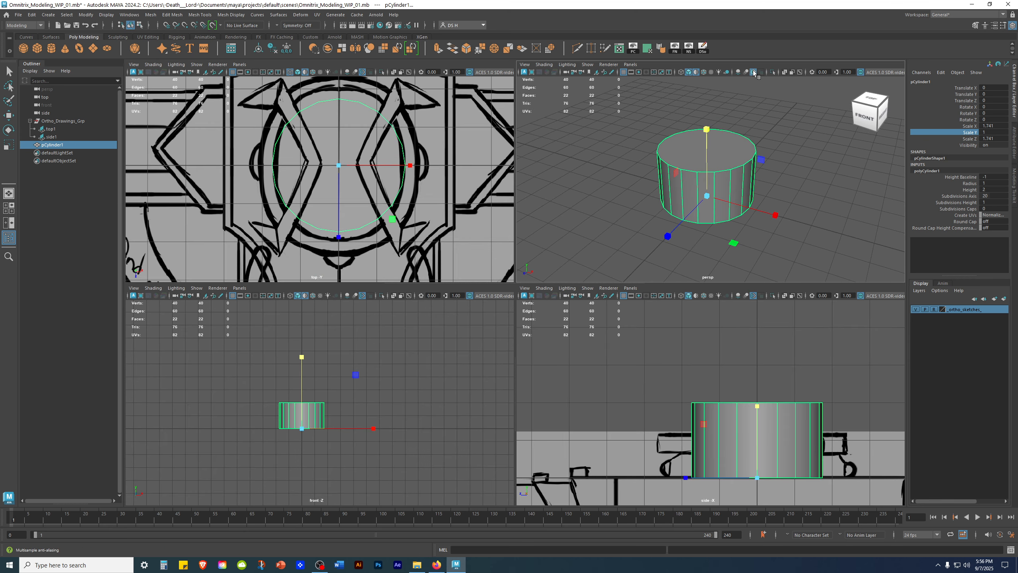
pyautogui.keyDown('alt'); pyautogui.moveTo(746, 173); pyautogui.dragTo(701, 192, button='right'); pyautogui.keyUp('alt')
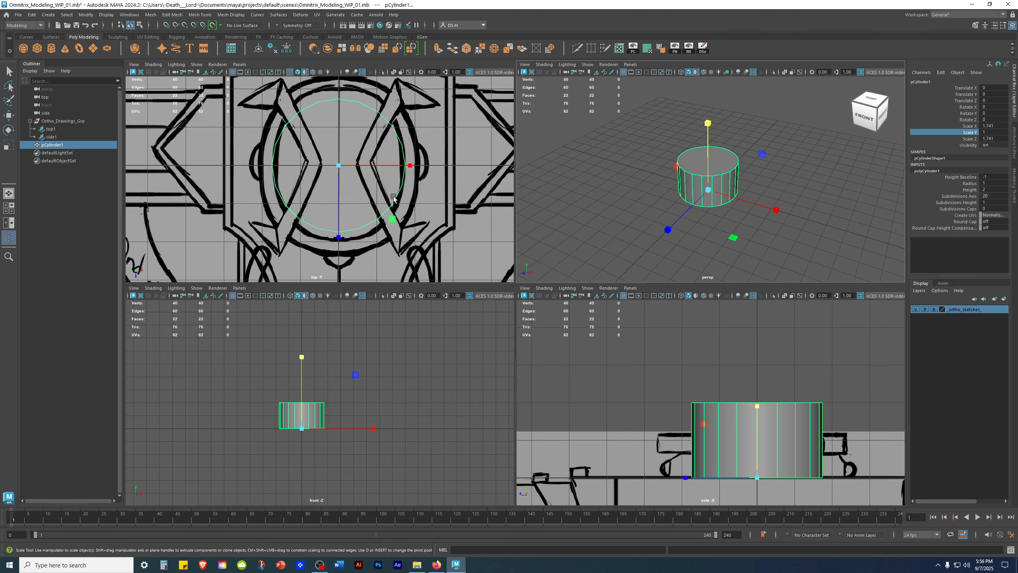
pyautogui.press('f')
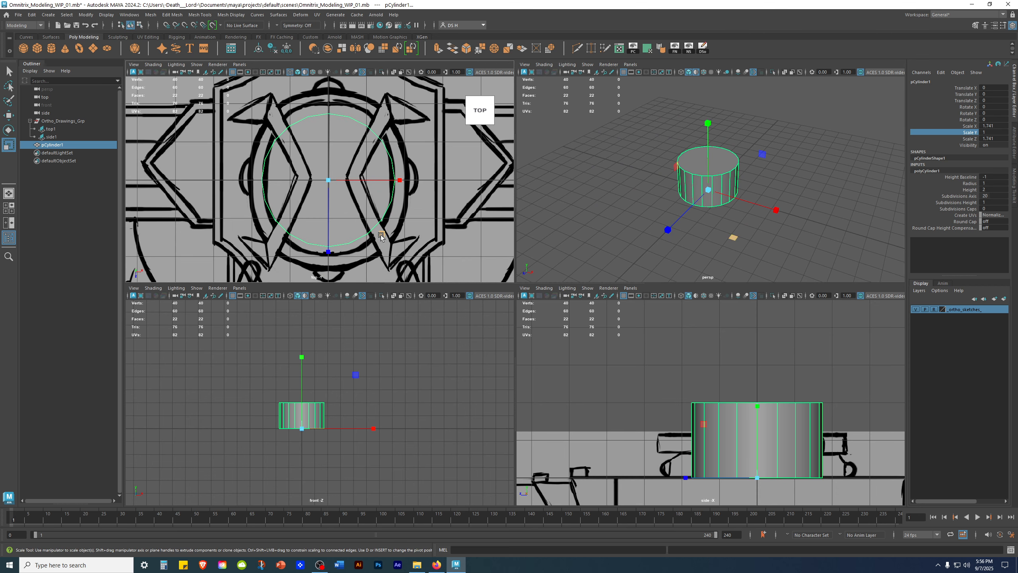
# Step: Scale the cylinder in X and Z to about 2.336 so it reaches the dial's outer ring lengthwise in the top view
pyautogui.moveTo(382, 234); pyautogui.dragTo(427, 240)
pyautogui.moveTo(733, 129)
pyautogui.keyDown('alt'); pyautogui.mouseDown()
pyautogui.moveTo(735, 111)
pyautogui.moveTo(709, 117)
pyautogui.moveTo(724, 116)
pyautogui.mouseUp(); pyautogui.keyUp('alt')
pyautogui.keyDown('alt'); pyautogui.moveTo(734, 185); pyautogui.dragTo(739, 191); pyautogui.keyUp('alt')
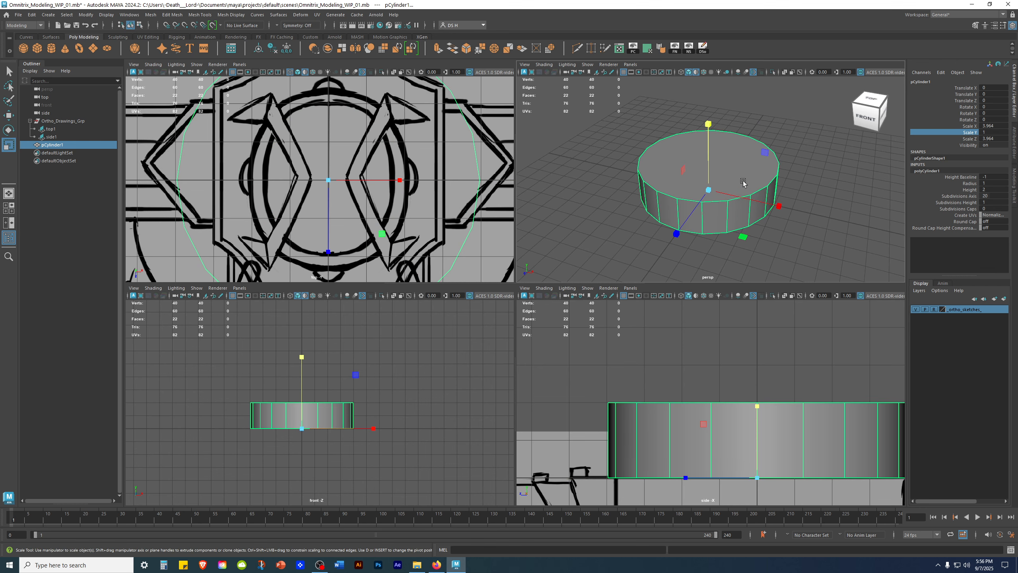
pyautogui.scroll(-3, 383, 233)
pyautogui.moveTo(381, 234)
pyautogui.mouseDown()
pyautogui.moveTo(374, 225)
pyautogui.moveTo(379, 232)
pyautogui.mouseUp()
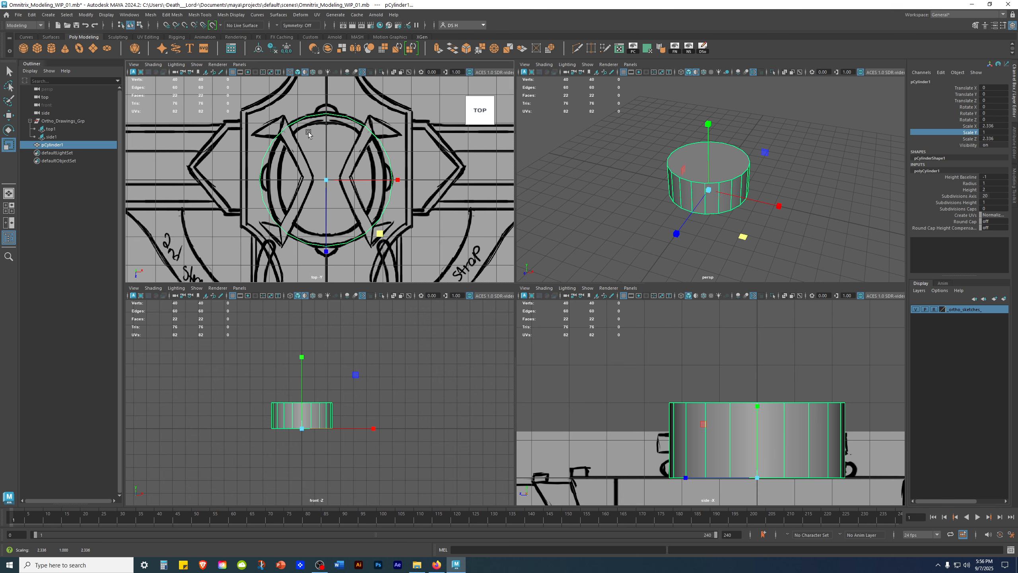
pyautogui.scroll(2, 354, 138)
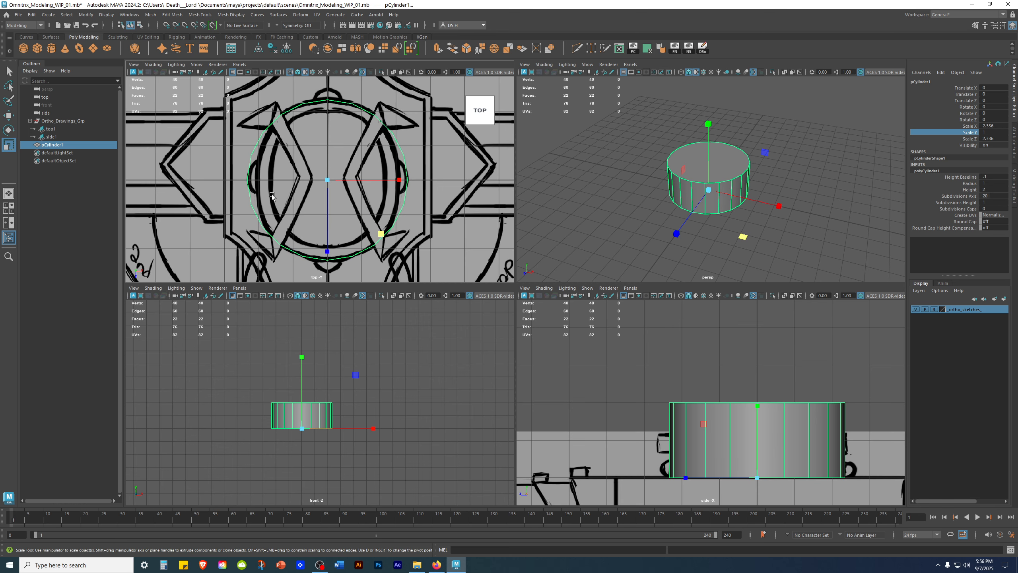
# Step: Try narrowing the cylinder to about 2.102 in X against the dial's outer ring in the top view
pyautogui.click(388, 180)
pyautogui.moveTo(402, 182); pyautogui.dragTo(395, 181)
pyautogui.keyDown('alt'); pyautogui.moveTo(720, 186); pyautogui.dragTo(746, 210); pyautogui.keyUp('alt')
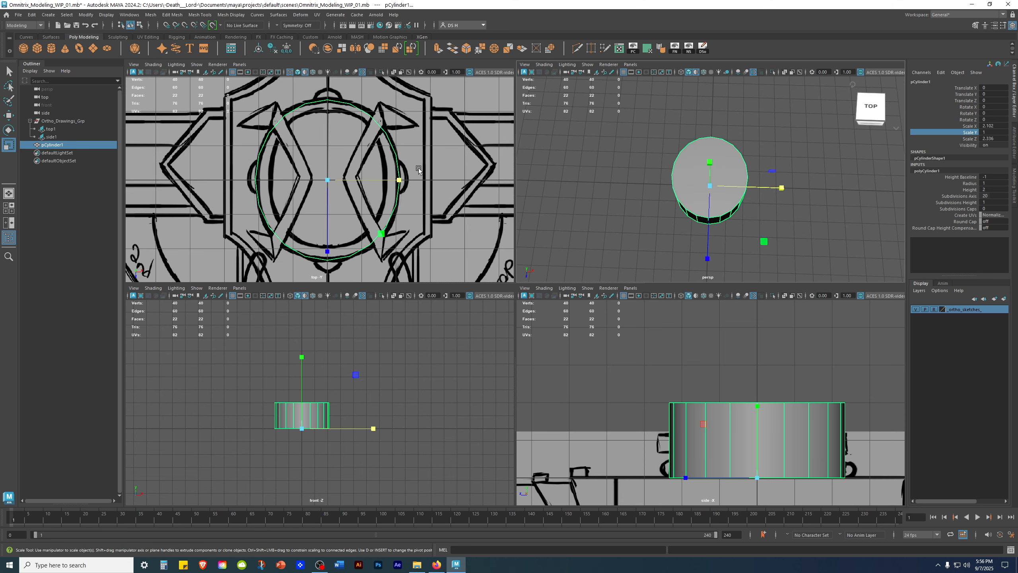
pyautogui.press('space')
pyautogui.keyDown('alt'); pyautogui.moveTo(420, 114); pyautogui.dragTo(332, 198, button='middle'); pyautogui.keyUp('alt')
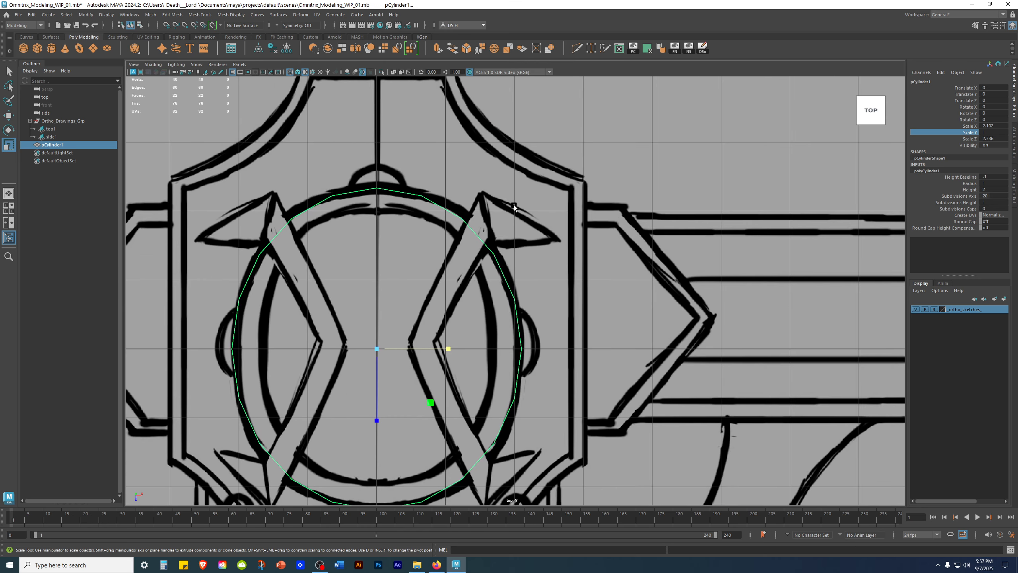
pyautogui.keyDown('alt'); pyautogui.moveTo(497, 273); pyautogui.dragTo(543, 212, button='middle'); pyautogui.keyUp('alt')
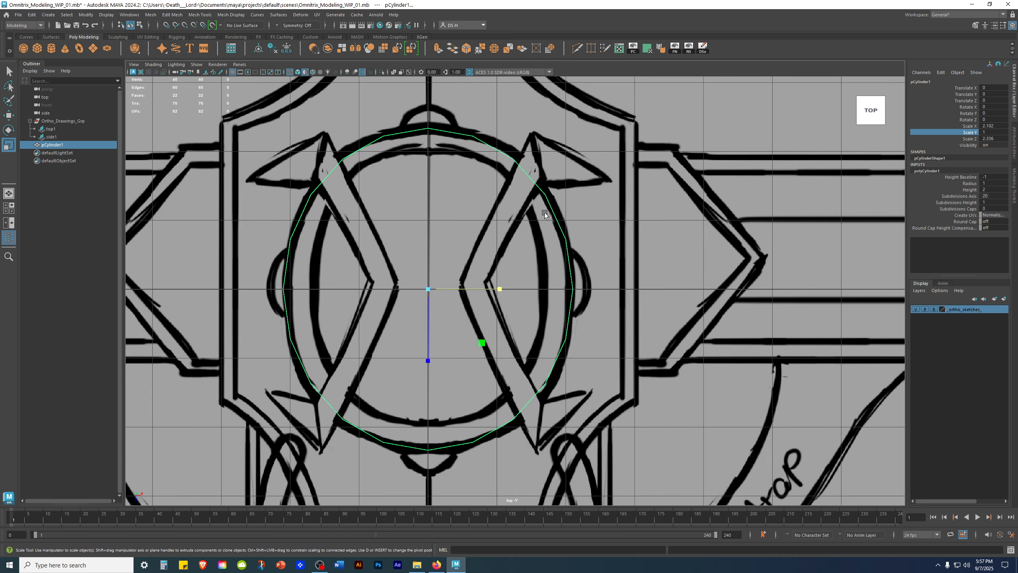
pyautogui.hotkey('ctrl', 'z')
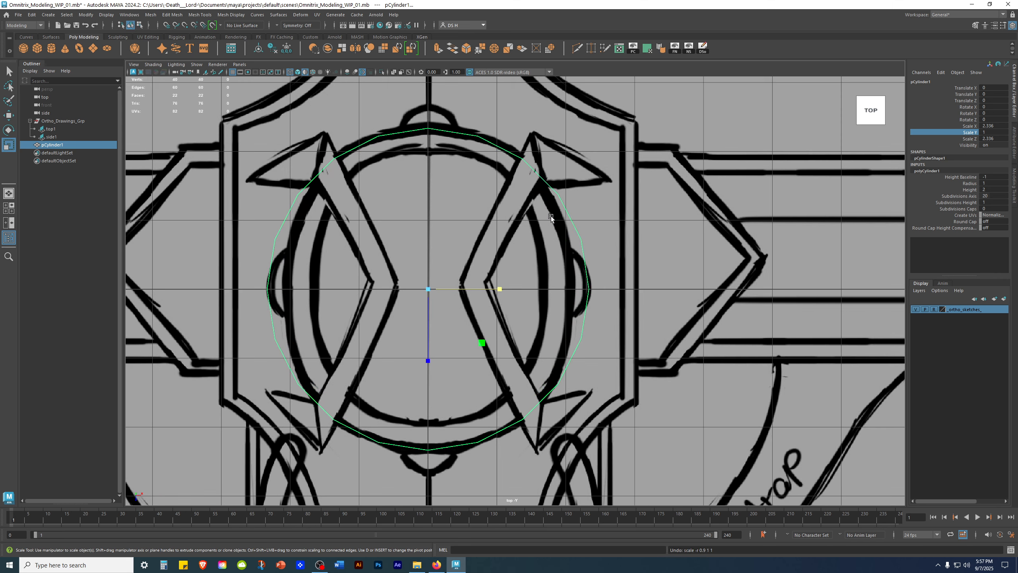
# Step: Narrow the cylinder to about 2.068 in X to follow the sides of the dial's outer ring in the top view
pyautogui.moveTo(501, 289); pyautogui.dragTo(494, 287)
pyautogui.press('space')
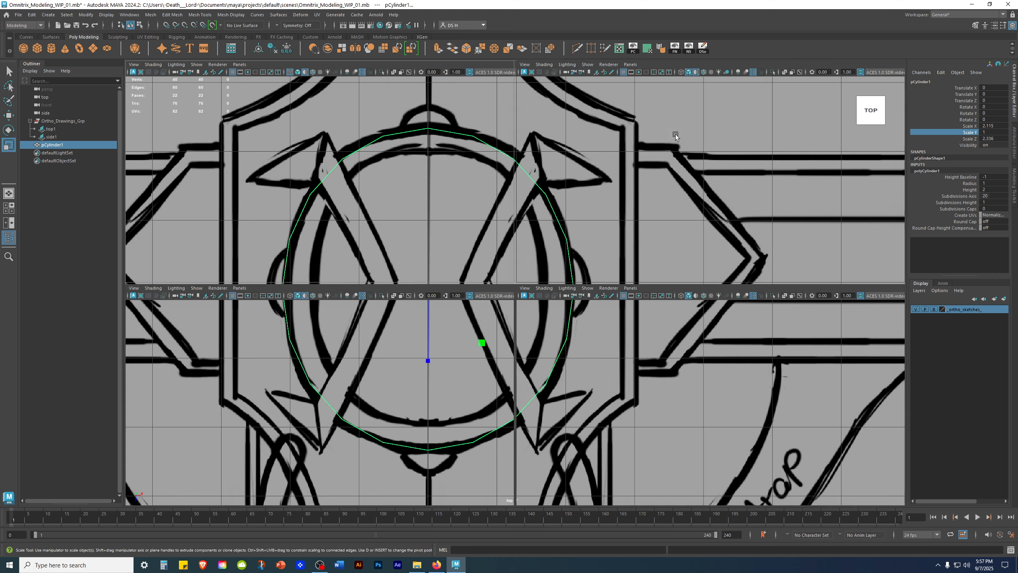
pyautogui.press('space')
pyautogui.keyDown('alt'); pyautogui.moveTo(656, 199); pyautogui.dragTo(635, 183); pyautogui.keyUp('alt')
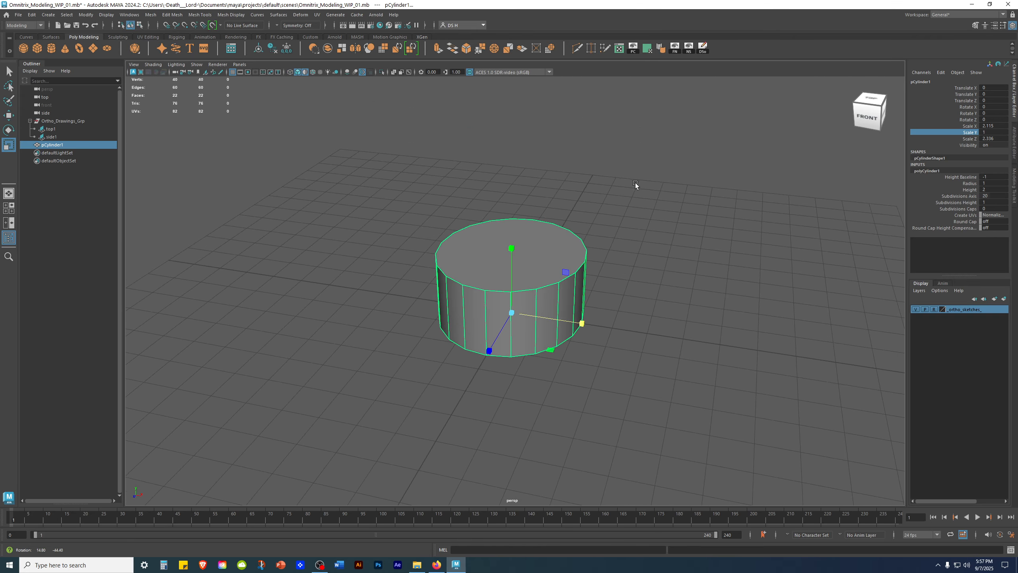
pyautogui.press('space')
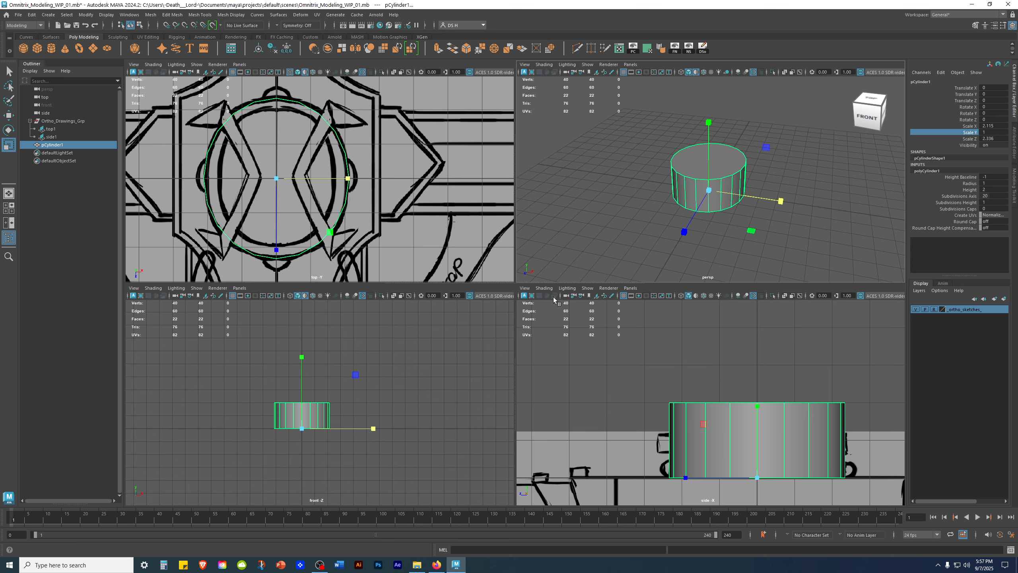
pyautogui.press('space')
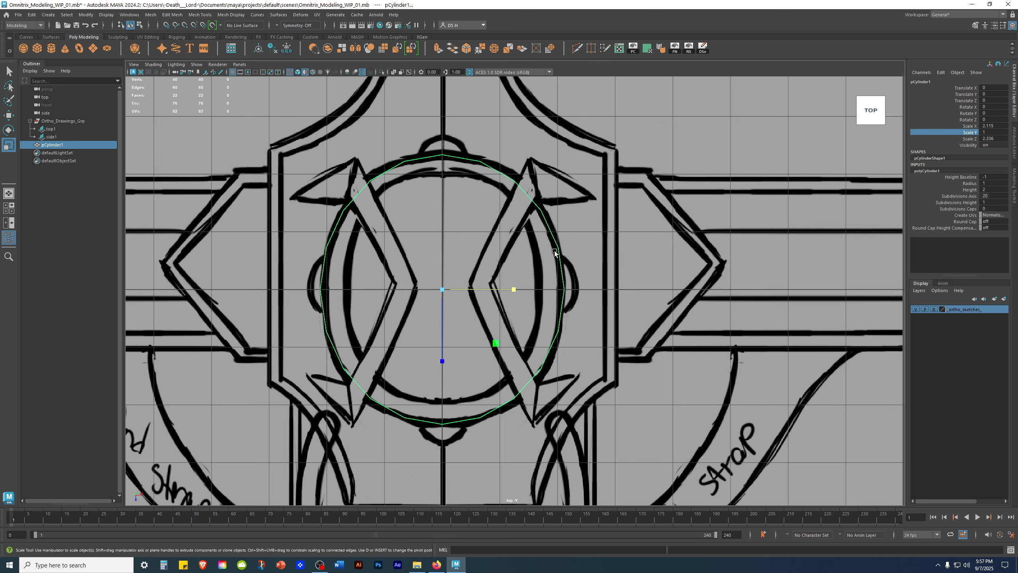
pyautogui.press('3')
pyautogui.press('1')
pyautogui.moveTo(513, 289); pyautogui.dragTo(511, 288)
pyautogui.press('space')
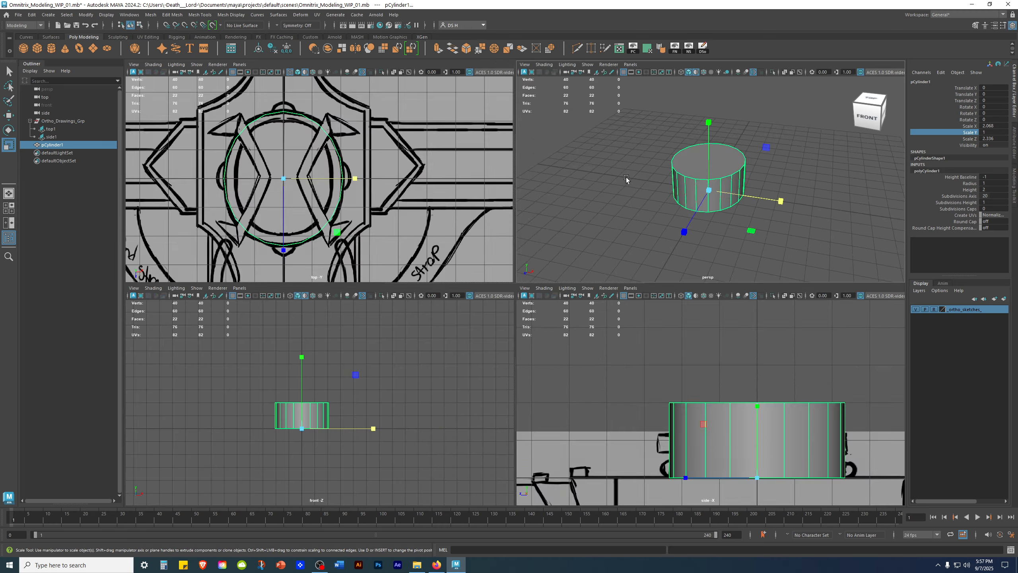
# Step: Flatten the cylinder to about 0.337 in Y, matching the lower dial layer of the side sketch shown through in wireframe
pyautogui.keyDown('alt'); pyautogui.moveTo(629, 177); pyautogui.dragTo(569, 225); pyautogui.keyUp('alt')
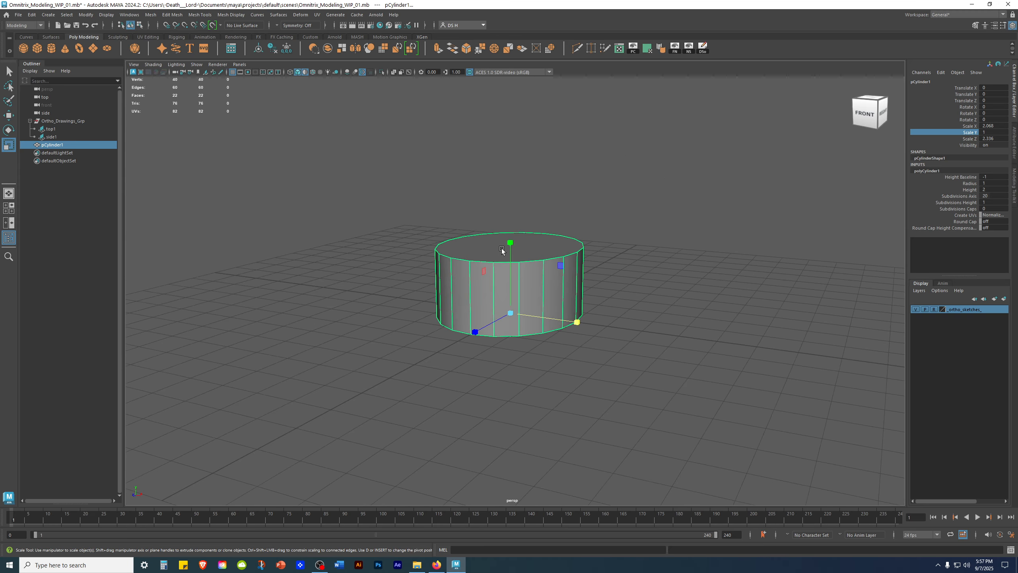
pyautogui.moveTo(511, 243); pyautogui.dragTo(507, 289)
pyautogui.press('space')
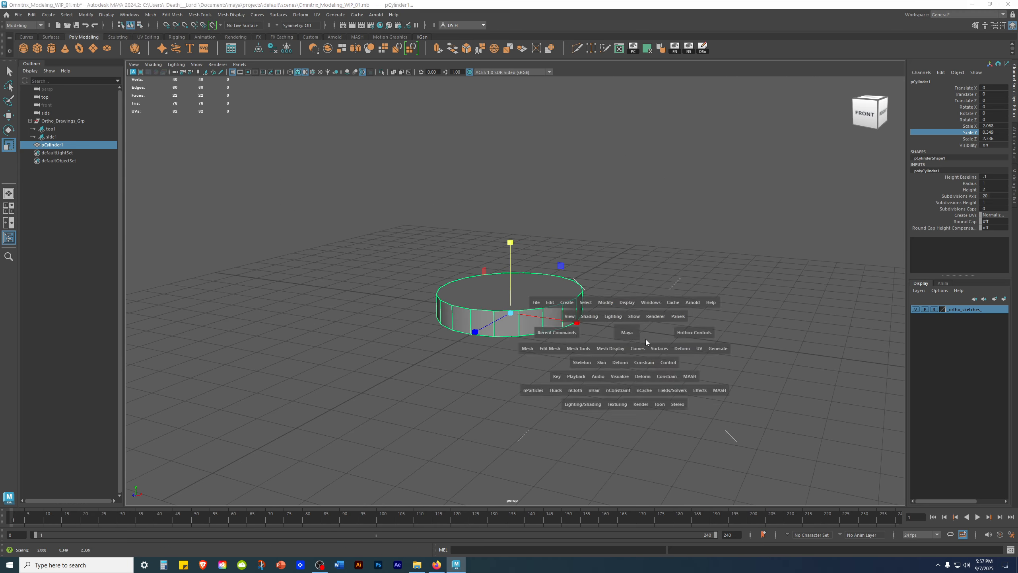
pyautogui.press('space')
pyautogui.keyDown('alt'); pyautogui.moveTo(611, 340); pyautogui.dragTo(600, 263, button='middle'); pyautogui.keyUp('alt')
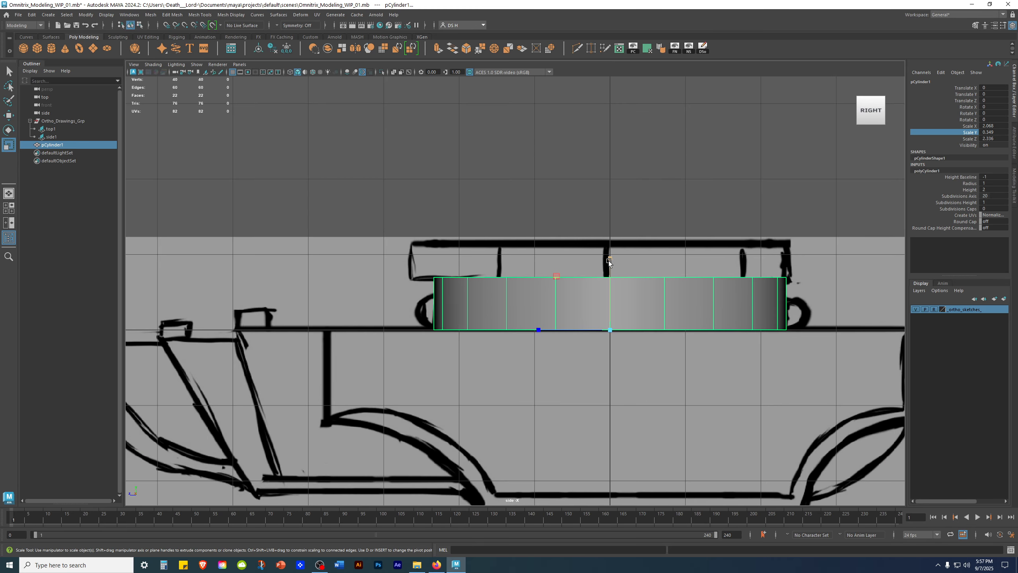
pyautogui.press('4')
pyautogui.click(609, 258)
pyautogui.moveTo(609, 261); pyautogui.dragTo(611, 263)
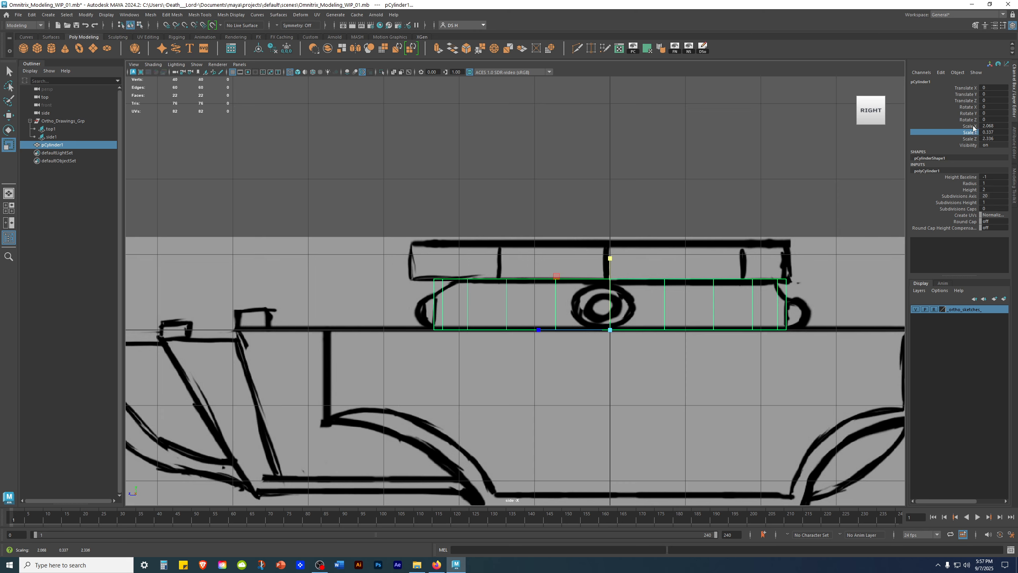
# Step: Highlight the cylinder's three scale channels and examine its proportions in the side and perspective views
pyautogui.moveTo(970, 126); pyautogui.dragTo(974, 139)
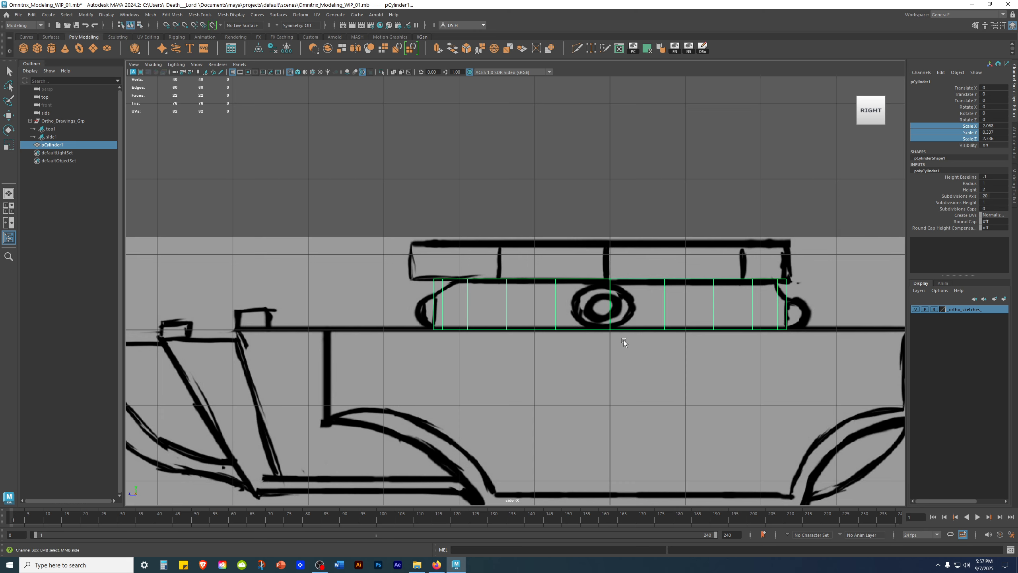
pyautogui.scroll(3, 790, 323)
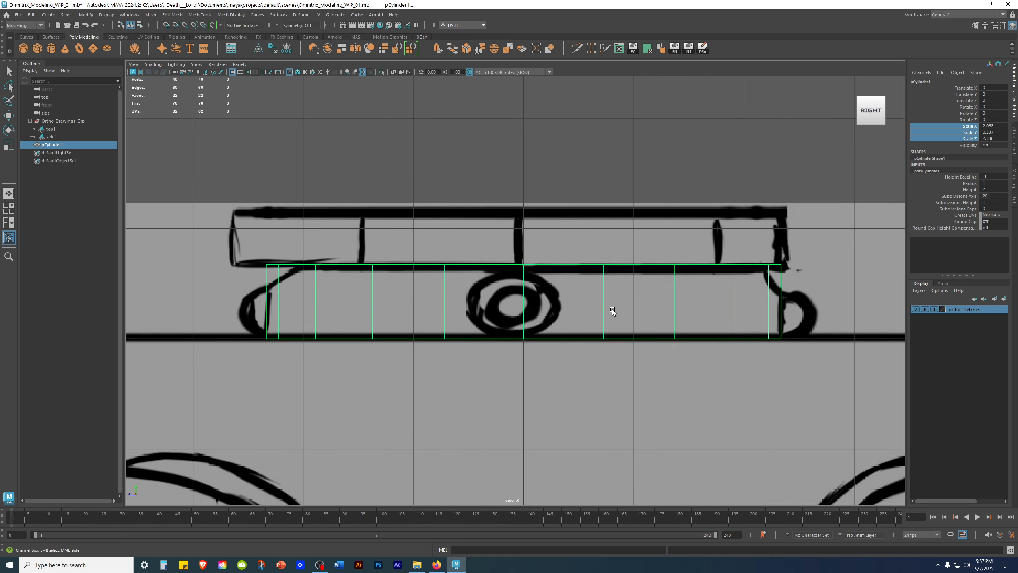
pyautogui.scroll(-3, 625, 303)
pyautogui.press('space')
pyautogui.keyDown('alt'); pyautogui.moveTo(679, 147); pyautogui.dragTo(693, 181); pyautogui.keyUp('alt')
pyautogui.keyDown('alt'); pyautogui.moveTo(692, 181); pyautogui.dragTo(754, 205, button='right'); pyautogui.keyUp('alt')
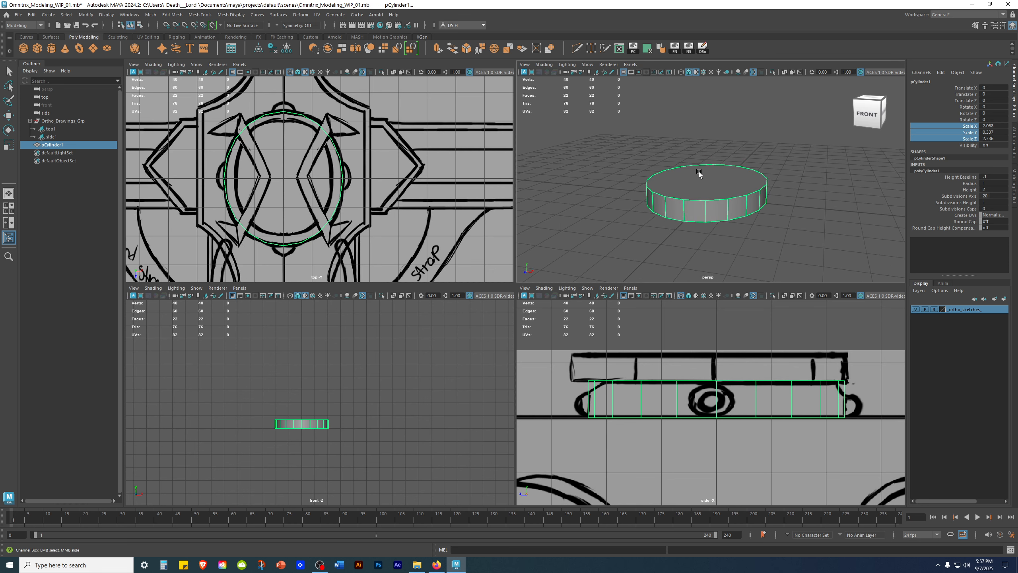
pyautogui.keyDown('alt'); pyautogui.moveTo(745, 179); pyautogui.dragTo(742, 149, button='middle'); pyautogui.keyUp('alt')
pyautogui.keyDown('alt'); pyautogui.moveTo(742, 149); pyautogui.dragTo(757, 157); pyautogui.keyUp('alt')
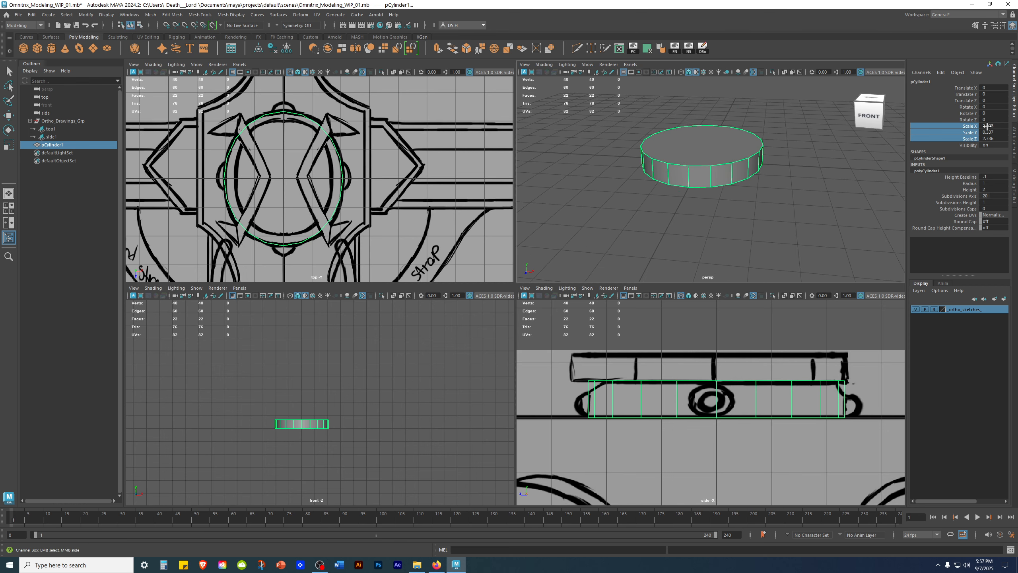
pyautogui.keyDown('alt'); pyautogui.moveTo(765, 141); pyautogui.dragTo(767, 179, button='middle'); pyautogui.keyUp('alt')
pyautogui.keyDown('alt'); pyautogui.moveTo(768, 179); pyautogui.dragTo(787, 190); pyautogui.keyUp('alt')
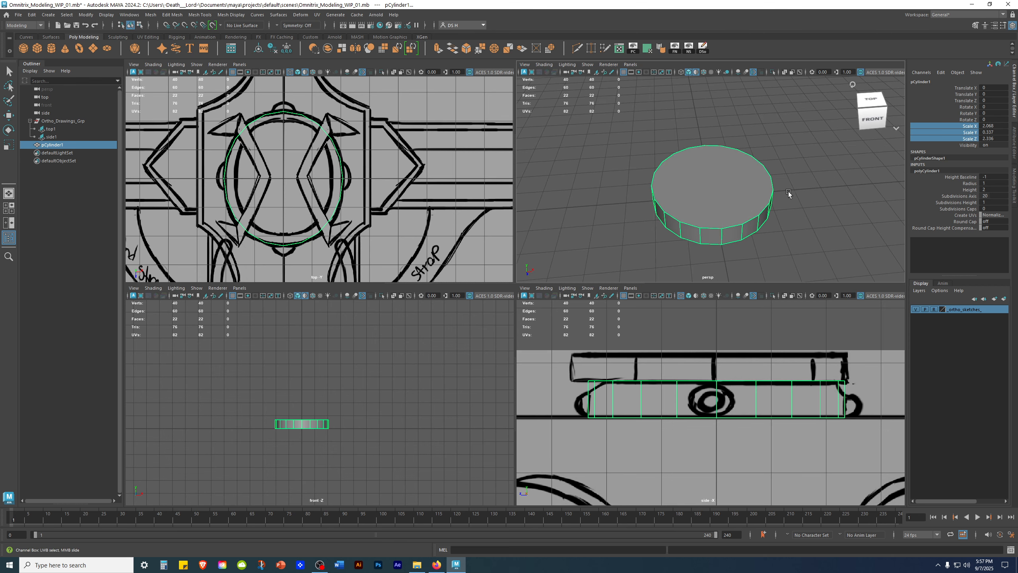
# Step: Rename the cylinder as Watch Frame
pyautogui.doubleClick(921, 82)
pyautogui.write('Watch Frame')
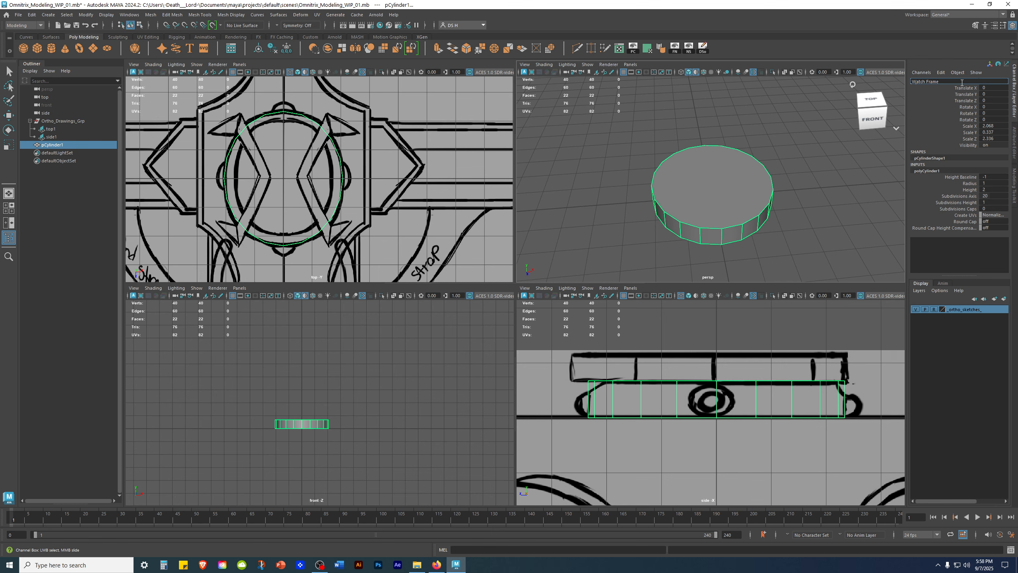
pyautogui.press('Return')
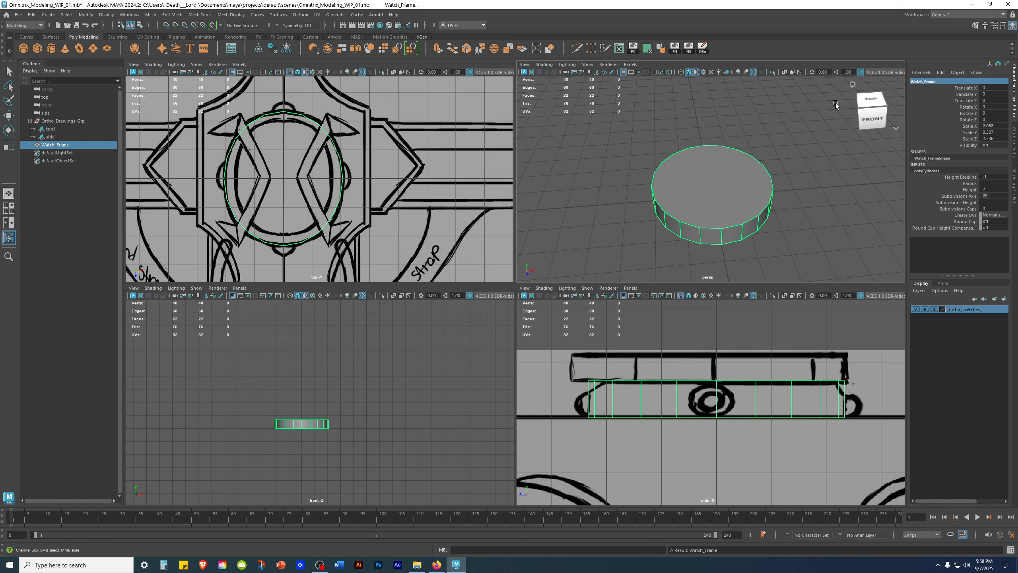
# Step: Rename the cylinder object as Watch Body
pyautogui.doubleClick(925, 82)
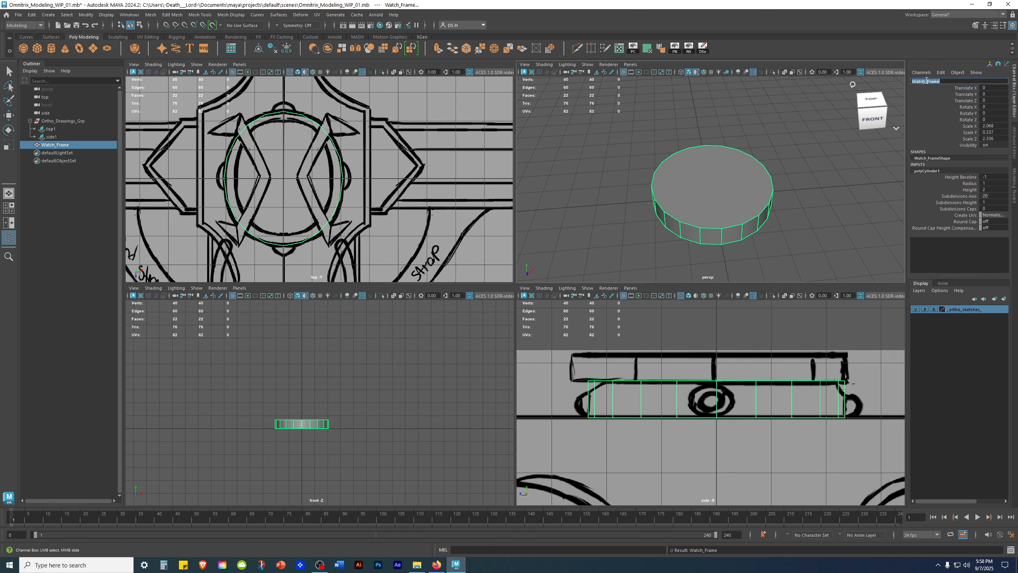
pyautogui.write('Watch Body')
pyautogui.press('Return')
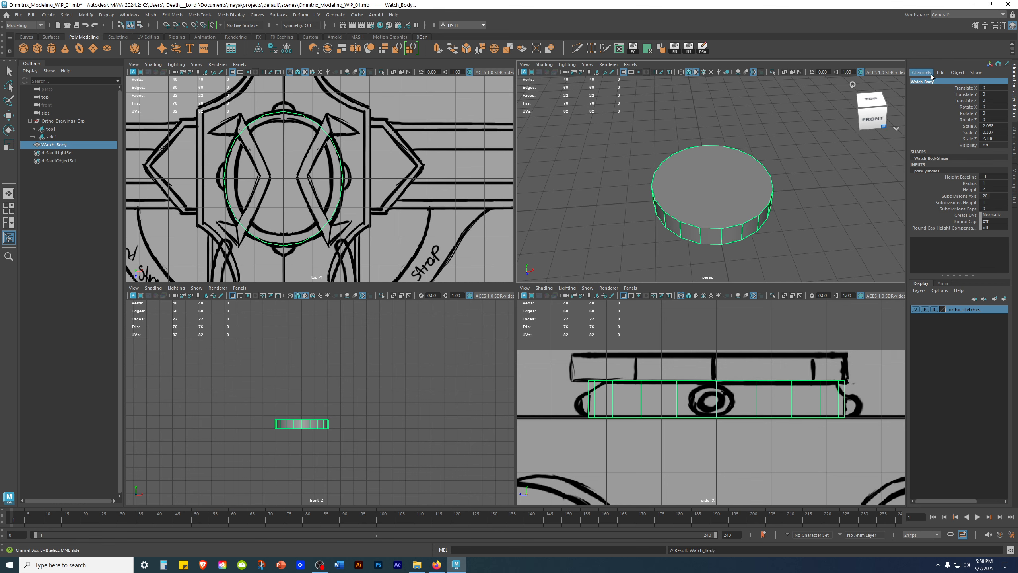
pyautogui.keyDown('alt'); pyautogui.moveTo(691, 192); pyautogui.dragTo(676, 181, button='middle'); pyautogui.keyUp('alt')
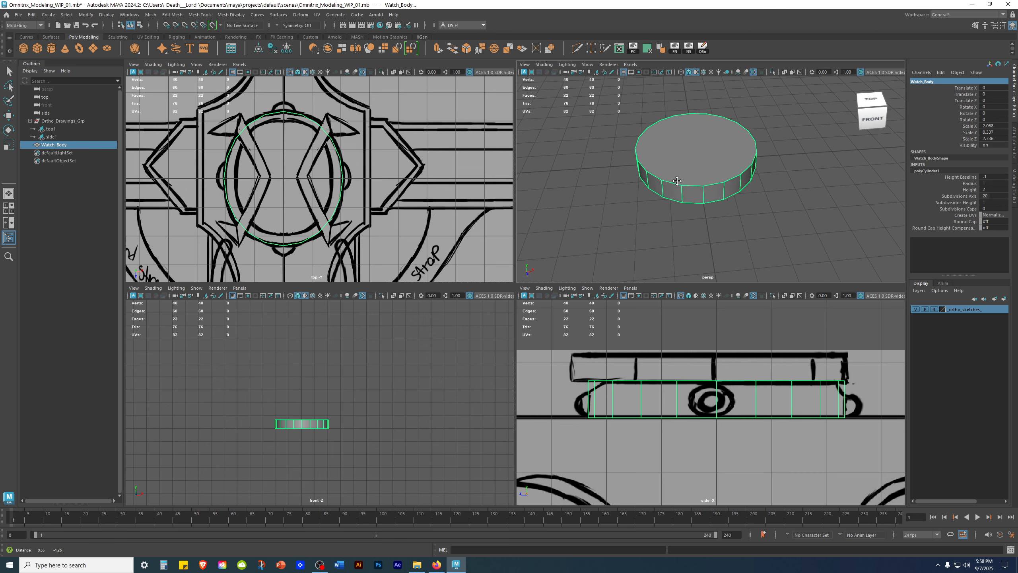
pyautogui.keyDown('alt'); pyautogui.moveTo(676, 181); pyautogui.dragTo(713, 170); pyautogui.keyUp('alt')
pyautogui.keyDown('alt'); pyautogui.moveTo(714, 168); pyautogui.dragTo(709, 188, button='middle'); pyautogui.keyUp('alt')
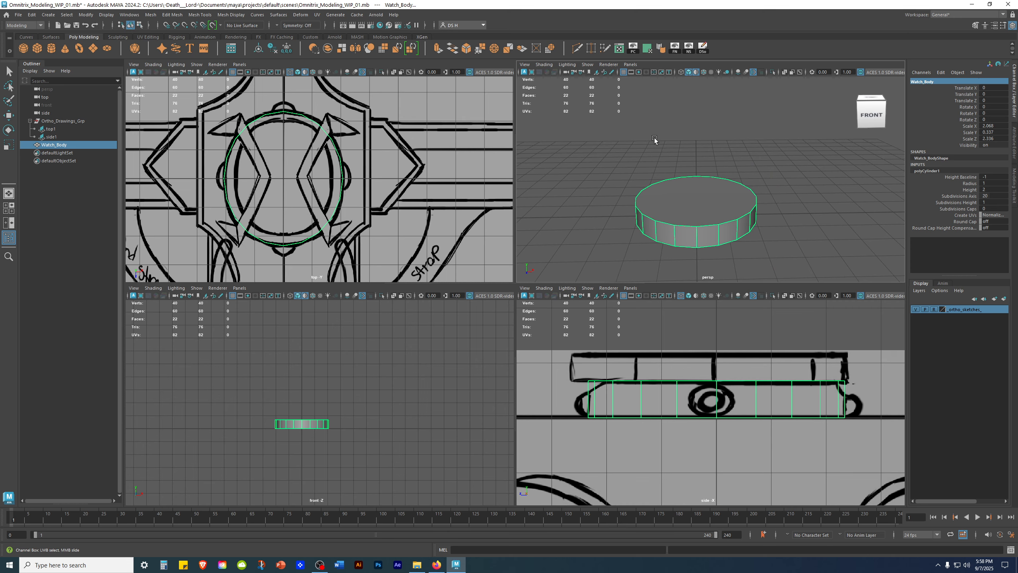
# Step: Save the scene as a new version named Omnitrix_Modeling_WIP_02.mb
pyautogui.hotkey('ctrl', 'shift', 's')
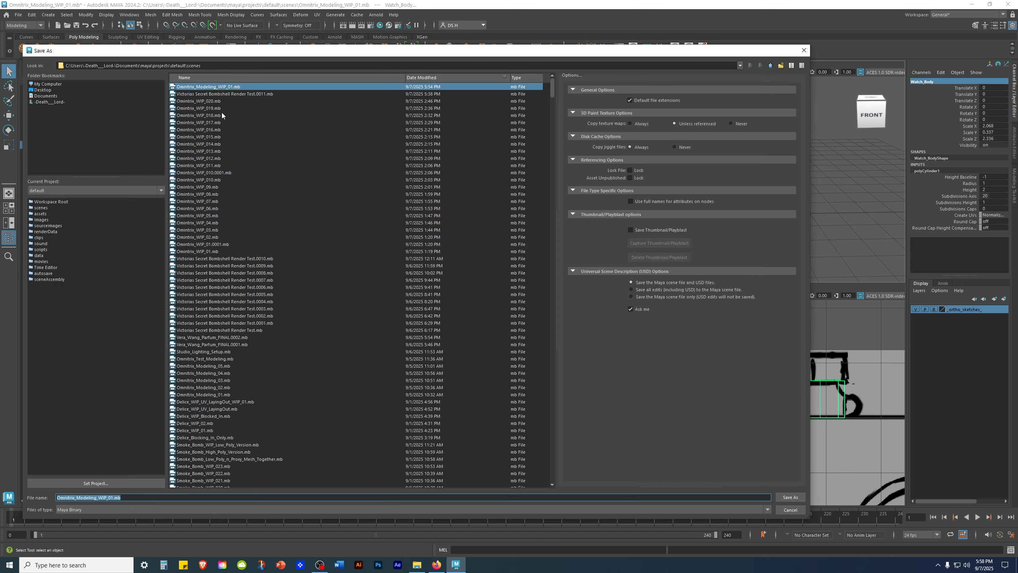
pyautogui.click(118, 497)
pyautogui.write('2')
pyautogui.press('Return')
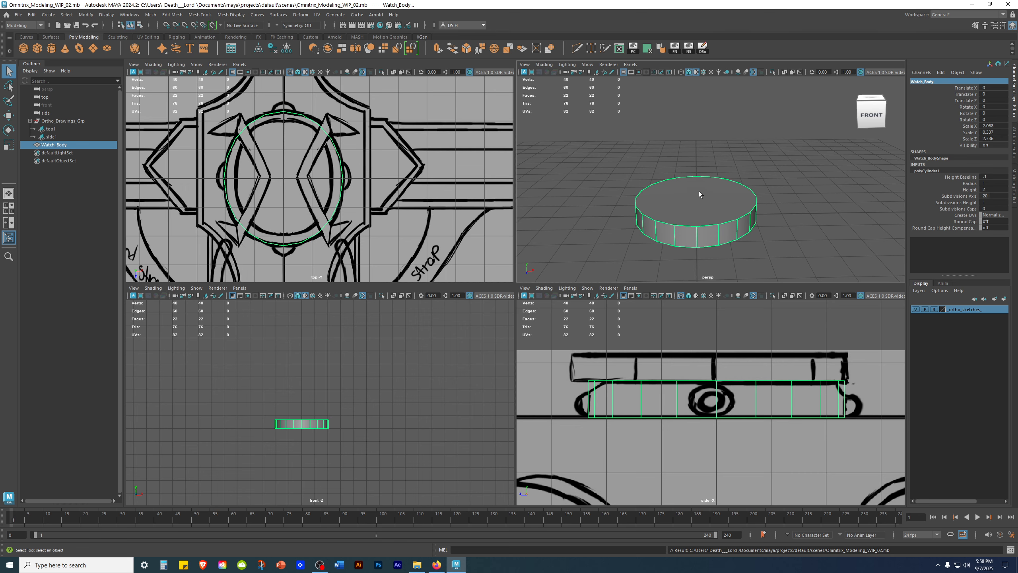
# Step: Show only the perspective view and select the Watch_Body cylinder there
pyautogui.click(780, 168)
pyautogui.click(718, 196)
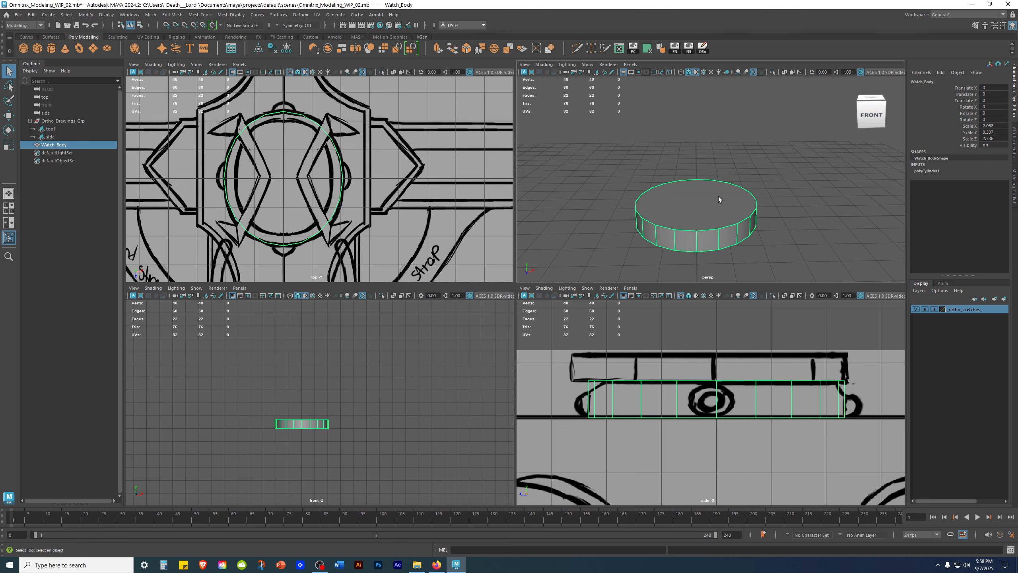
pyautogui.click(781, 165)
pyautogui.keyDown('alt'); pyautogui.moveTo(621, 222); pyautogui.dragTo(707, 204); pyautogui.keyUp('alt')
pyautogui.press('space')
pyautogui.keyDown('alt'); pyautogui.moveTo(613, 239); pyautogui.dragTo(632, 172); pyautogui.keyUp('alt')
pyautogui.rightClick(632, 172)
pyautogui.click(518, 288)
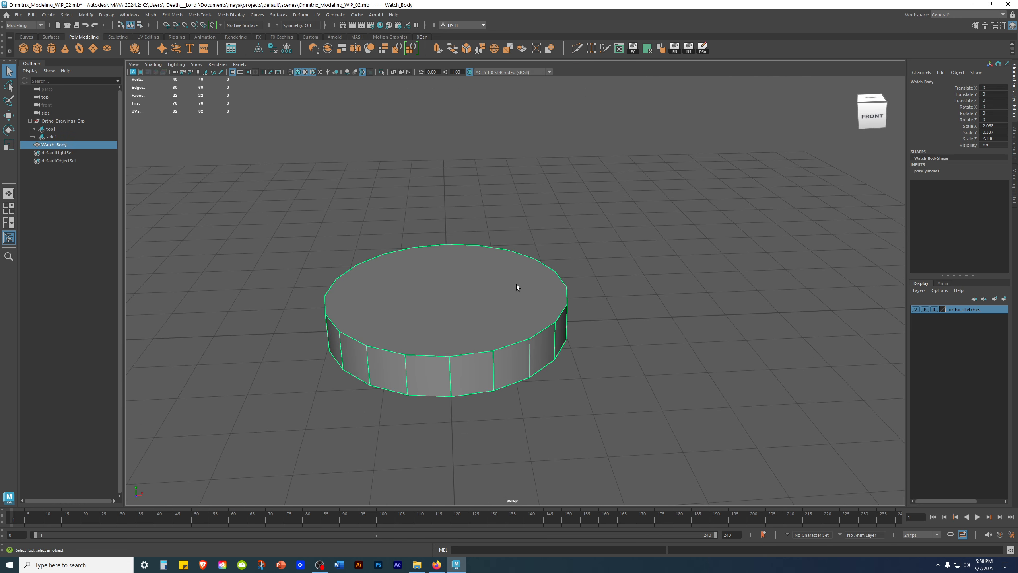
# Step: Switch Watch_Body to face selection and select its top cap face with the Move tool active
pyautogui.rightClick(577, 169)
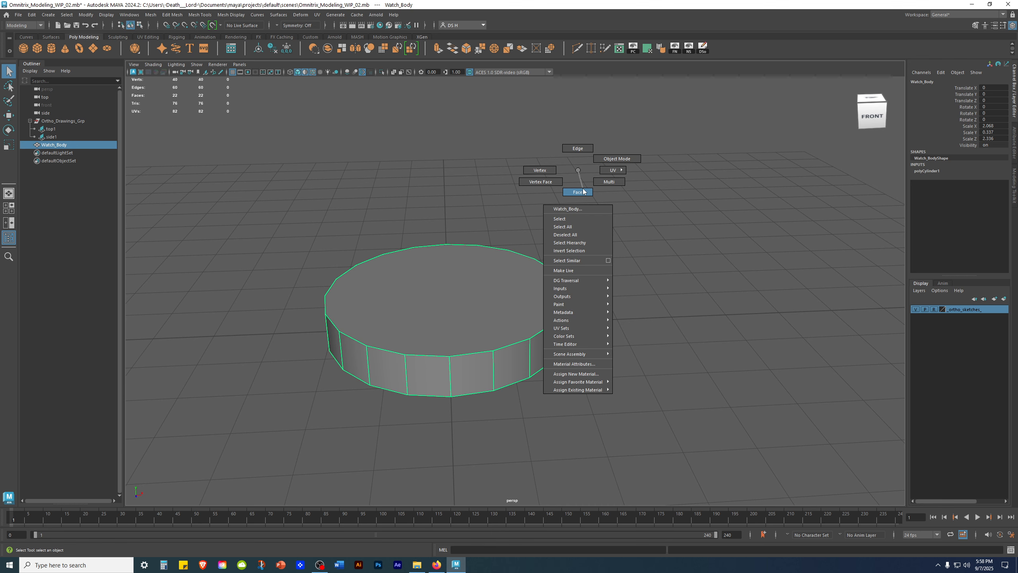
pyautogui.click(583, 191)
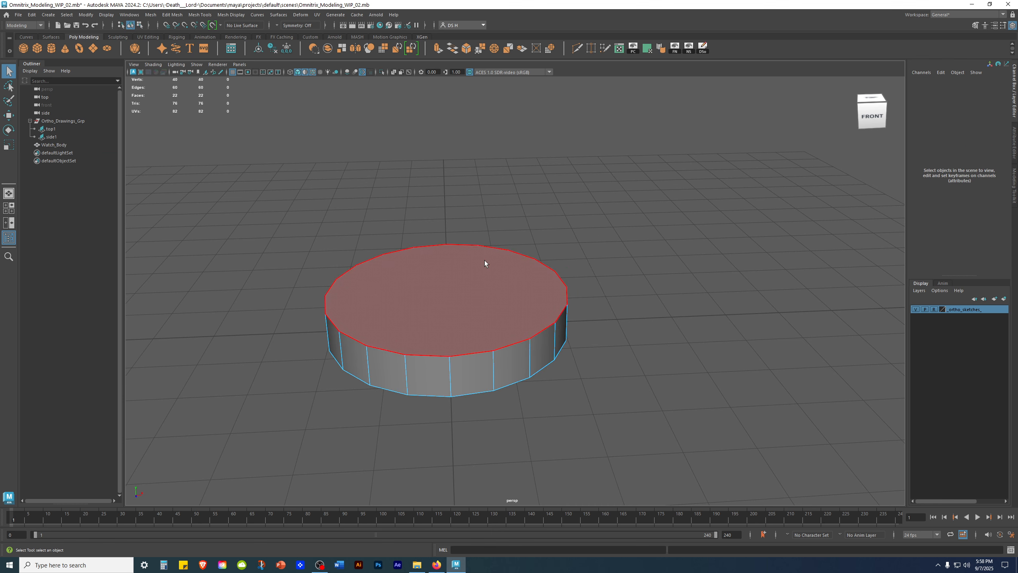
pyautogui.rightClick(590, 161)
pyautogui.click(592, 182)
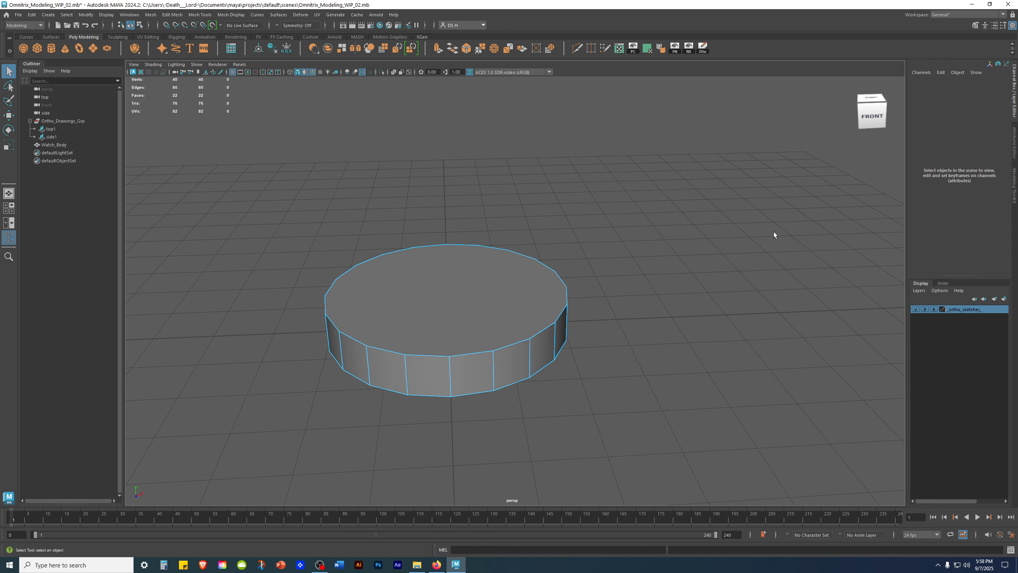
pyautogui.click(449, 288)
pyautogui.press('w')
pyautogui.keyDown('alt'); pyautogui.moveTo(665, 321); pyautogui.dragTo(856, 186); pyautogui.keyUp('alt')
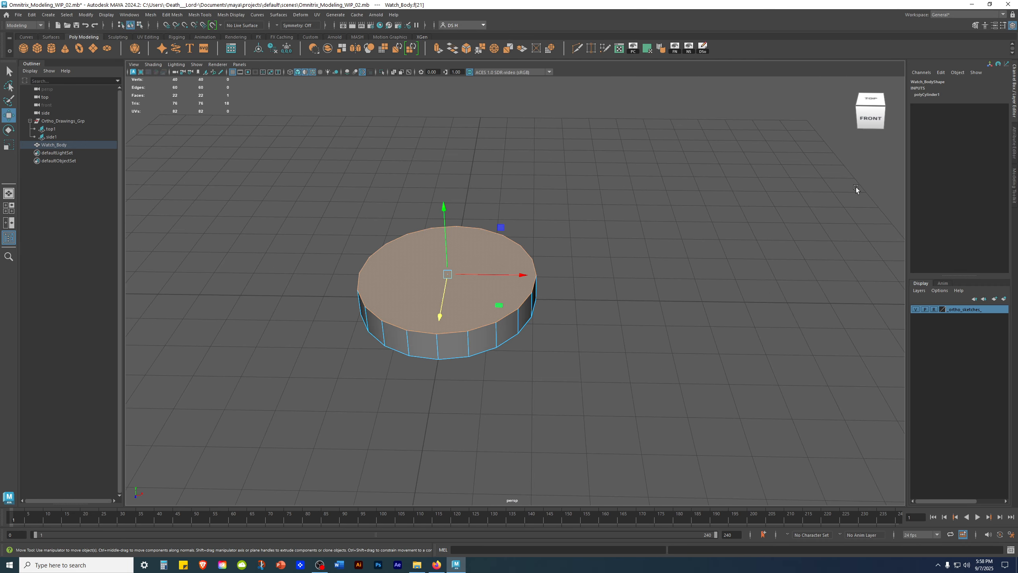
# Step: Bevel the selected top cap face of Watch_Body
pyautogui.keyDown('alt'); pyautogui.moveTo(697, 242); pyautogui.dragTo(716, 250); pyautogui.keyUp('alt')
pyautogui.keyDown('shift'); pyautogui.rightClick(625, 221); pyautogui.keyUp('shift')
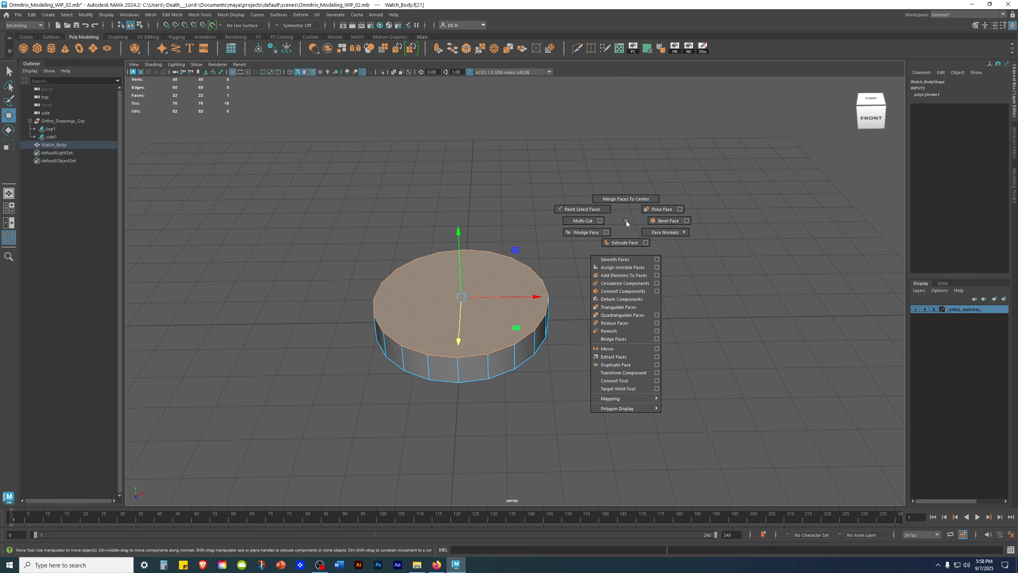
pyautogui.click(668, 221)
pyautogui.keyDown('alt'); pyautogui.moveTo(525, 357); pyautogui.dragTo(550, 342); pyautogui.keyUp('alt')
pyautogui.scroll(2, 533, 351)
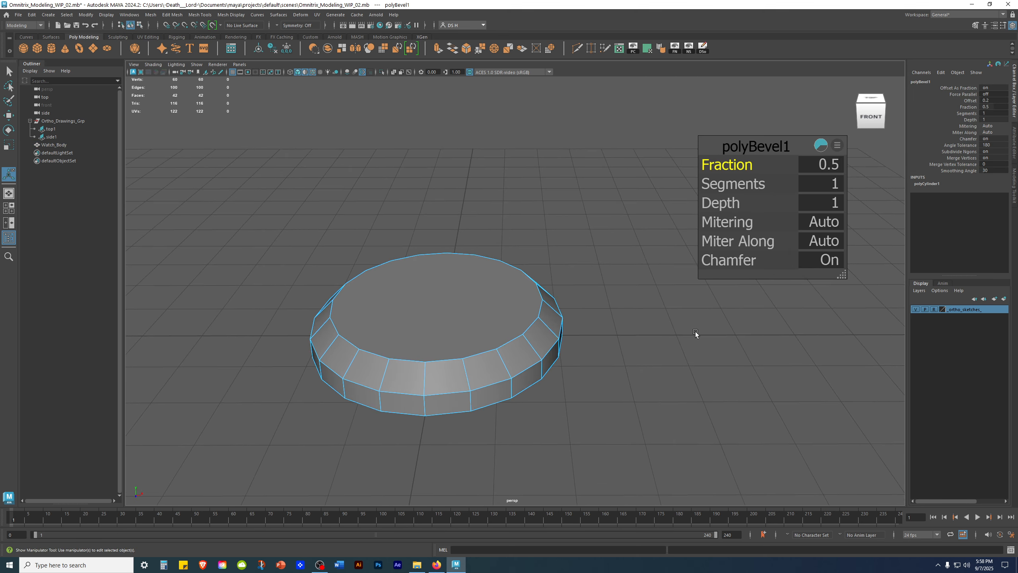
pyautogui.moveTo(842, 275); pyautogui.dragTo(883, 250)
pyautogui.moveTo(543, 288)
pyautogui.keyDown('alt'); pyautogui.mouseDown(button='middle')
pyautogui.moveTo(549, 299)
pyautogui.moveTo(547, 281)
pyautogui.mouseUp(button='middle'); pyautogui.keyUp('alt')
# Step: Return to the four-view layout and enlarge the side view to compare the bevel with the sketch
pyautogui.press('space')
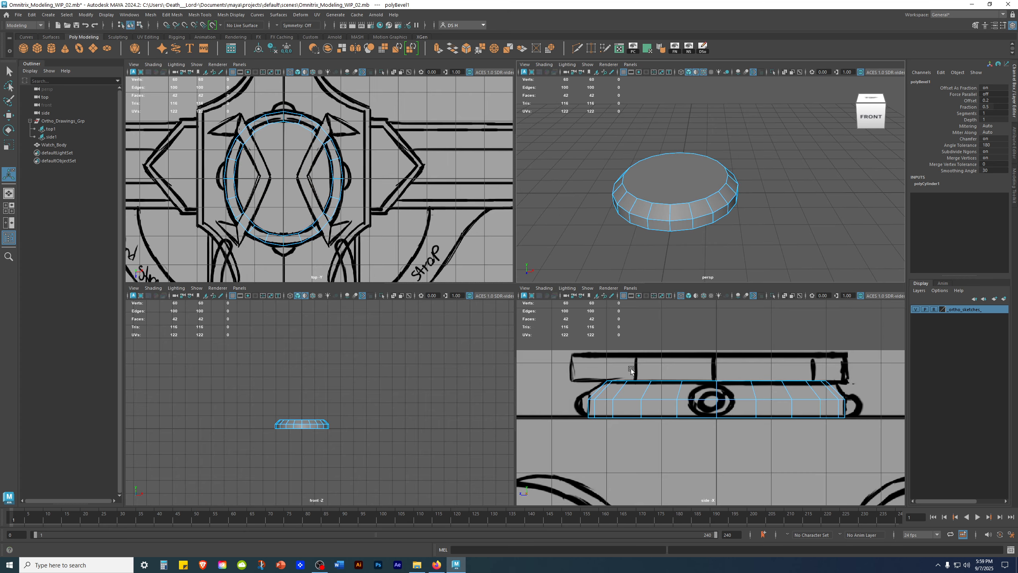
pyautogui.scroll(-3, 726, 400)
pyautogui.moveTo(515, 334); pyautogui.dragTo(345, 328)
pyautogui.moveTo(588, 380)
pyautogui.keyDown('alt'); pyautogui.mouseDown(button='middle')
pyautogui.moveTo(591, 416)
pyautogui.moveTo(573, 390)
pyautogui.mouseUp(button='middle'); pyautogui.keyUp('alt')
pyautogui.scroll(-3, 773, 393)
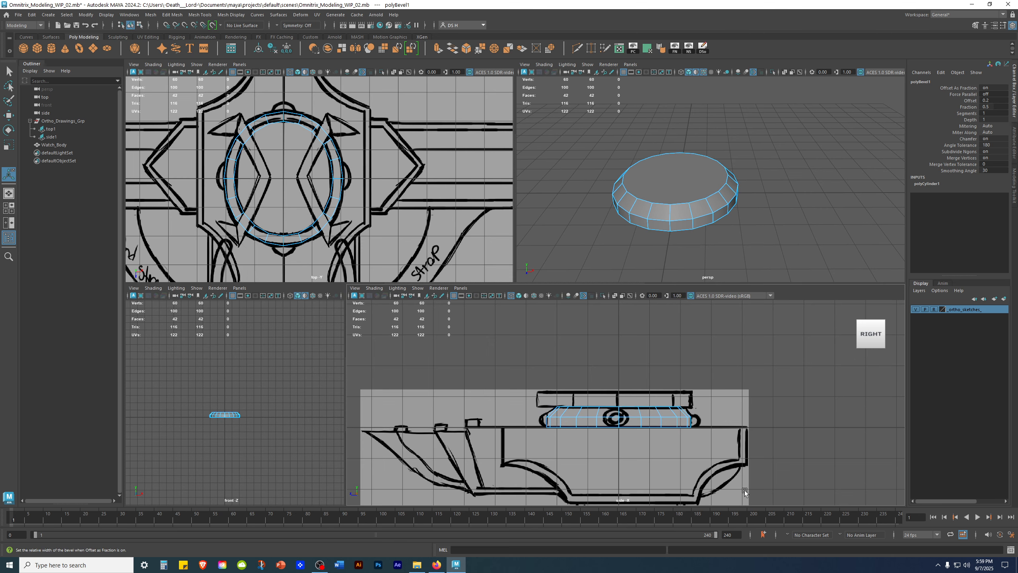
pyautogui.press('t')
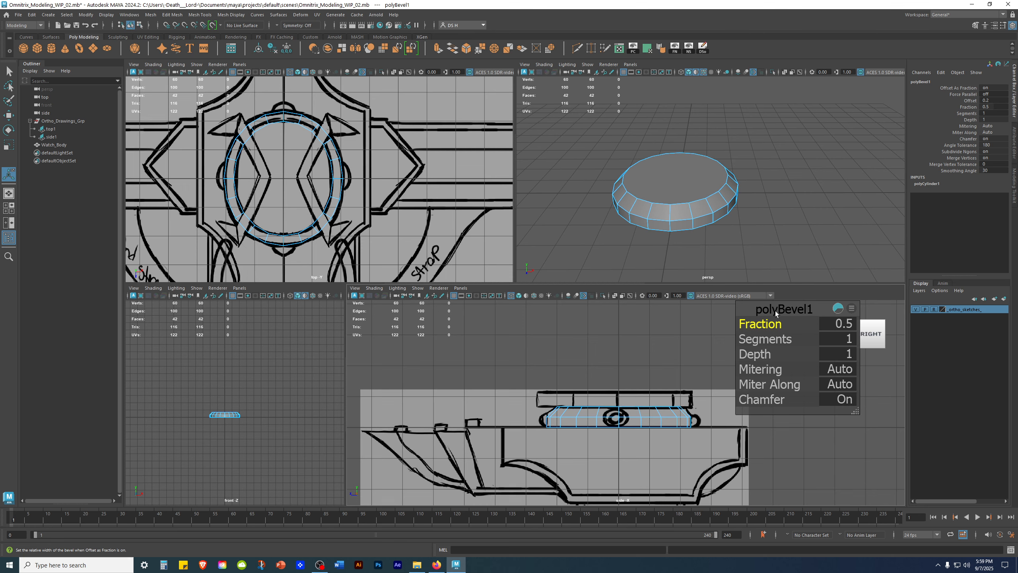
pyautogui.moveTo(783, 350); pyautogui.dragTo(801, 345)
pyautogui.keyDown('alt'); pyautogui.moveTo(673, 445); pyautogui.dragTo(565, 412, button='middle'); pyautogui.keyUp('alt')
pyautogui.keyDown('alt'); pyautogui.moveTo(557, 410); pyautogui.dragTo(591, 407, button='right'); pyautogui.keyUp('alt')
pyautogui.keyDown('alt'); pyautogui.moveTo(588, 402); pyautogui.dragTo(662, 427, button='middle'); pyautogui.keyUp('alt')
pyautogui.keyDown('alt'); pyautogui.moveTo(571, 431); pyautogui.dragTo(595, 439, button='right'); pyautogui.keyUp('alt')
pyautogui.keyDown('alt'); pyautogui.moveTo(595, 439); pyautogui.dragTo(621, 437, button='middle'); pyautogui.keyUp('alt')
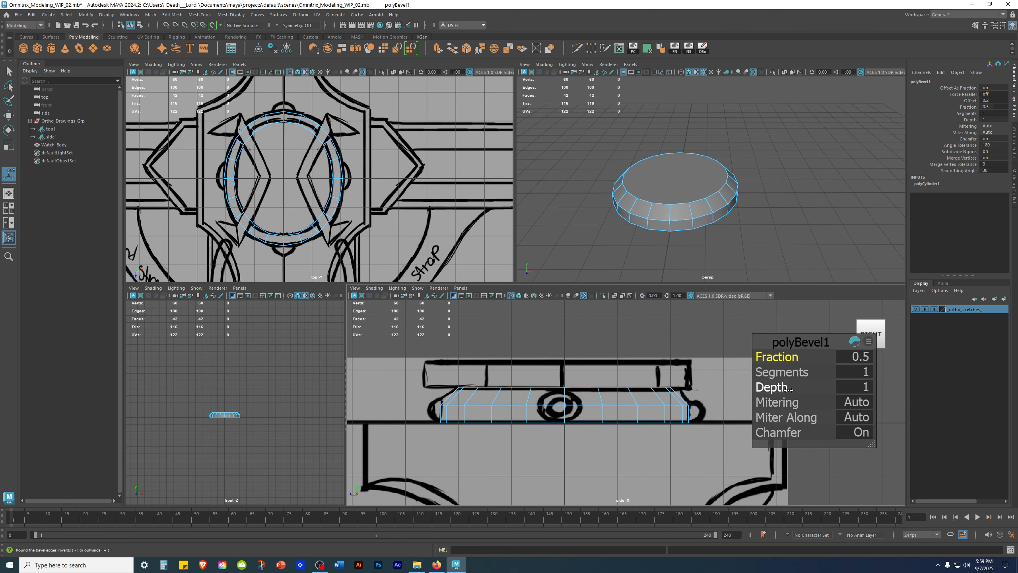
# Step: Set the Watch_Body bevel to 3 segments and a depth of -0.29
pyautogui.click(772, 387)
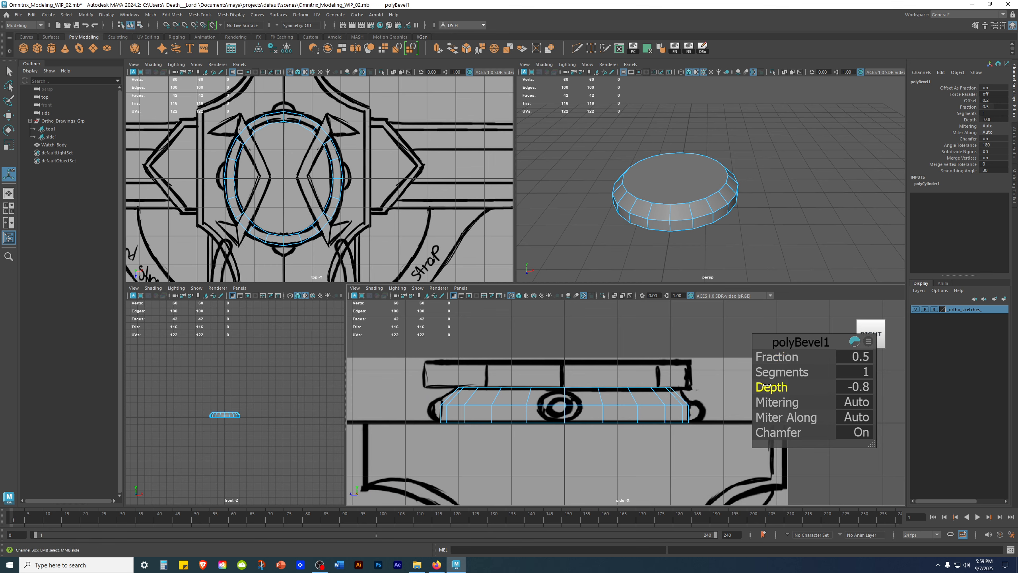
pyautogui.moveTo(781, 372); pyautogui.dragTo(791, 371)
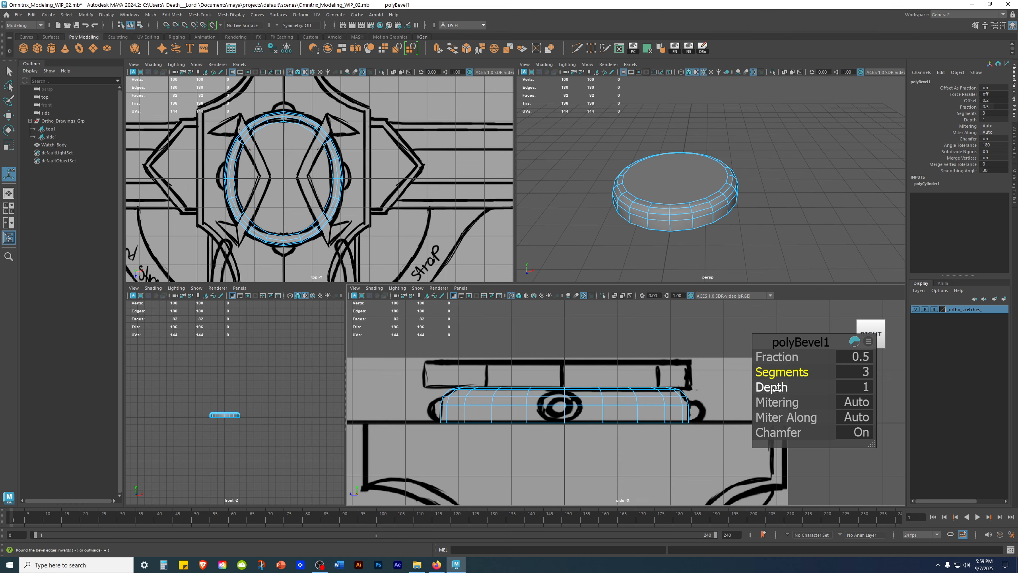
pyautogui.moveTo(775, 388); pyautogui.dragTo(771, 388)
pyautogui.scroll(3, 706, 412)
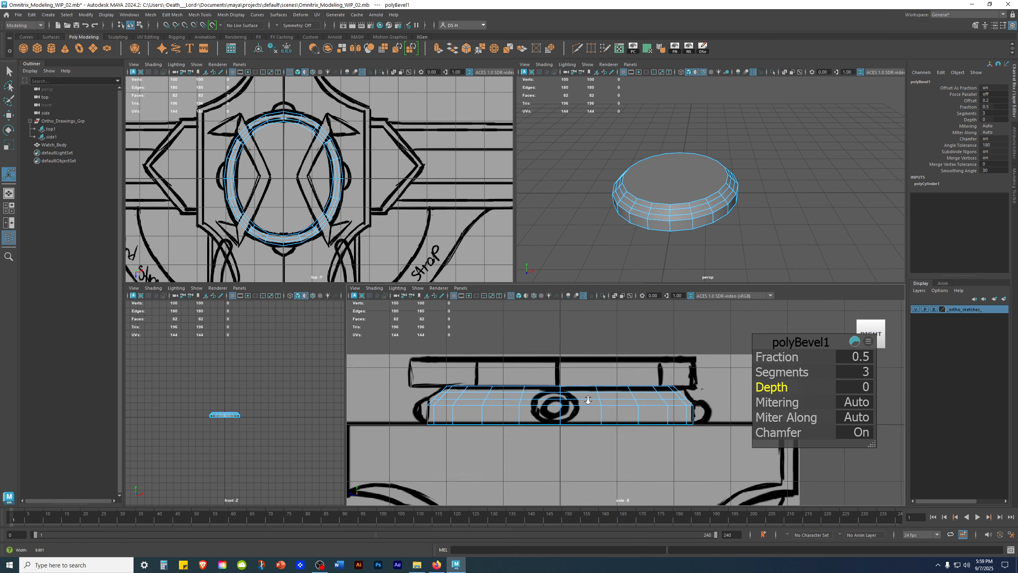
pyautogui.keyDown('alt'); pyautogui.moveTo(706, 412); pyautogui.dragTo(739, 408, button='middle'); pyautogui.keyUp('alt')
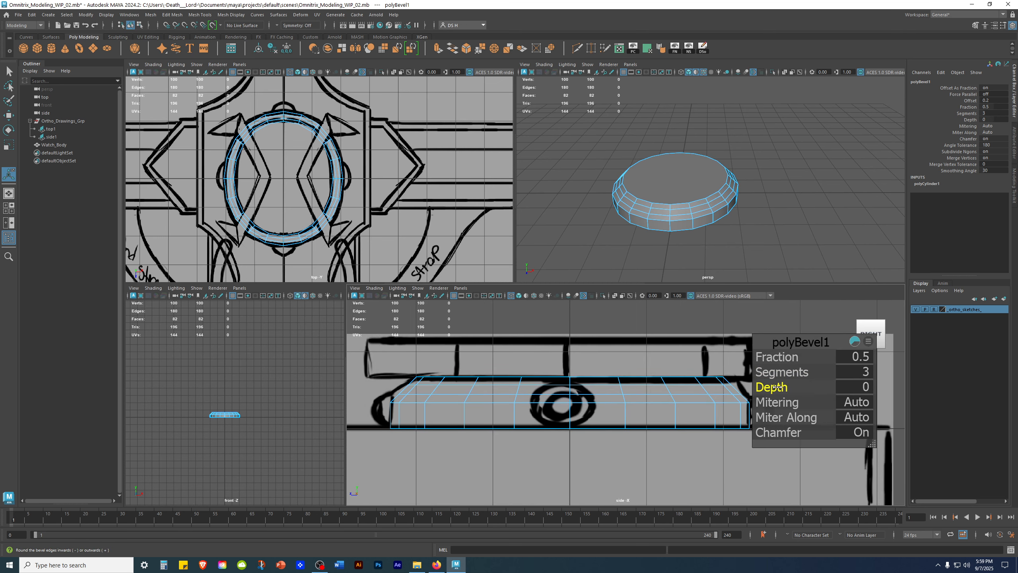
pyautogui.moveTo(777, 387); pyautogui.dragTo(773, 388)
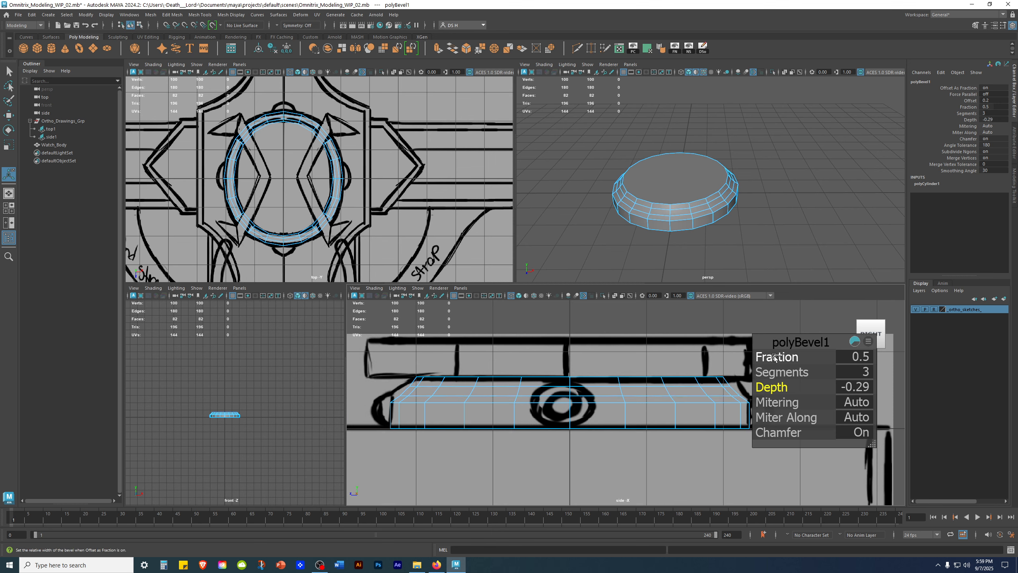
# Step: Reduce the bevel's fraction to 0.39 to fit the sketched profile in the side view
pyautogui.moveTo(791, 347); pyautogui.dragTo(797, 314)
pyautogui.keyDown('alt'); pyautogui.moveTo(670, 358); pyautogui.dragTo(618, 386, button='middle'); pyautogui.keyUp('alt')
pyautogui.moveTo(830, 309); pyautogui.dragTo(806, 309)
pyautogui.keyDown('alt'); pyautogui.moveTo(593, 387); pyautogui.dragTo(547, 394, button='right'); pyautogui.keyUp('alt')
pyautogui.moveTo(751, 326); pyautogui.dragTo(749, 328)
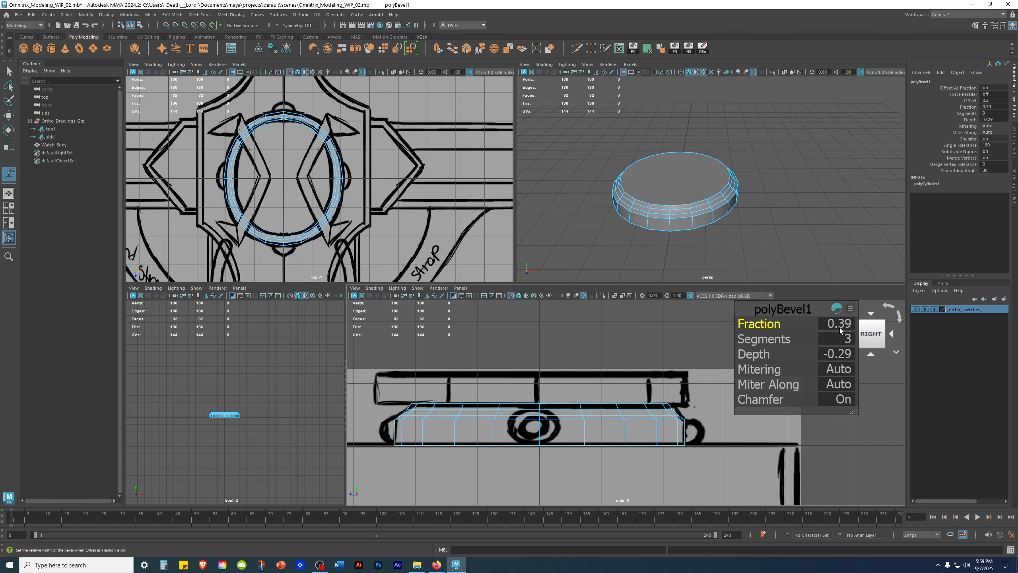
# Step: Set the bevel's depth to -0.31 while keeping its 3 segments
pyautogui.click(760, 335)
pyautogui.moveTo(758, 349); pyautogui.dragTo(762, 348)
pyautogui.click(761, 327)
pyautogui.scroll(2, 715, 373)
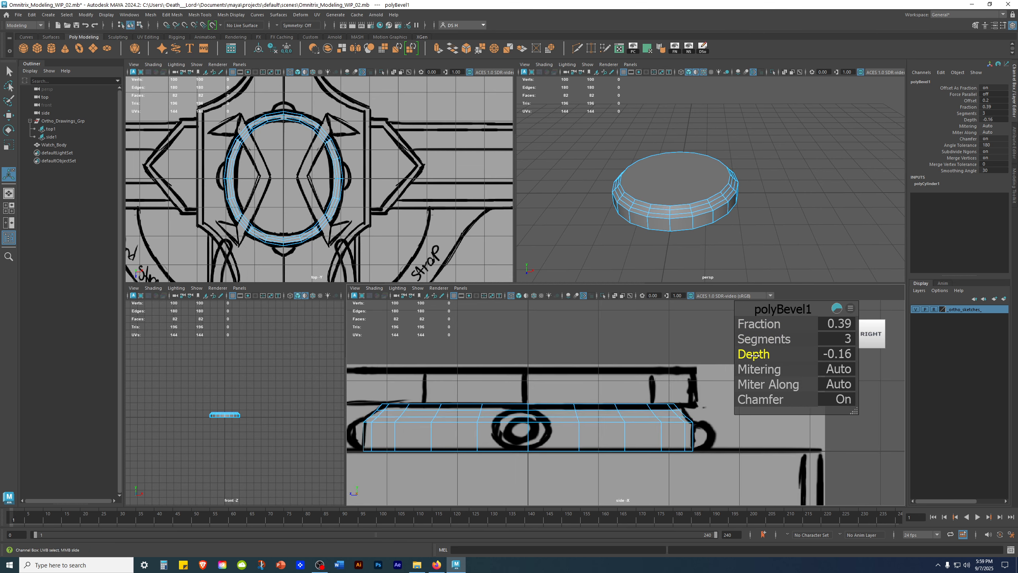
pyautogui.moveTo(751, 352); pyautogui.dragTo(749, 348)
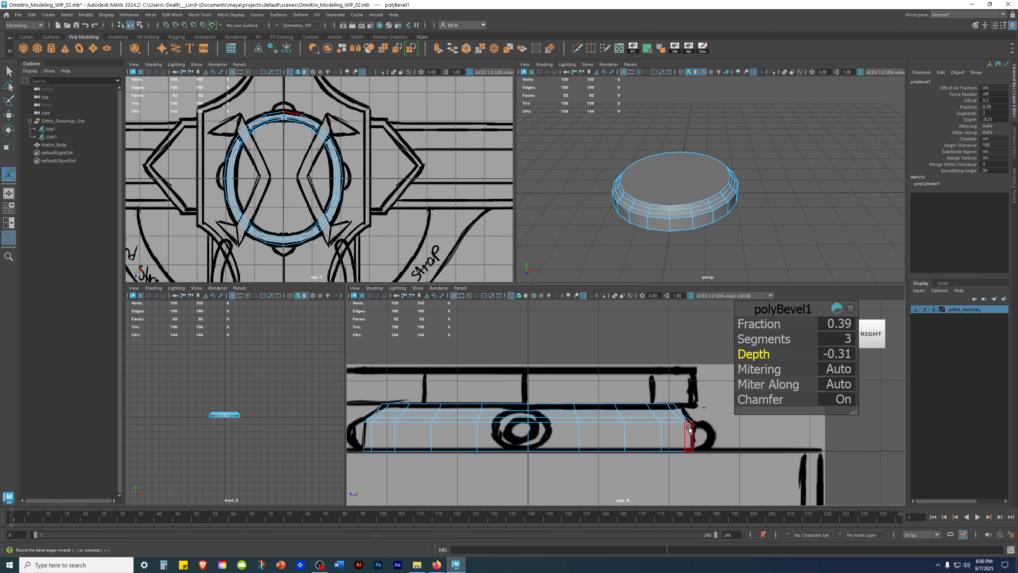
# Step: Leave the bevel tool, return Watch_Body to object mode and deselect it
pyautogui.keyDown('alt'); pyautogui.moveTo(617, 426); pyautogui.dragTo(691, 417, button='middle'); pyautogui.keyUp('alt')
pyautogui.moveTo(751, 180)
pyautogui.keyDown('alt'); pyautogui.mouseDown()
pyautogui.moveTo(750, 162)
pyautogui.moveTo(749, 204)
pyautogui.moveTo(749, 168)
pyautogui.moveTo(763, 180)
pyautogui.mouseUp(); pyautogui.keyUp('alt')
pyautogui.click(763, 180)
pyautogui.moveTo(725, 178); pyautogui.dragTo(764, 165, button='right')
pyautogui.press('q')
pyautogui.click(805, 173)
pyautogui.moveTo(800, 160)
pyautogui.keyDown('alt'); pyautogui.mouseDown()
pyautogui.moveTo(790, 204)
pyautogui.moveTo(777, 132)
pyautogui.moveTo(780, 172)
pyautogui.moveTo(782, 148)
pyautogui.moveTo(788, 158)
pyautogui.mouseUp(); pyautogui.keyUp('alt')
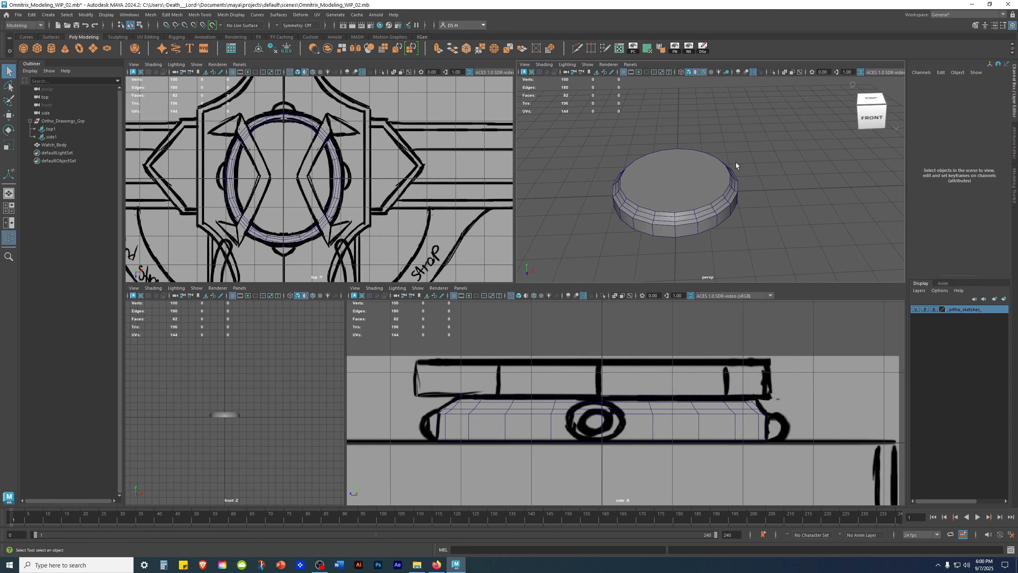
pyautogui.click(697, 168)
pyautogui.moveTo(773, 142); pyautogui.dragTo(921, 82, button='right')
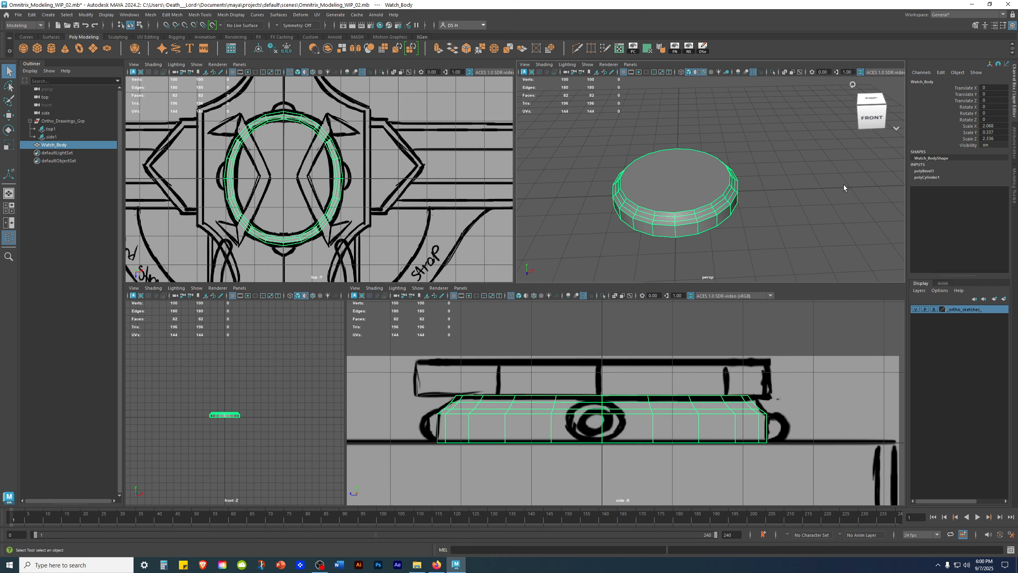
pyautogui.click(786, 206)
pyautogui.keyDown('alt'); pyautogui.moveTo(786, 207); pyautogui.dragTo(780, 209); pyautogui.keyUp('alt')
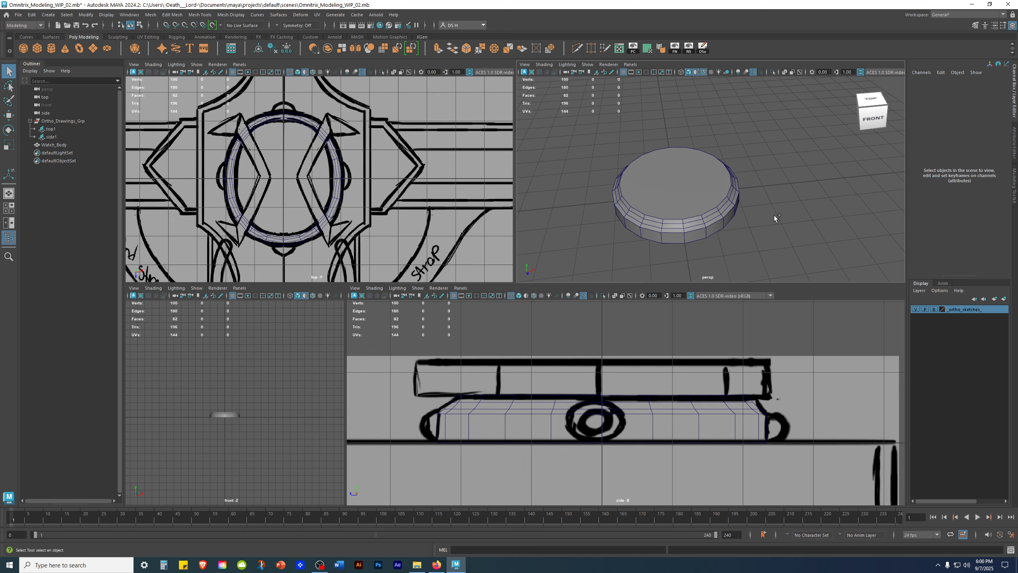
# Step: Save the scene as a new version named Omnitrix_Modeling_WIP_03.mb
pyautogui.hotkey('ctrl', 'shift', 's')
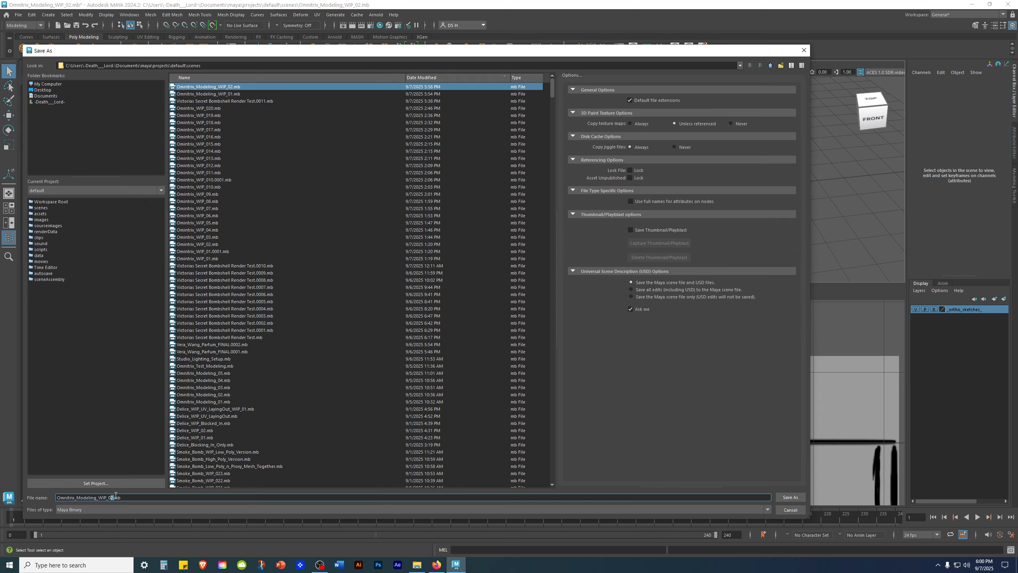
pyautogui.write('3')
pyautogui.press('Return')
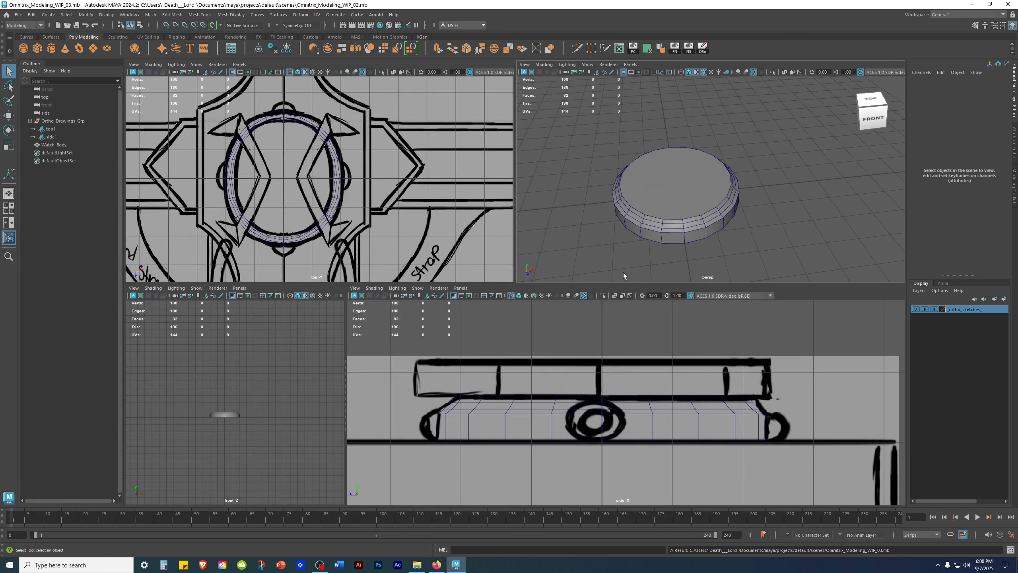
# Step: Switch Watch_Body to face selection and select its beveled top's cap face with the Move tool active
pyautogui.keyDown('alt'); pyautogui.moveTo(663, 161); pyautogui.dragTo(736, 196); pyautogui.keyUp('alt')
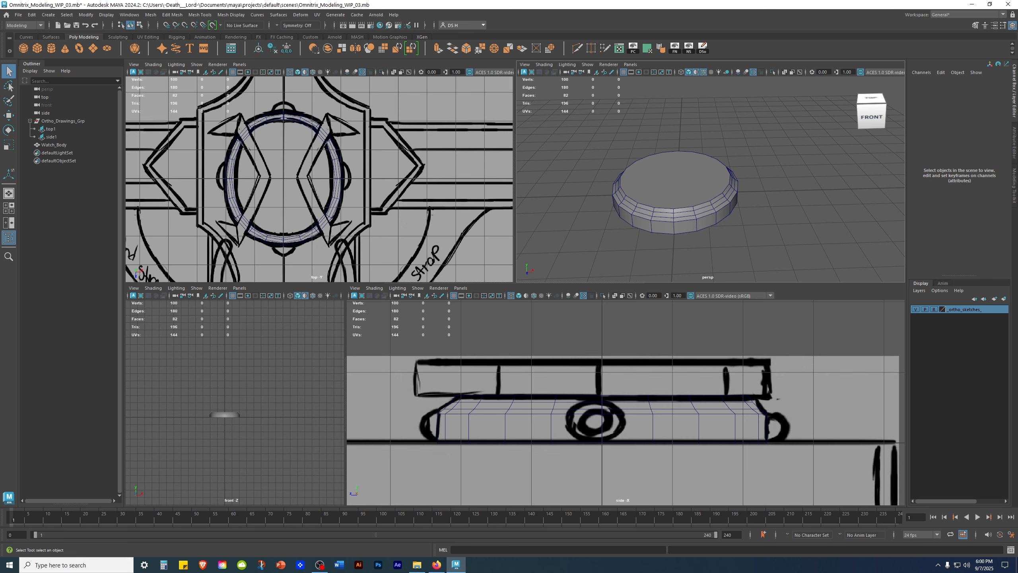
pyautogui.keyDown('alt'); pyautogui.moveTo(753, 205); pyautogui.dragTo(786, 194, button='middle'); pyautogui.keyUp('alt')
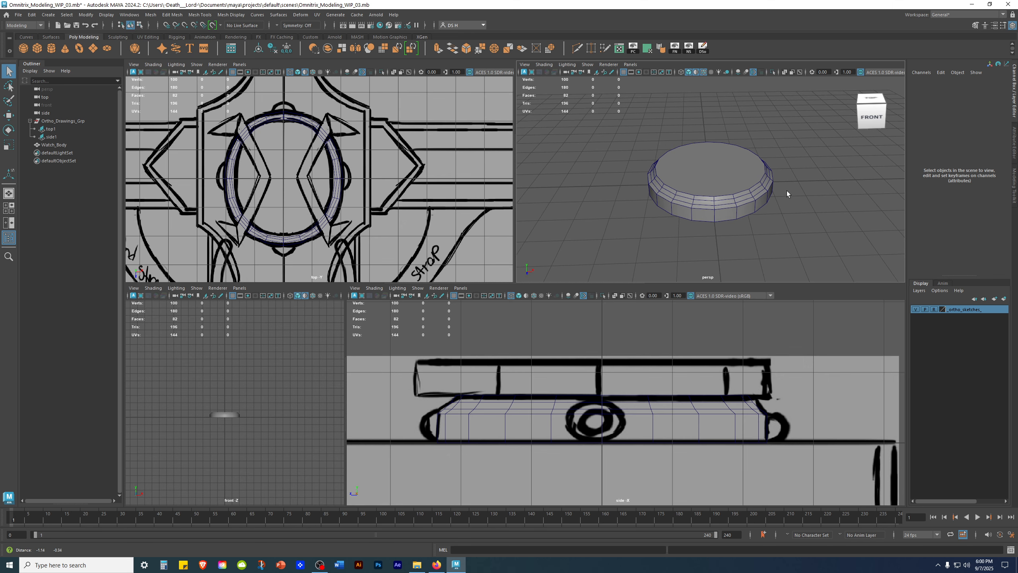
pyautogui.keyDown('alt'); pyautogui.moveTo(745, 194); pyautogui.dragTo(746, 201); pyautogui.keyUp('alt')
pyautogui.scroll(3, 746, 201)
pyautogui.click(718, 145)
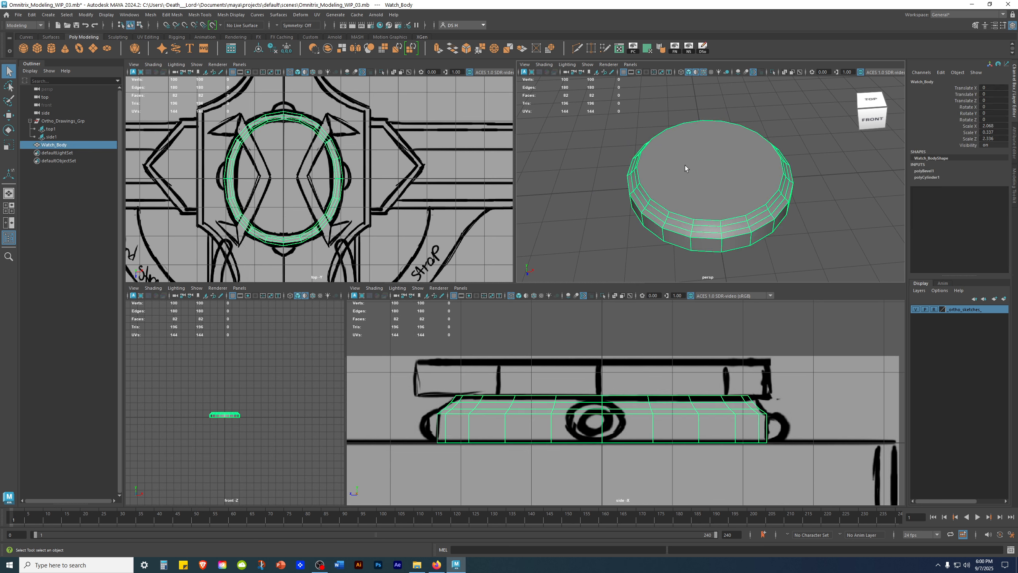
pyautogui.rightClick(800, 109)
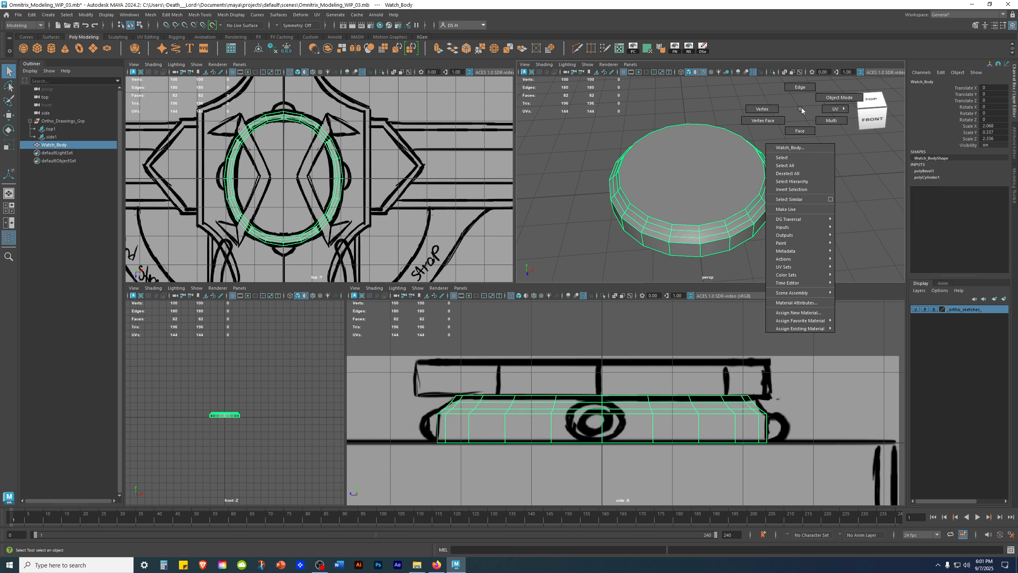
pyautogui.click(802, 131)
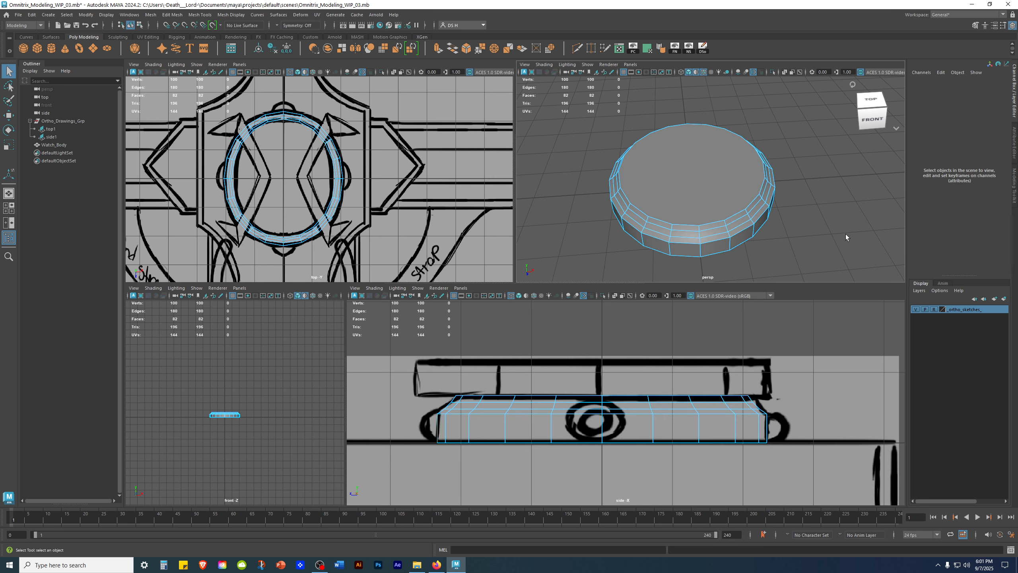
pyautogui.click(733, 173)
pyautogui.press('w')
pyautogui.keyDown('alt'); pyautogui.moveTo(841, 195); pyautogui.dragTo(840, 214); pyautogui.keyUp('alt')
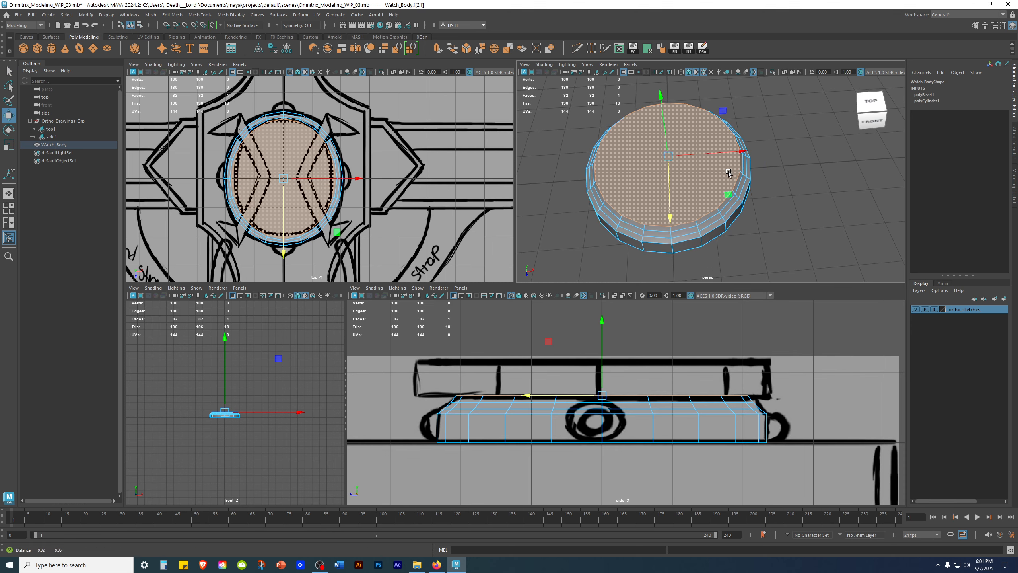
# Step: Check the cap face against the top sketch and apply Extrude Face to it
pyautogui.scroll(2, 344, 184)
pyautogui.scroll(5, 344, 184)
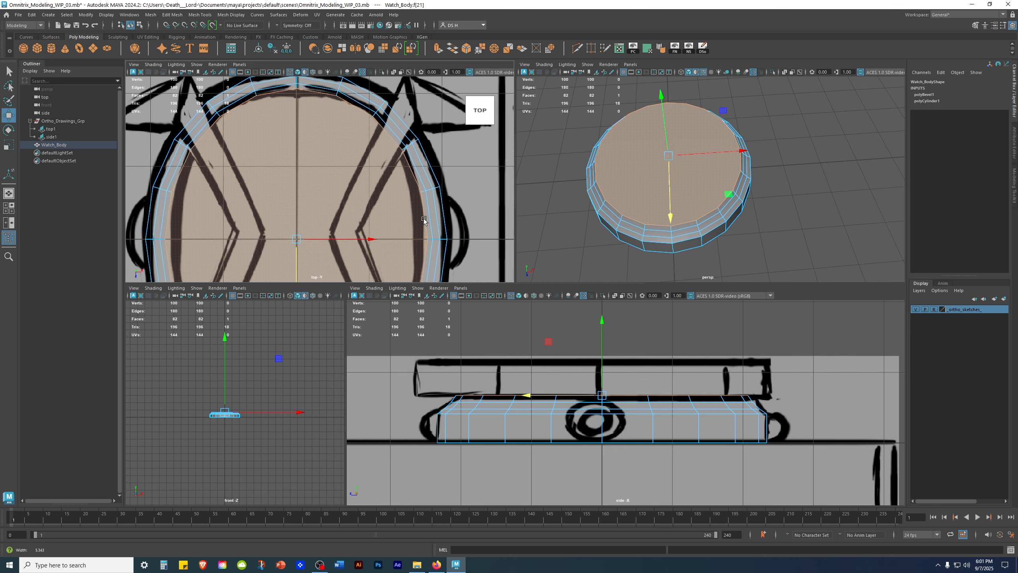
pyautogui.keyDown('alt'); pyautogui.moveTo(439, 228); pyautogui.dragTo(336, 217, button='middle'); pyautogui.keyUp('alt')
pyautogui.keyDown('alt'); pyautogui.moveTo(281, 199); pyautogui.dragTo(326, 229, button='middle'); pyautogui.keyUp('alt')
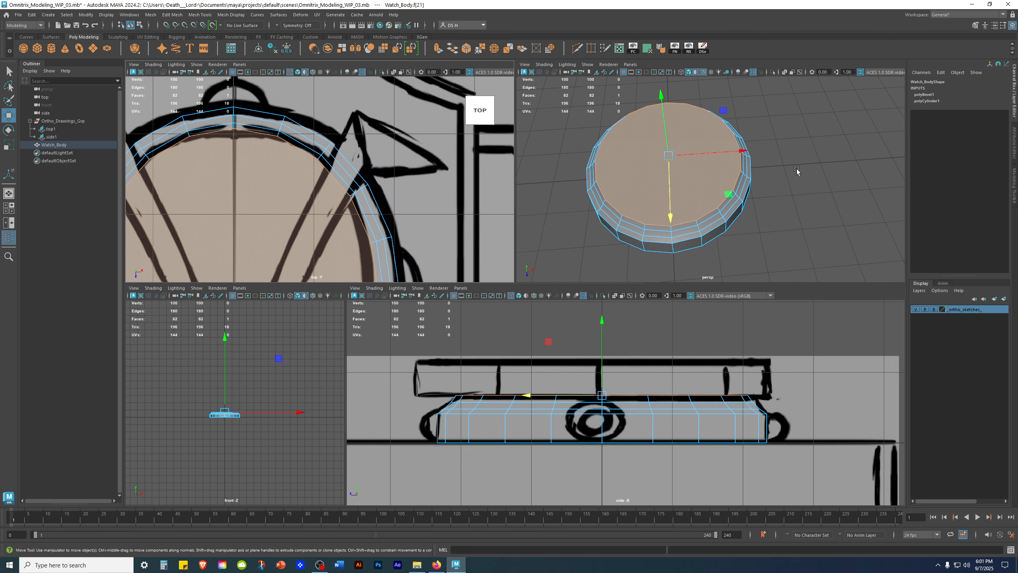
pyautogui.keyDown('shift'); pyautogui.rightClick(794, 121); pyautogui.keyUp('shift')
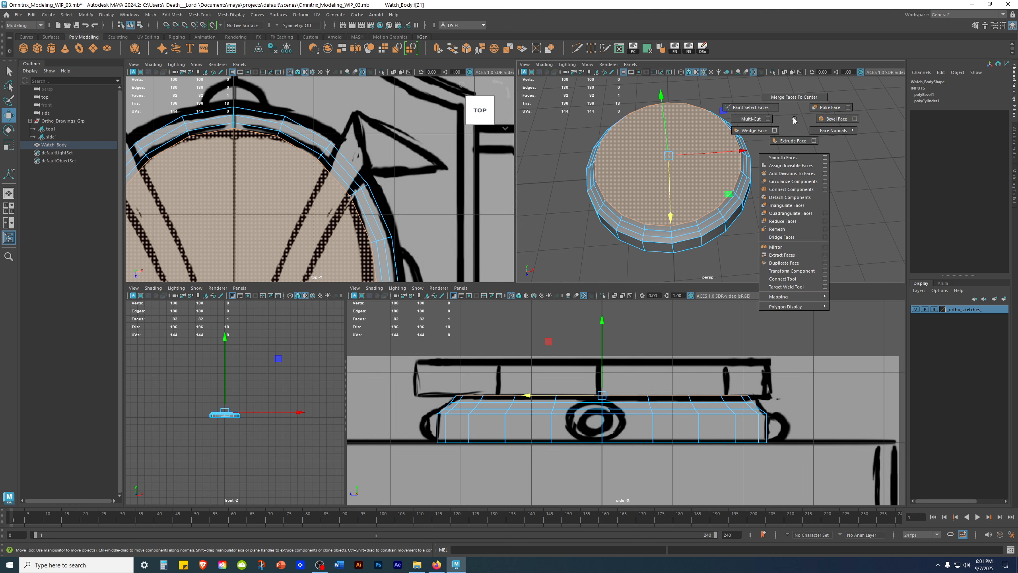
pyautogui.click(792, 141)
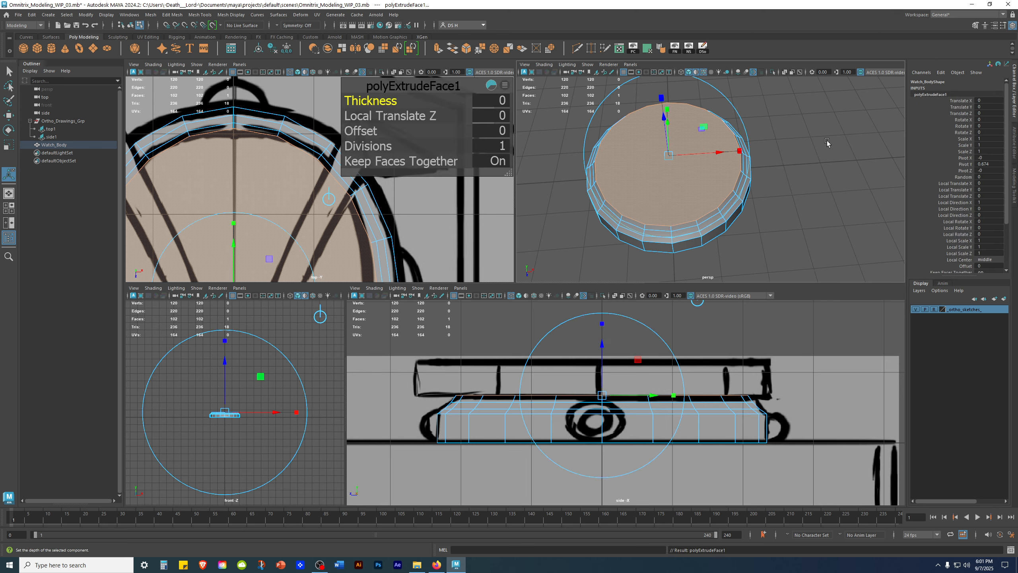
# Step: Show only the perspective view and place the extrude settings clear of the model
pyautogui.keyDown('alt'); pyautogui.moveTo(750, 178); pyautogui.dragTo(771, 198); pyautogui.keyUp('alt')
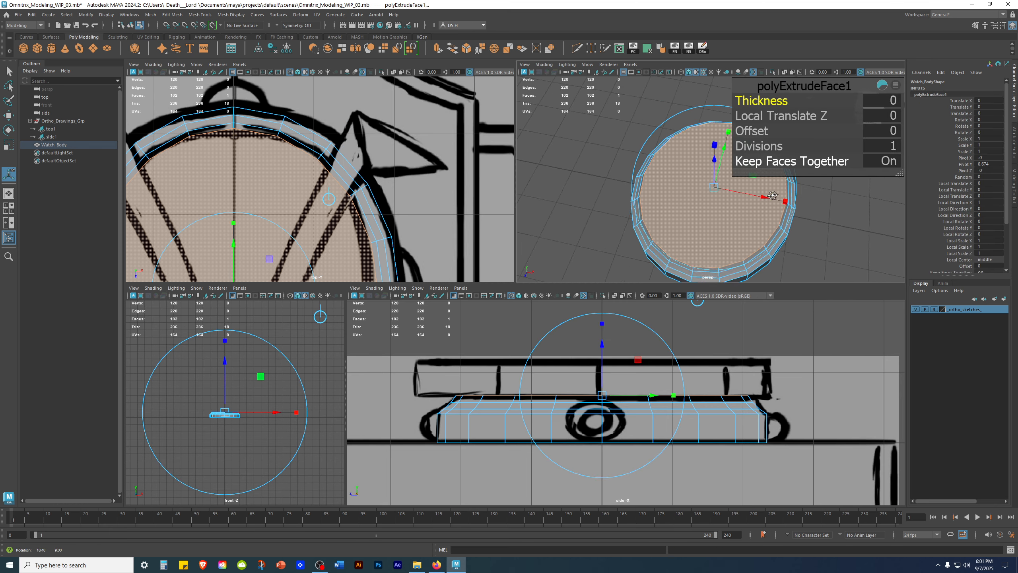
pyautogui.keyDown('alt'); pyautogui.moveTo(768, 210); pyautogui.dragTo(618, 190, button='middle'); pyautogui.keyUp('alt')
pyautogui.keyDown('alt'); pyautogui.moveTo(617, 190); pyautogui.dragTo(641, 173); pyautogui.keyUp('alt')
pyautogui.keyDown('alt'); pyautogui.moveTo(641, 173); pyautogui.dragTo(689, 204, button='middle'); pyautogui.keyUp('alt')
pyautogui.keyDown('alt'); pyautogui.moveTo(688, 203); pyautogui.dragTo(697, 218); pyautogui.keyUp('alt')
pyautogui.keyDown('alt'); pyautogui.moveTo(702, 226); pyautogui.dragTo(712, 219, button='middle'); pyautogui.keyUp('alt')
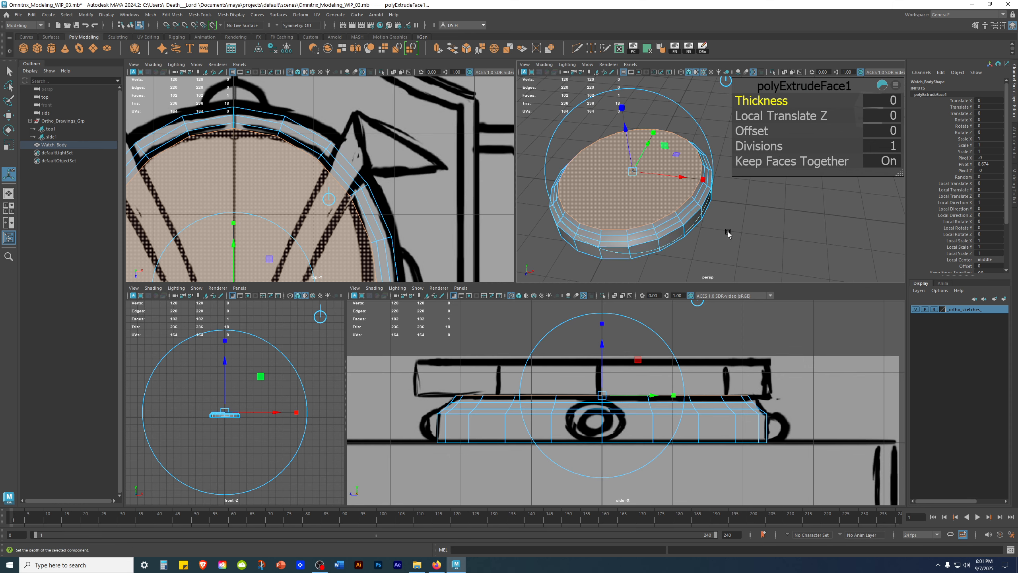
pyautogui.press('space')
pyautogui.moveTo(450, 337); pyautogui.dragTo(676, 124)
pyautogui.moveTo(773, 210); pyautogui.dragTo(804, 229)
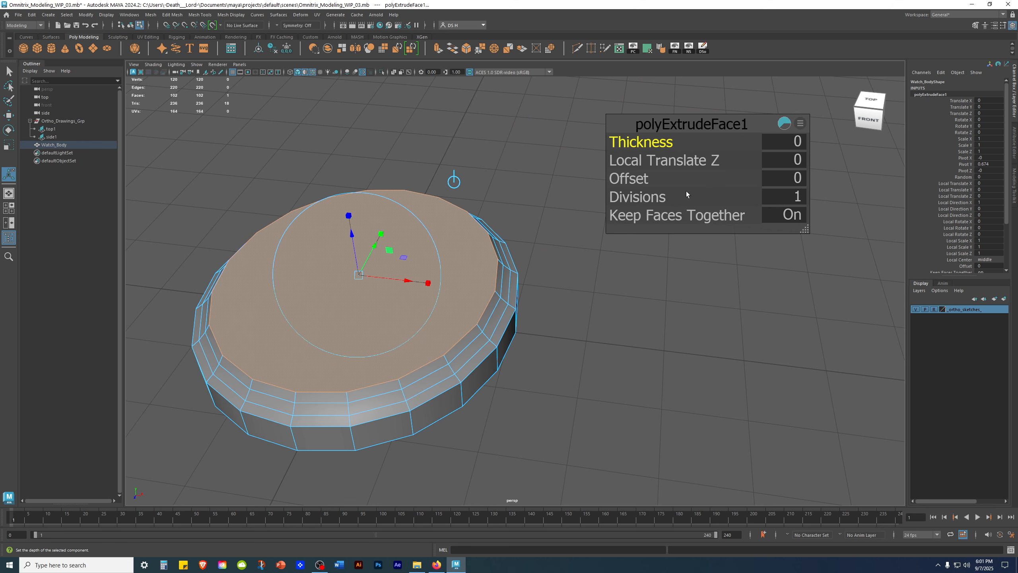
# Step: Try an extrusion offset of 0.2 on the top cap face and inspect the resulting rim
pyautogui.moveTo(629, 182); pyautogui.dragTo(642, 177)
pyautogui.keyDown('alt'); pyautogui.moveTo(469, 256); pyautogui.dragTo(497, 240); pyautogui.keyUp('alt')
pyautogui.keyDown('alt'); pyautogui.moveTo(498, 241); pyautogui.dragTo(727, 385, button='right'); pyautogui.keyUp('alt')
pyautogui.keyDown('alt'); pyautogui.moveTo(581, 280); pyautogui.dragTo(673, 345, button='middle'); pyautogui.keyUp('alt')
pyautogui.keyDown('alt'); pyautogui.moveTo(673, 345); pyautogui.dragTo(580, 362); pyautogui.keyUp('alt')
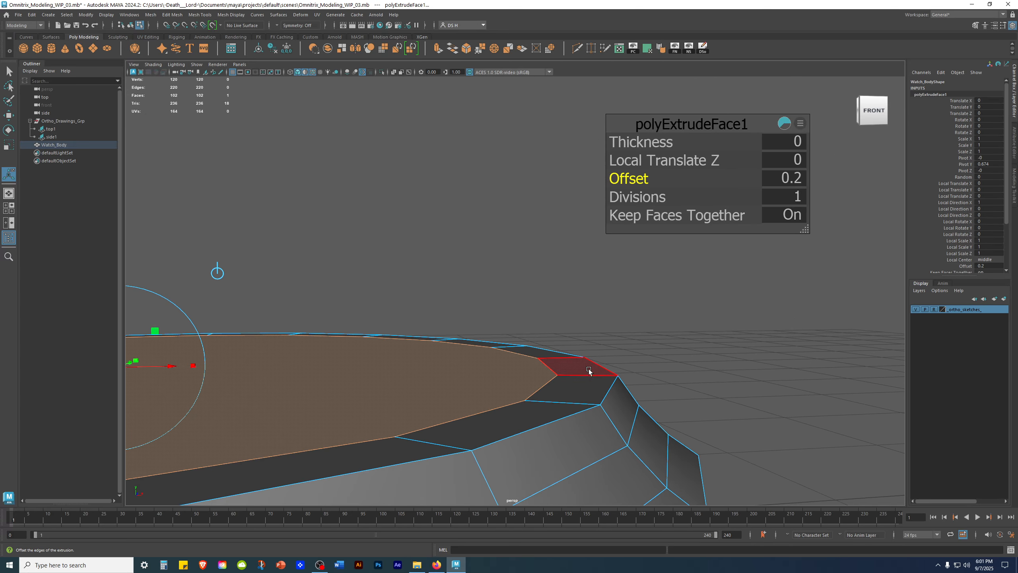
# Step: Undo the offset applied to the top cap face extrusion
pyautogui.hotkey('ctrl', 'z')
pyautogui.hotkey('ctrl', 'z')
pyautogui.hotkey('ctrl', 'z')
pyautogui.hotkey('ctrl', 'z')
pyautogui.hotkey('ctrl', 'z')
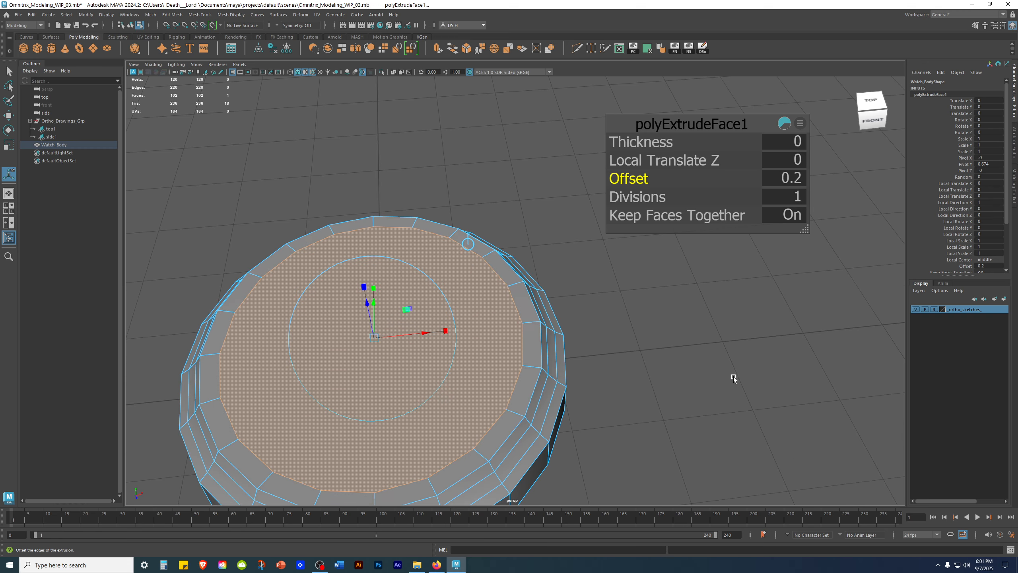
pyautogui.keyDown('alt'); pyautogui.moveTo(723, 377); pyautogui.dragTo(590, 265); pyautogui.keyUp('alt')
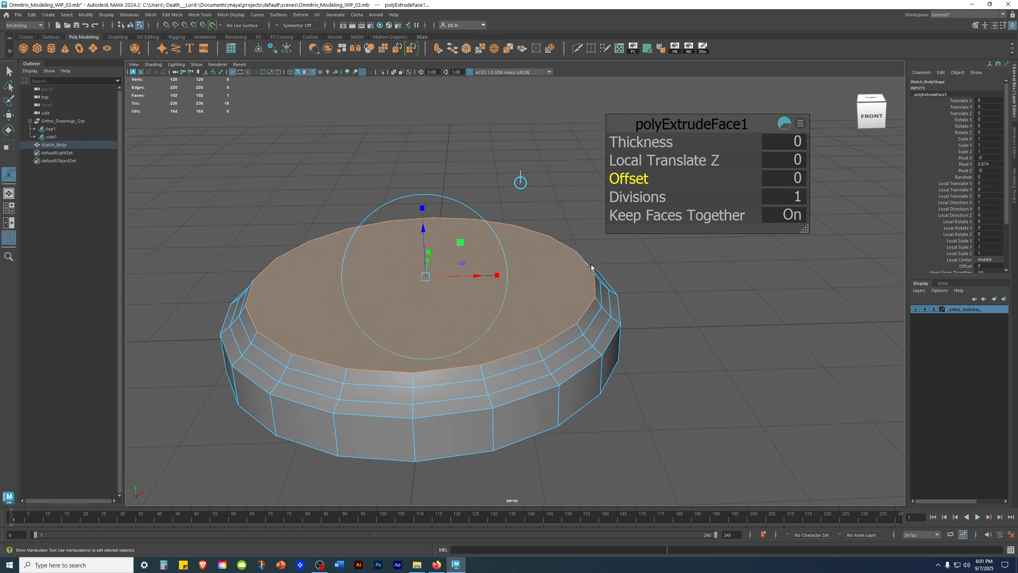
# Step: Scale the extruded top cap face uniformly inward to form a narrow flat rim around it
pyautogui.press('r')
pyautogui.keyDown('alt'); pyautogui.moveTo(741, 352); pyautogui.dragTo(715, 359); pyautogui.keyUp('alt')
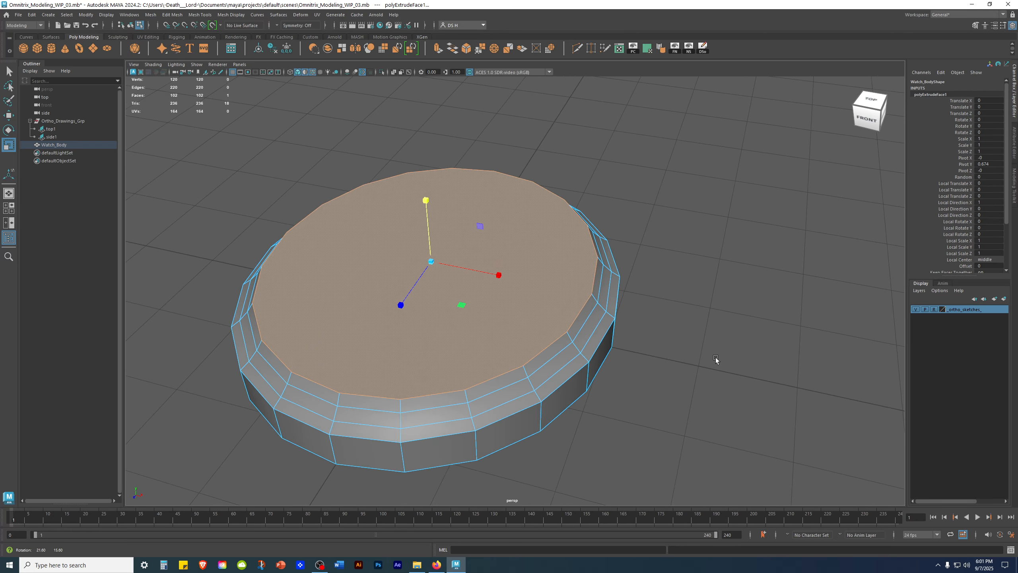
pyautogui.keyDown('alt'); pyautogui.moveTo(611, 300); pyautogui.dragTo(612, 309); pyautogui.keyUp('alt')
pyautogui.moveTo(430, 261); pyautogui.dragTo(407, 284)
pyautogui.keyDown('alt'); pyautogui.moveTo(638, 305); pyautogui.dragTo(651, 283); pyautogui.keyUp('alt')
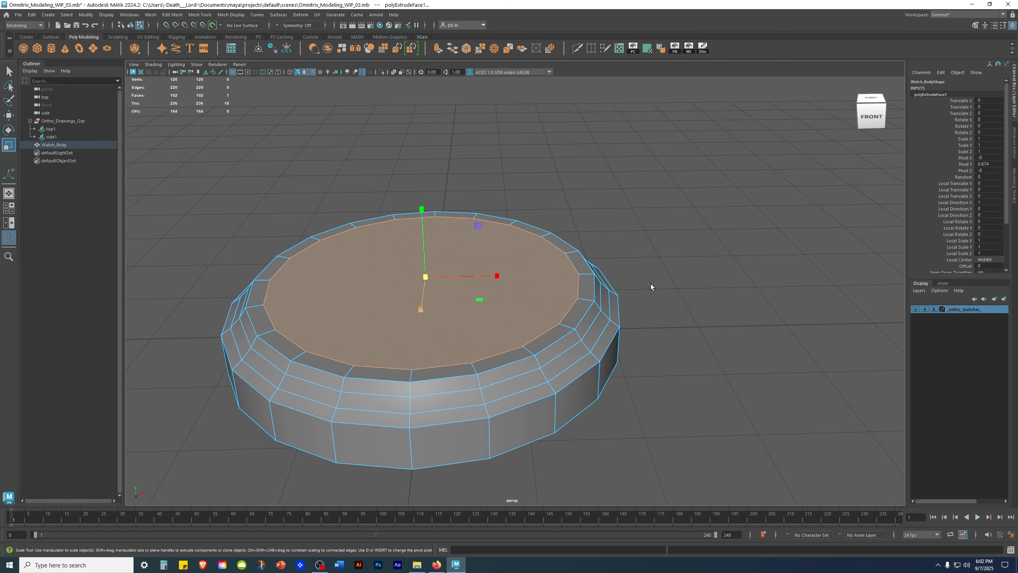
# Step: Compare the inset cap face with the top sketch and scale it up slightly, by about 1.015 in X and Z
pyautogui.keyDown('alt'); pyautogui.moveTo(650, 283); pyautogui.dragTo(703, 305); pyautogui.keyUp('alt')
pyautogui.press('space')
pyautogui.press('space')
pyautogui.scroll(-4, 473, 251)
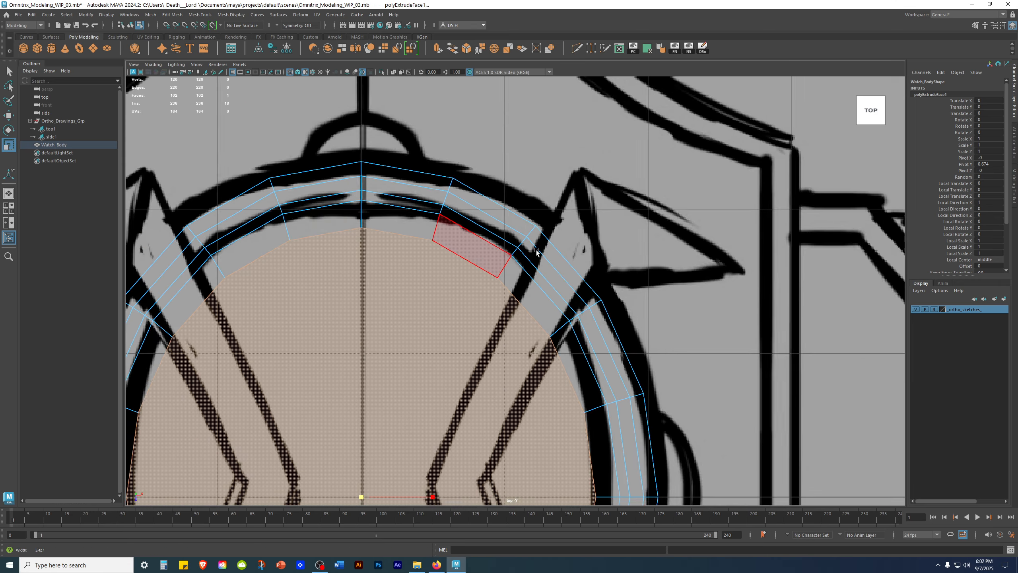
pyautogui.keyDown('alt'); pyautogui.moveTo(522, 326); pyautogui.dragTo(563, 194, button='middle'); pyautogui.keyUp('alt')
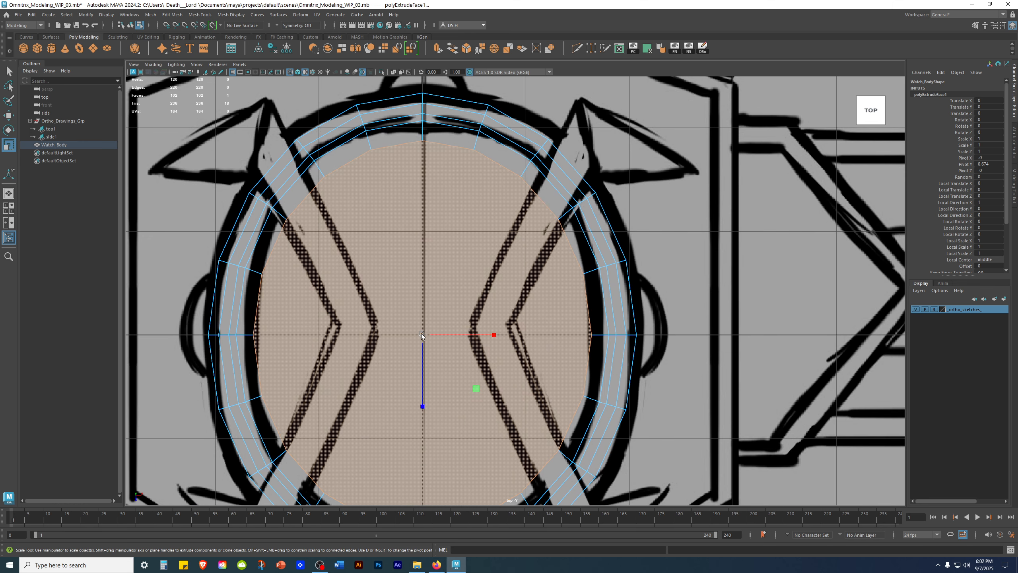
pyautogui.moveTo(422, 331); pyautogui.dragTo(426, 334)
pyautogui.press('space')
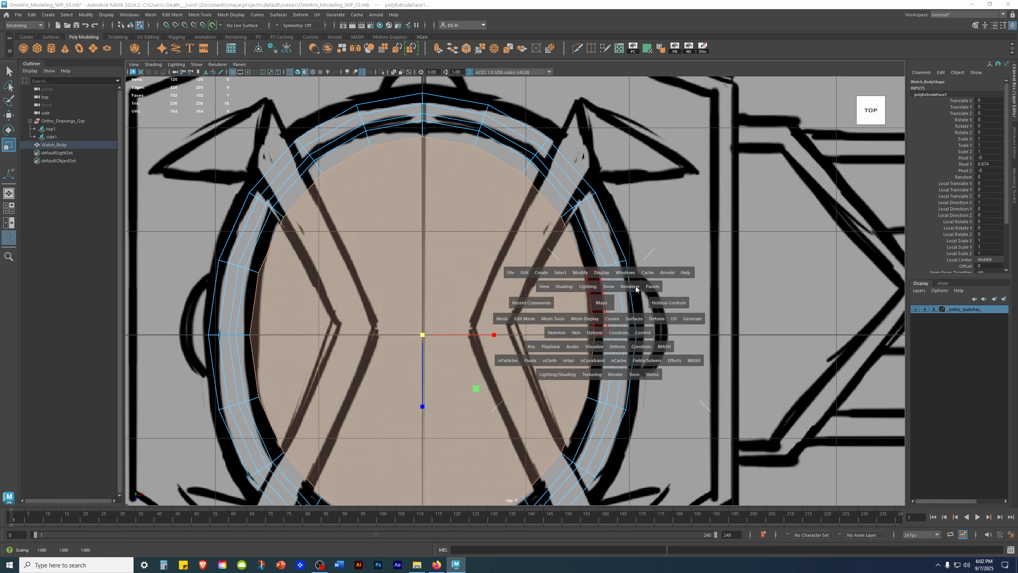
pyautogui.press('space')
pyautogui.keyDown('alt'); pyautogui.moveTo(787, 263); pyautogui.dragTo(504, 254); pyautogui.keyUp('alt')
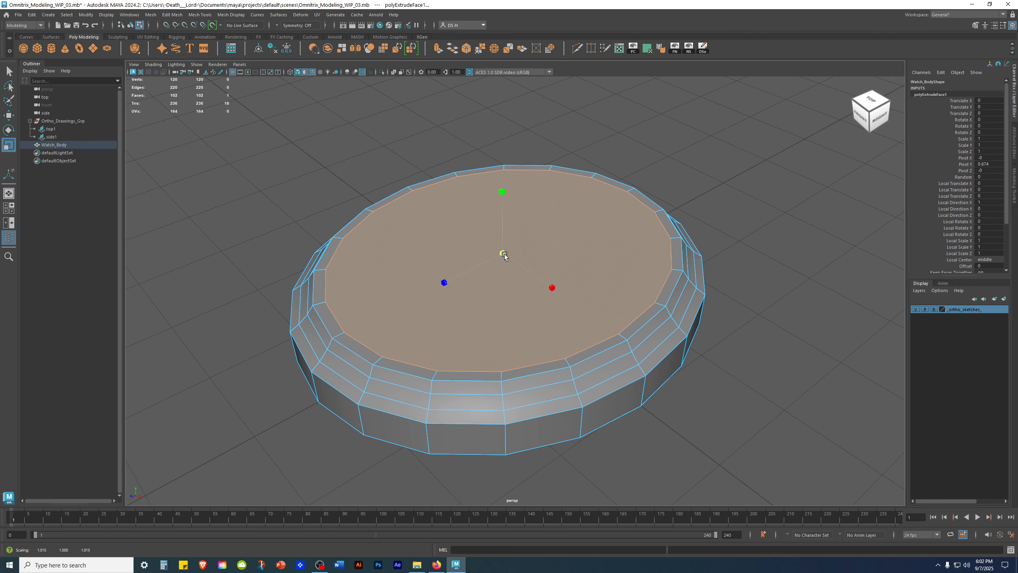
# Step: Return the watch body to object mode and clear the selection
pyautogui.keyDown('alt'); pyautogui.moveTo(784, 303); pyautogui.dragTo(758, 325); pyautogui.keyUp('alt')
pyautogui.click(850, 299)
pyautogui.press('F8')
pyautogui.click(707, 176)
pyautogui.moveTo(529, 229); pyautogui.dragTo(686, 150, button='right')
pyautogui.press('q')
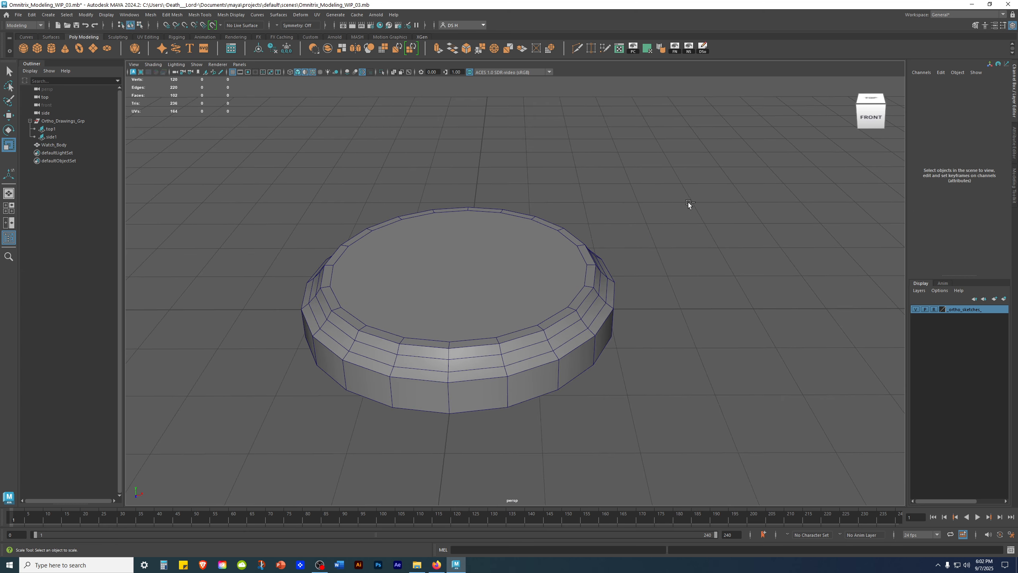
# Step: Save the scene as a new version named Omnitrix_Modeling_WIP_04
pyautogui.hotkey('ctrl', 'shift', 's')
pyautogui.moveTo(109, 497); pyautogui.dragTo(137, 495)
pyautogui.write('04')
pyautogui.press('Return')
pyautogui.press('r')
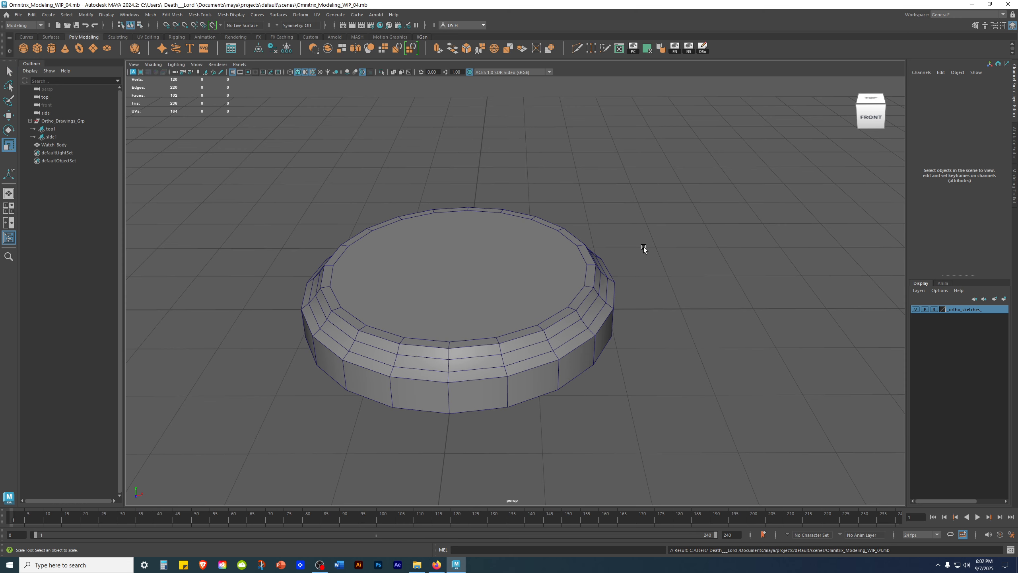
# Step: Examine the watch body's beveled edge and inset top face from above and from the front
pyautogui.keyDown('alt'); pyautogui.moveTo(644, 248); pyautogui.dragTo(682, 298); pyautogui.keyUp('alt')
pyautogui.keyDown('alt'); pyautogui.moveTo(681, 313); pyautogui.dragTo(701, 278); pyautogui.keyUp('alt')
pyautogui.keyDown('alt'); pyautogui.moveTo(701, 278); pyautogui.dragTo(610, 293, button='right'); pyautogui.keyUp('alt')
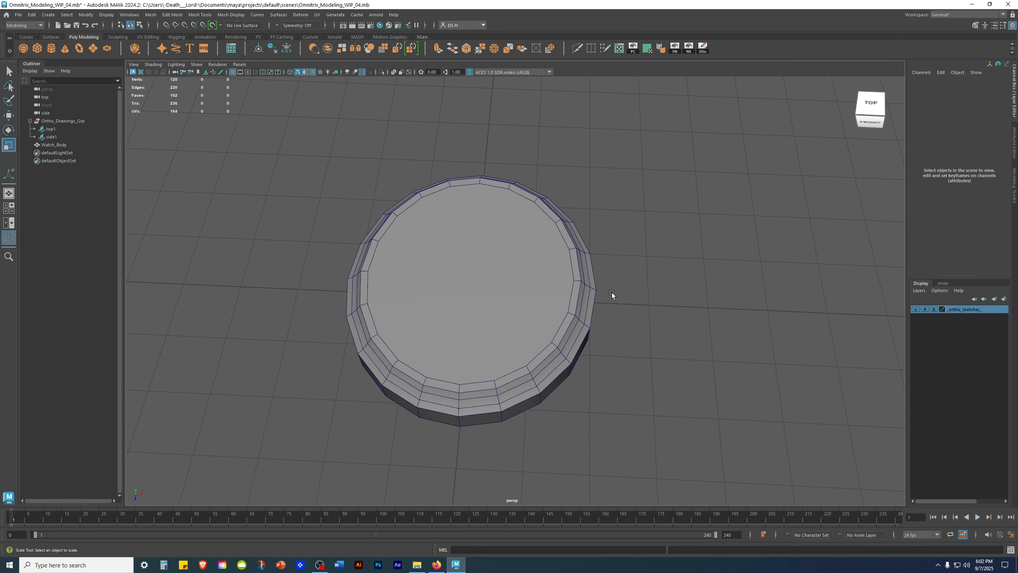
pyautogui.keyDown('alt'); pyautogui.moveTo(610, 293); pyautogui.dragTo(652, 286); pyautogui.keyUp('alt')
pyautogui.keyDown('alt'); pyautogui.moveTo(652, 286); pyautogui.dragTo(599, 285, button='right'); pyautogui.keyUp('alt')
pyautogui.keyDown('alt'); pyautogui.moveTo(599, 284); pyautogui.dragTo(586, 284, button='middle'); pyautogui.keyUp('alt')
pyautogui.keyDown('alt'); pyautogui.moveTo(586, 284); pyautogui.dragTo(644, 296); pyautogui.keyUp('alt')
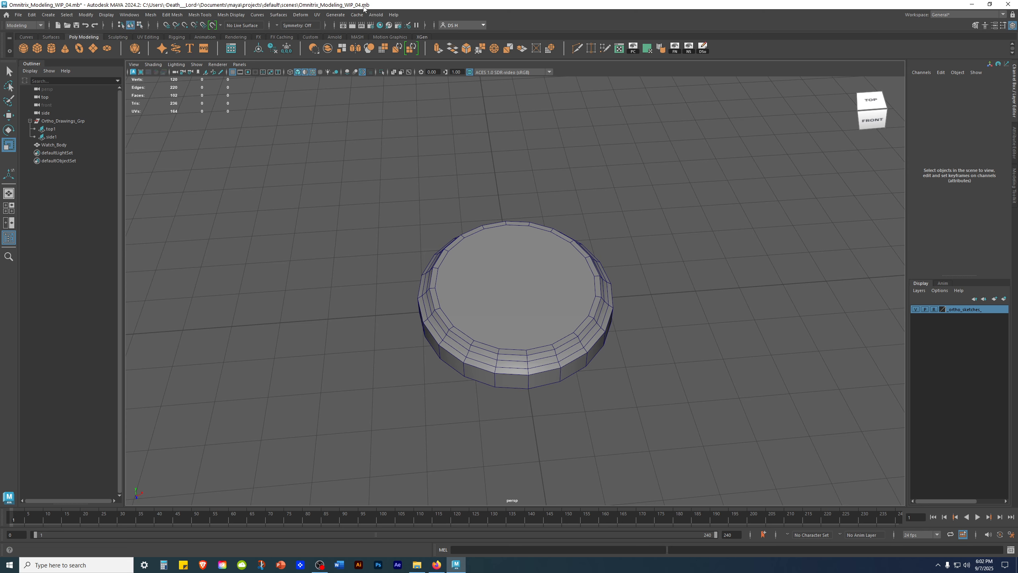
pyautogui.moveTo(654, 190)
pyautogui.keyDown('alt'); pyautogui.mouseDown(button='middle')
pyautogui.moveTo(646, 207)
pyautogui.moveTo(644, 188)
pyautogui.mouseUp(button='middle'); pyautogui.keyUp('alt')
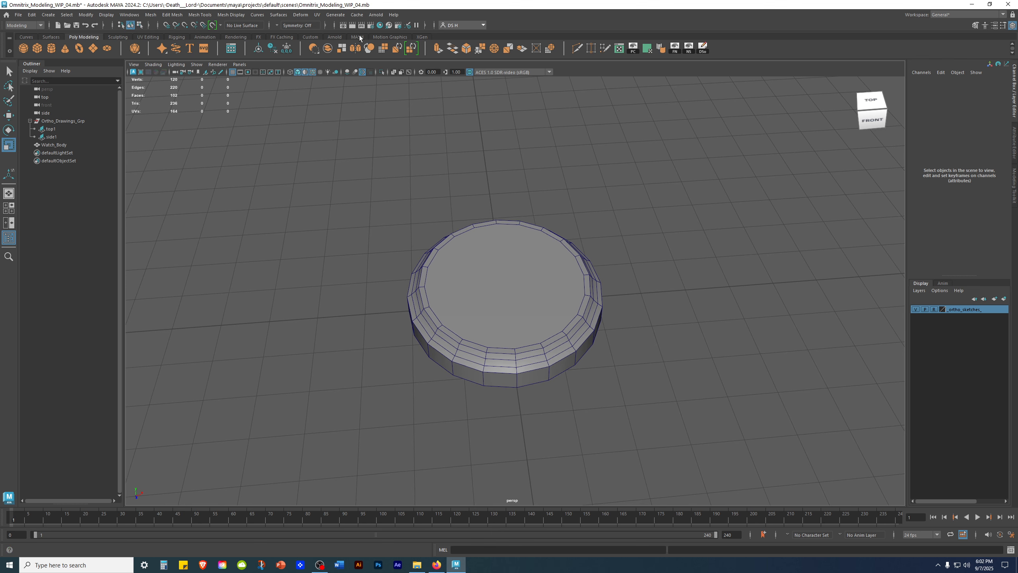
pyautogui.keyDown('alt'); pyautogui.moveTo(729, 280); pyautogui.dragTo(689, 252, button='middle'); pyautogui.keyUp('alt')
pyautogui.keyDown('alt'); pyautogui.moveTo(689, 252); pyautogui.dragTo(685, 248); pyautogui.keyUp('alt')
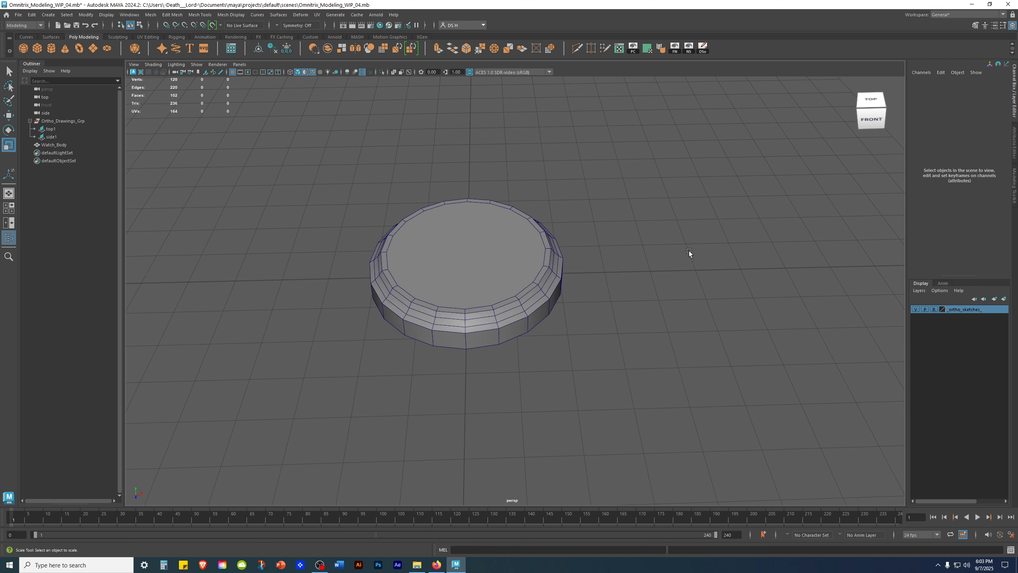